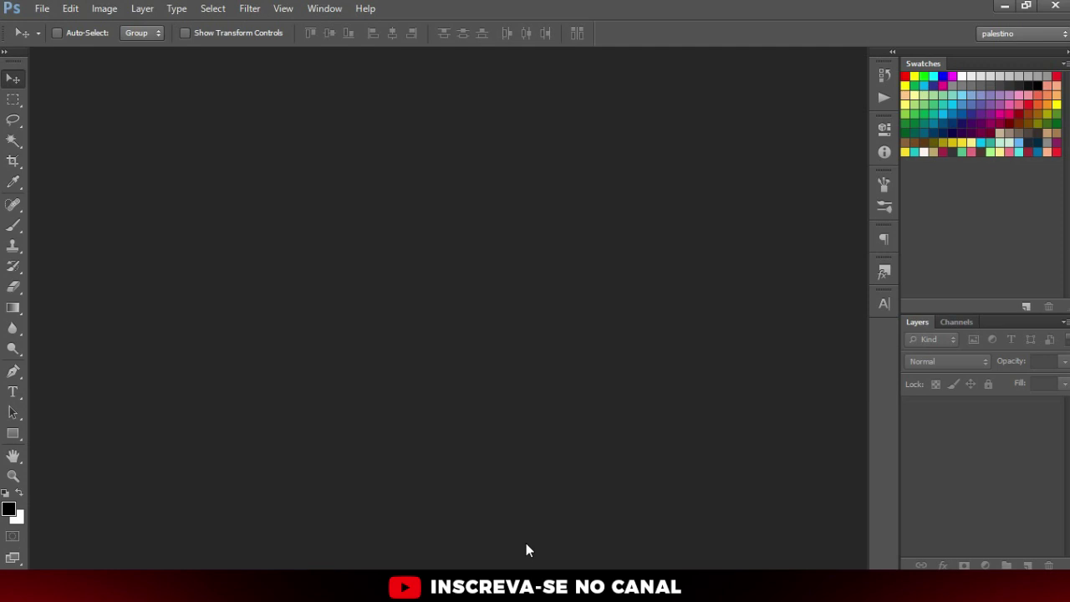
- Create a blank 21 × 29 cm document at 300 pixels per inch
{"action": "key", "text": "ctrl+n"}
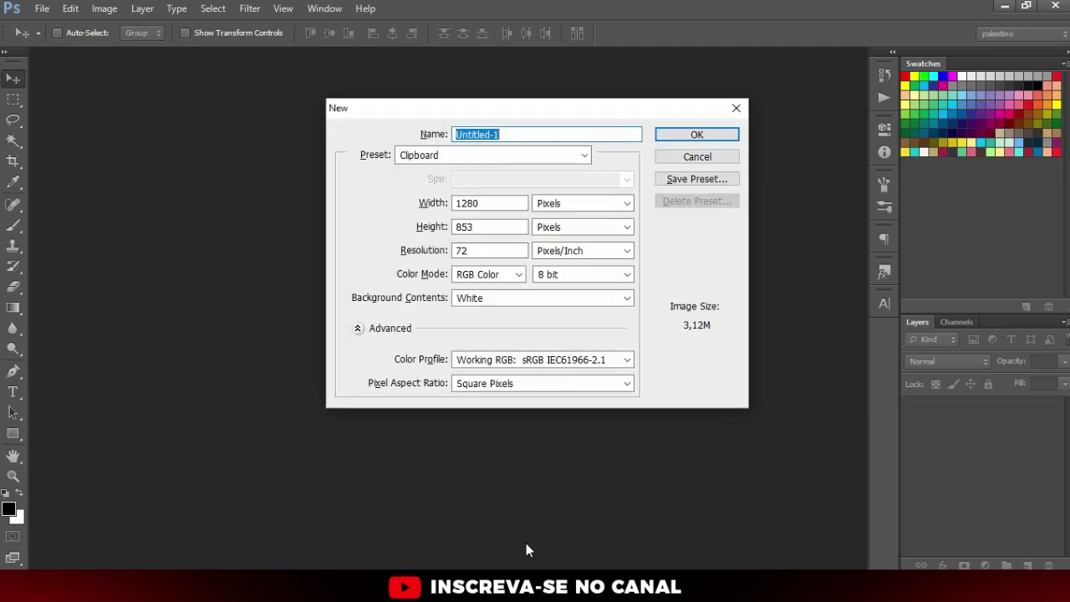
{"action": "left_click", "coordinate": [489, 202]}
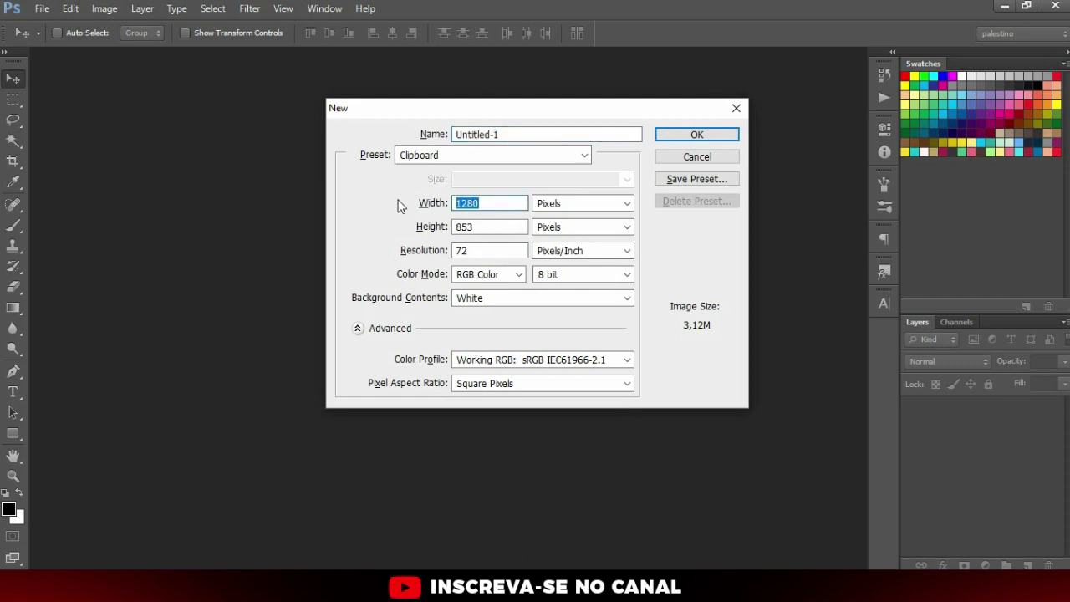
{"action": "left_click", "coordinate": [556, 204]}
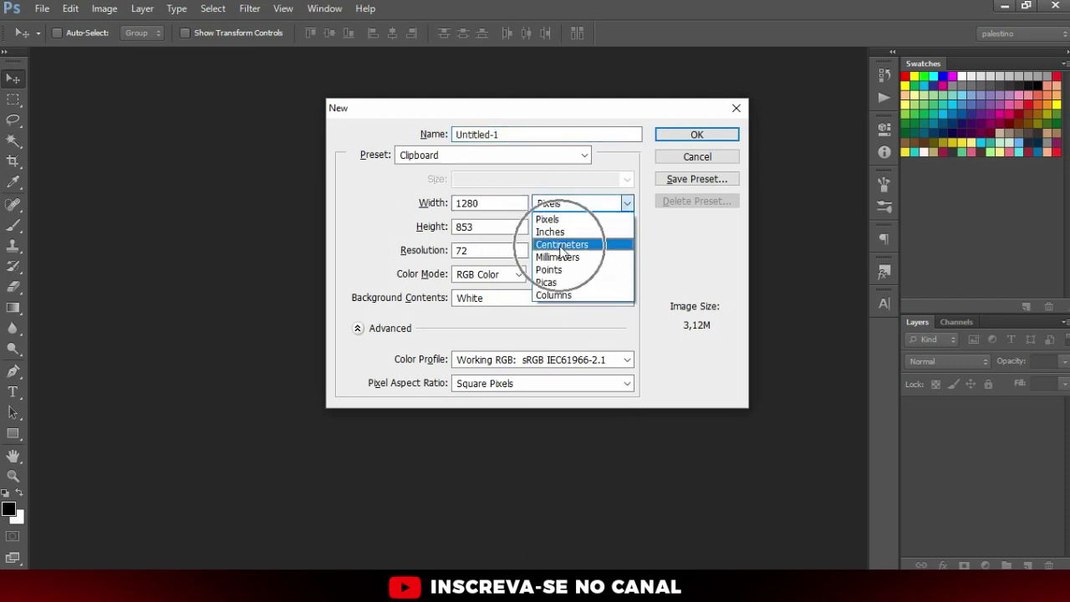
{"action": "left_click", "coordinate": [562, 238]}
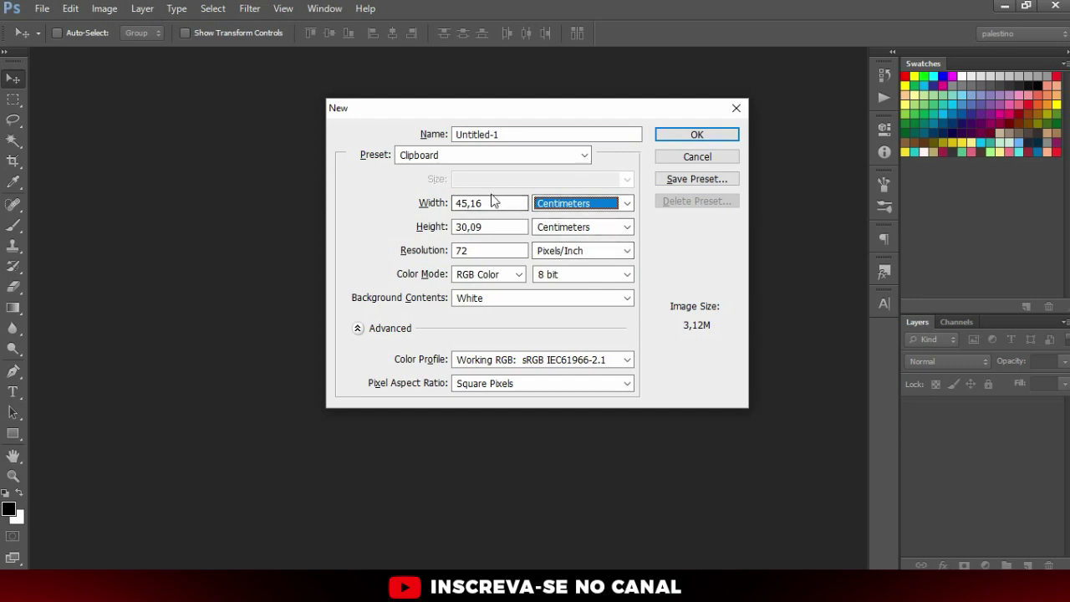
{"action": "left_click", "coordinate": [494, 203]}
{"action": "type", "text": "21"}
{"action": "key", "text": "Tab"}
{"action": "key", "text": "Tab"}
{"action": "type", "text": "29"}
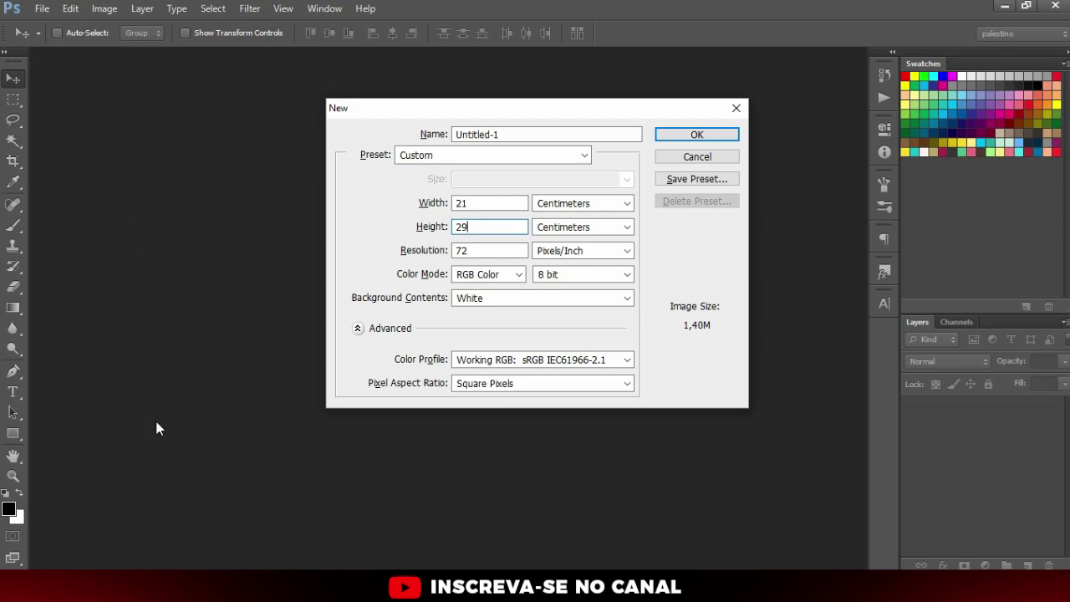
{"action": "left_click_drag", "start_coordinate": [527, 250], "coordinate": [379, 251]}
{"action": "type", "text": "300"}
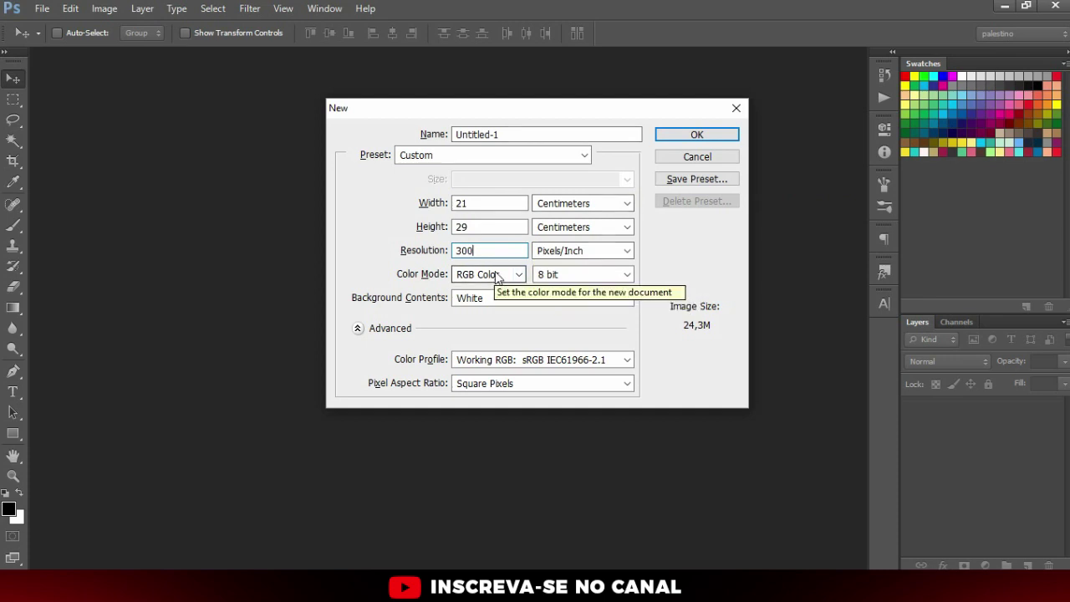
{"action": "left_click", "coordinate": [685, 139]}
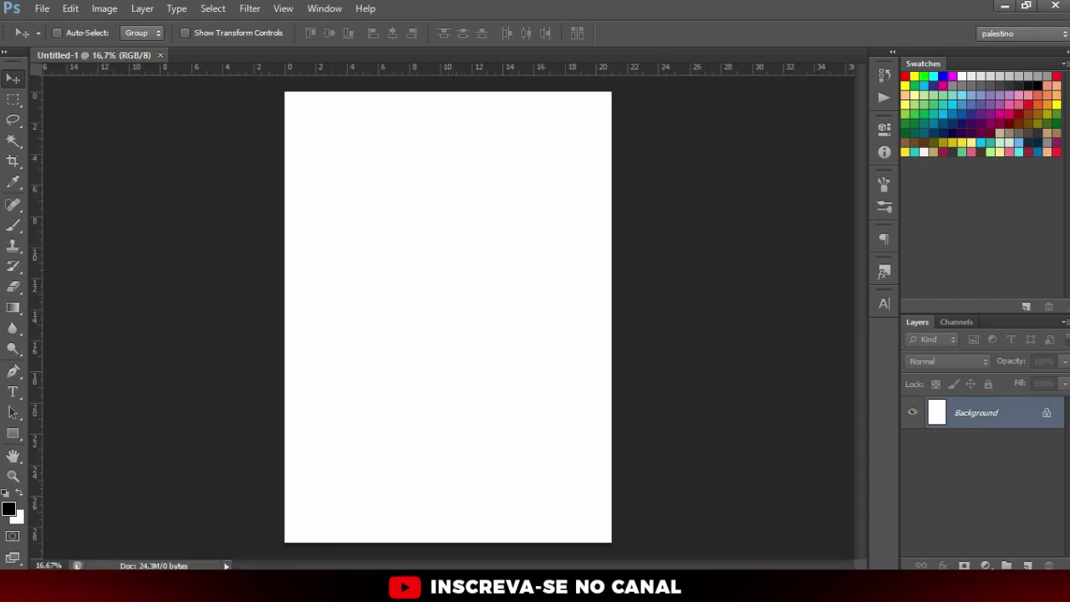
{"action": "key", "text": "super+d"}
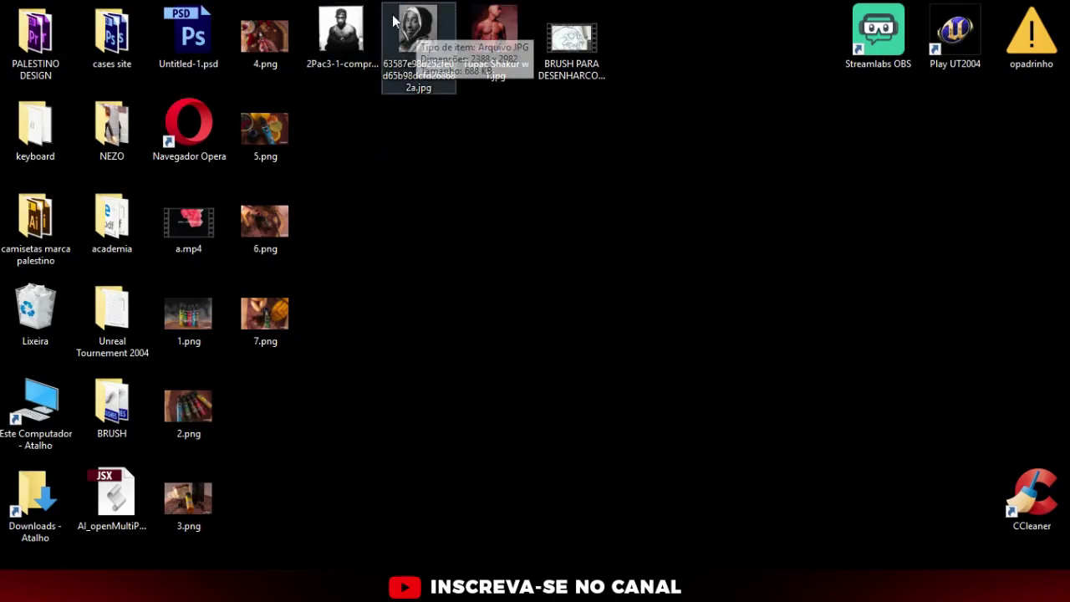
- Drag the hooded portrait JPG onto the canvas and commit it as its own layer
{"action": "left_click_drag", "start_coordinate": [411, 67], "coordinate": [368, 585]}
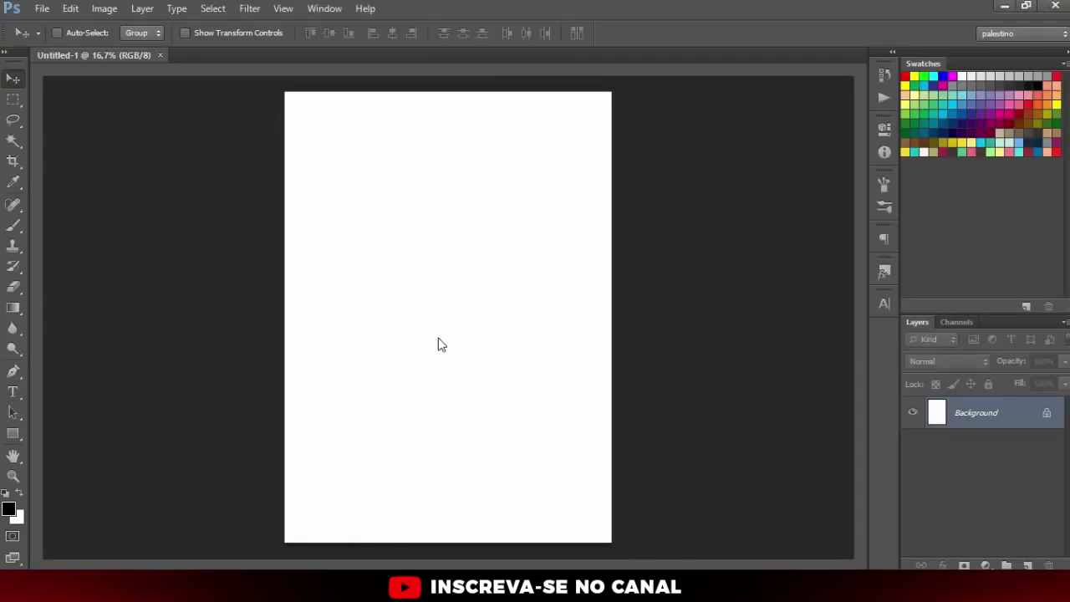
{"action": "mouse_move", "coordinate": [368, 585]}
{"action": "left_mouse_down"}
{"action": "mouse_move", "coordinate": [407, 224]}
{"action": "mouse_move", "coordinate": [444, 229]}
{"action": "mouse_move", "coordinate": [431, 272]}
{"action": "left_mouse_up"}
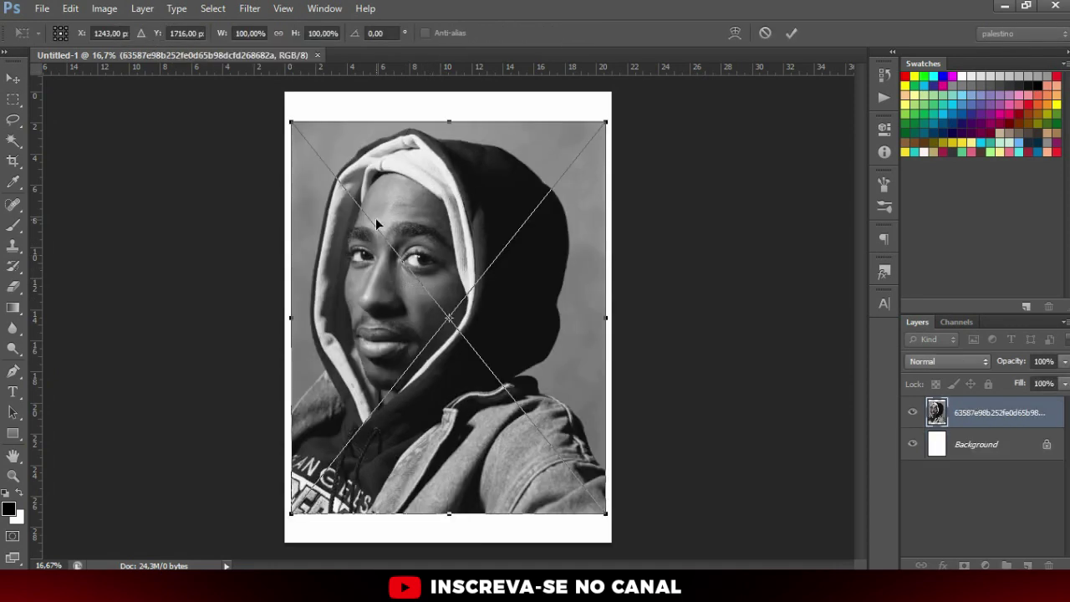
{"action": "double_click", "coordinate": [376, 217]}
- Zoom in slightly and scroll around to inspect the placed portrait
{"action": "scroll", "coordinate": [375, 218], "scroll_direction": "up", "scroll_amount": 1}
{"action": "scroll", "coordinate": [375, 218], "scroll_direction": "up", "scroll_amount": 3}
{"action": "scroll", "coordinate": [434, 276], "scroll_direction": "down", "scroll_amount": 1}
{"action": "scroll", "coordinate": [448, 265], "scroll_direction": "down", "scroll_amount": 1}
{"action": "scroll", "coordinate": [468, 276], "scroll_direction": "down", "scroll_amount": 1}
{"action": "scroll", "coordinate": [493, 297], "scroll_direction": "down", "scroll_amount": 1}
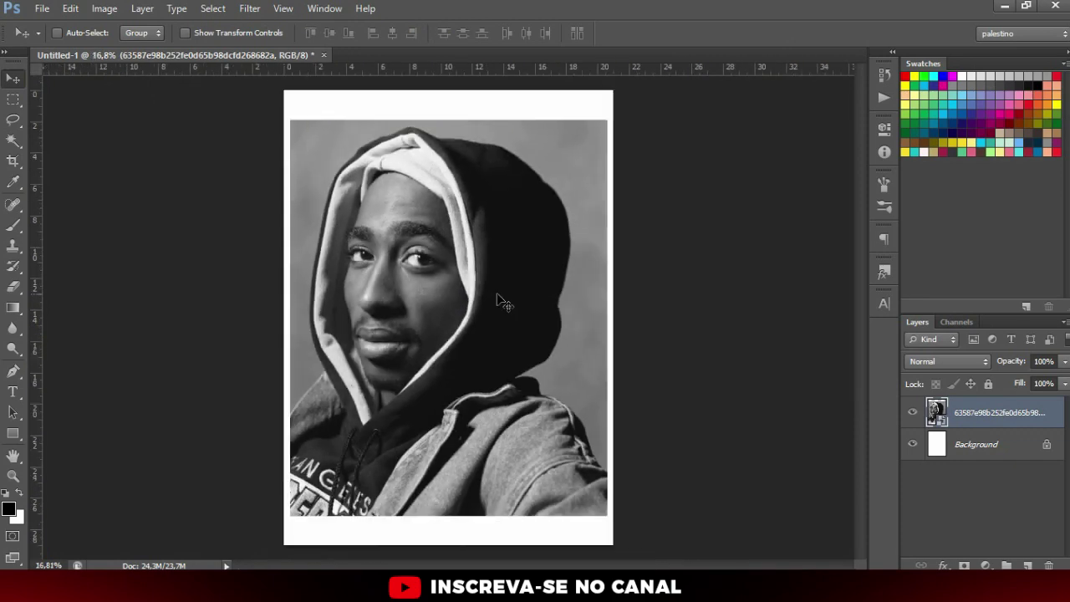
{"action": "scroll", "coordinate": [525, 222], "scroll_direction": "up", "scroll_amount": 1}
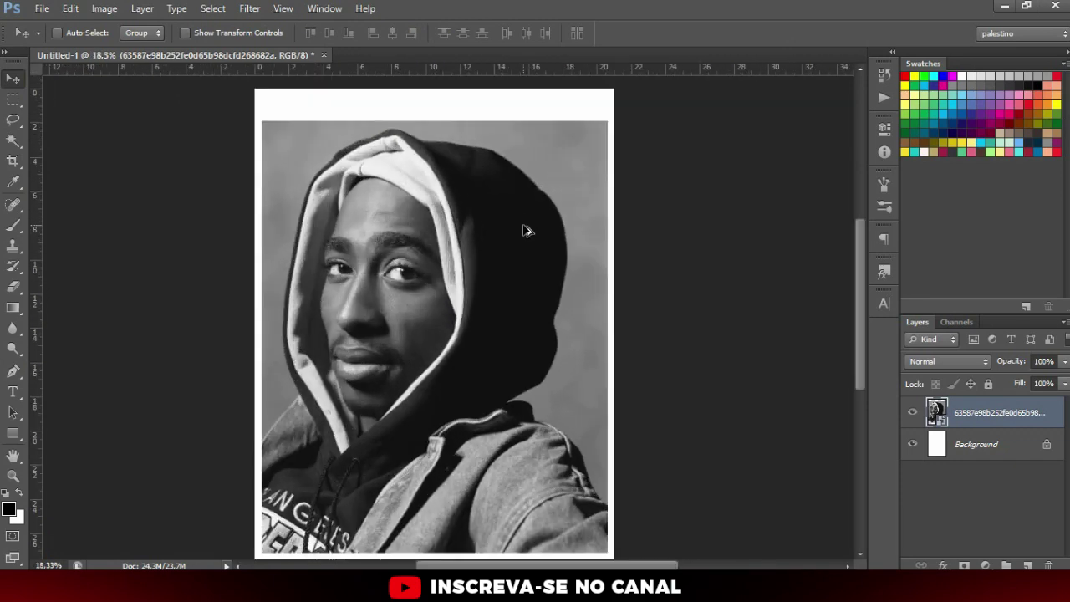
{"action": "scroll", "coordinate": [501, 168], "scroll_direction": "up", "scroll_amount": 1}
{"action": "scroll", "coordinate": [464, 120], "scroll_direction": "down", "scroll_amount": 1}
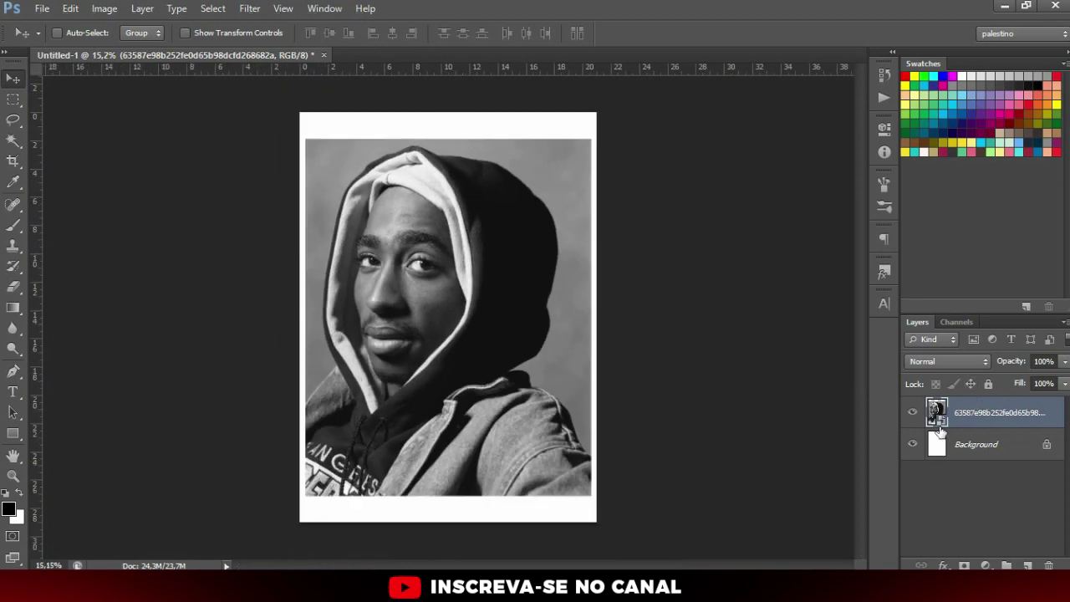
{"action": "key", "text": "ctrl+plus"}
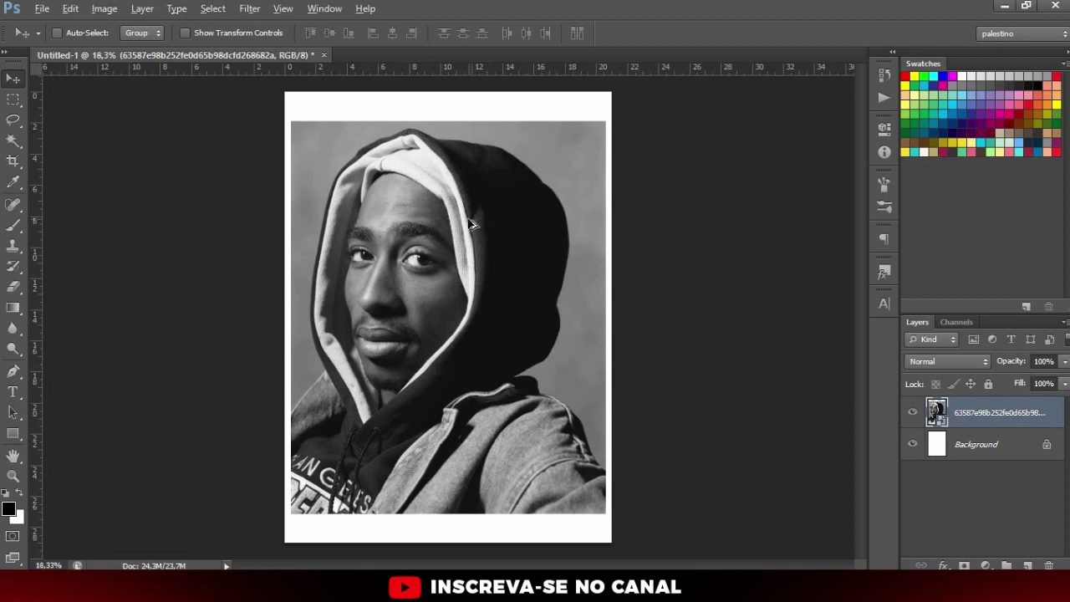
{"action": "scroll", "coordinate": [501, 243], "scroll_direction": "up", "scroll_amount": 1}
{"action": "scroll", "coordinate": [506, 246], "scroll_direction": "down", "scroll_amount": 2}
{"action": "scroll", "coordinate": [501, 247], "scroll_direction": "up", "scroll_amount": 1}
{"action": "scroll", "coordinate": [431, 297], "scroll_direction": "up", "scroll_amount": 1}
{"action": "scroll", "coordinate": [419, 273], "scroll_direction": "up", "scroll_amount": 2}
{"action": "scroll", "coordinate": [380, 334], "scroll_direction": "down", "scroll_amount": 1}
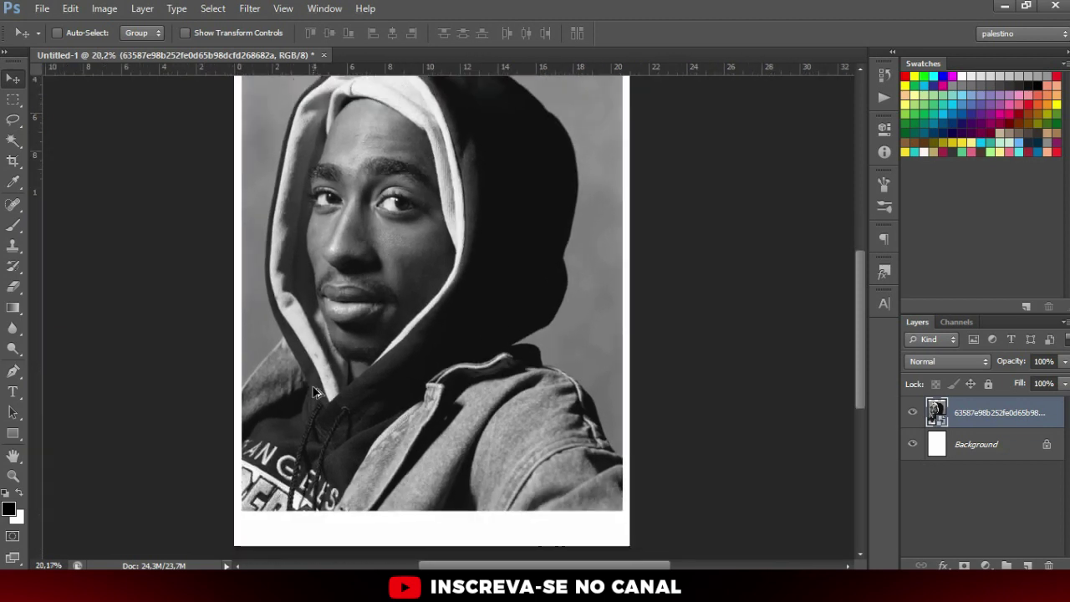
{"action": "scroll", "coordinate": [341, 401], "scroll_direction": "down", "scroll_amount": 2}
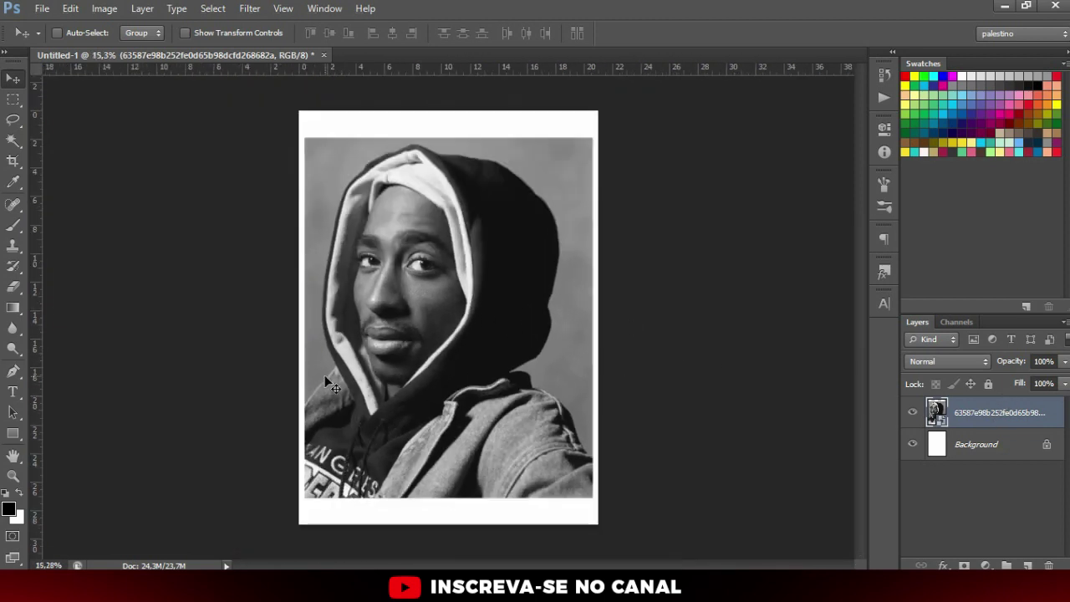
- Start a Pen path along the sweater's left edge and up the hood's left side
{"action": "key", "text": "p"}
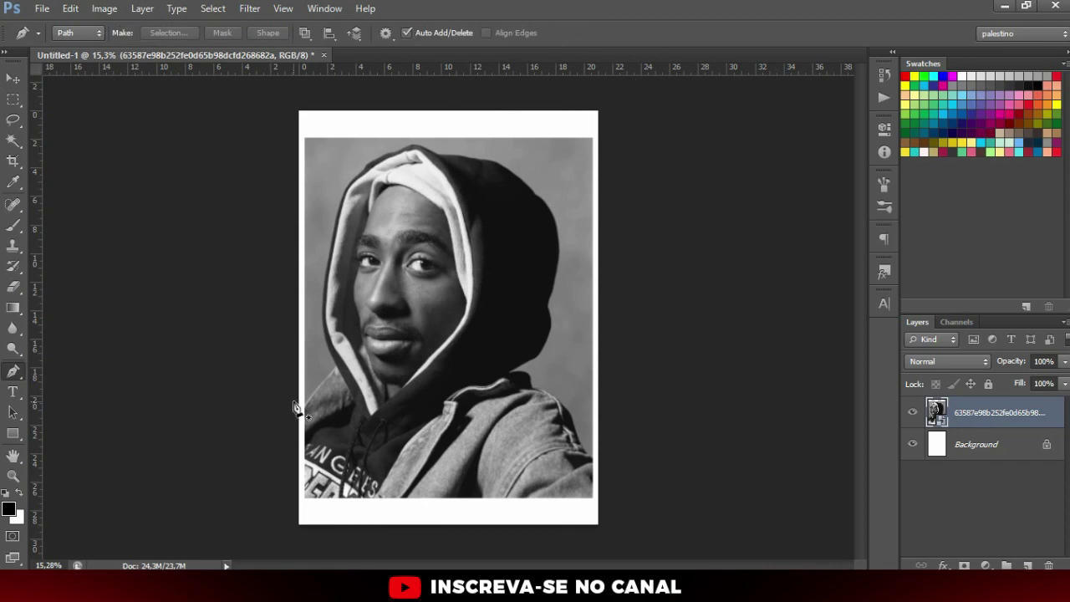
{"action": "scroll", "coordinate": [297, 403], "scroll_direction": "up", "scroll_amount": 2}
{"action": "scroll", "coordinate": [297, 403], "scroll_direction": "up", "scroll_amount": 3}
{"action": "scroll", "coordinate": [297, 403], "scroll_direction": "up", "scroll_amount": 3}
{"action": "scroll", "coordinate": [297, 403], "scroll_direction": "up", "scroll_amount": 3}
{"action": "left_click", "coordinate": [295, 471]}
{"action": "scroll", "coordinate": [372, 370], "scroll_direction": "up", "scroll_amount": 2}
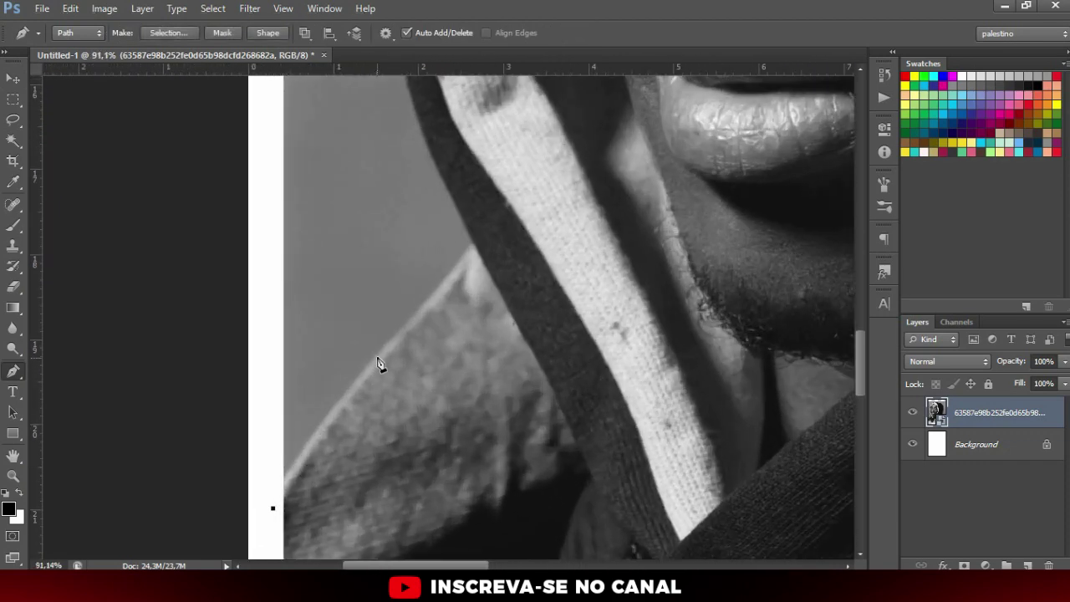
{"action": "left_click", "coordinate": [470, 251]}
{"action": "left_click_drag", "start_coordinate": [473, 220], "coordinate": [540, 394]}
{"action": "left_click_drag", "start_coordinate": [474, 252], "coordinate": [468, 214]}
{"action": "mouse_move", "coordinate": [461, 167]}
{"action": "left_mouse_down"}
{"action": "mouse_move", "coordinate": [454, 118]}
{"action": "mouse_move", "coordinate": [452, 474]}
{"action": "left_mouse_up"}
{"action": "mouse_move", "coordinate": [483, 212]}
{"action": "left_mouse_down"}
{"action": "mouse_move", "coordinate": [504, 119]}
{"action": "mouse_move", "coordinate": [389, 438]}
{"action": "left_mouse_up"}
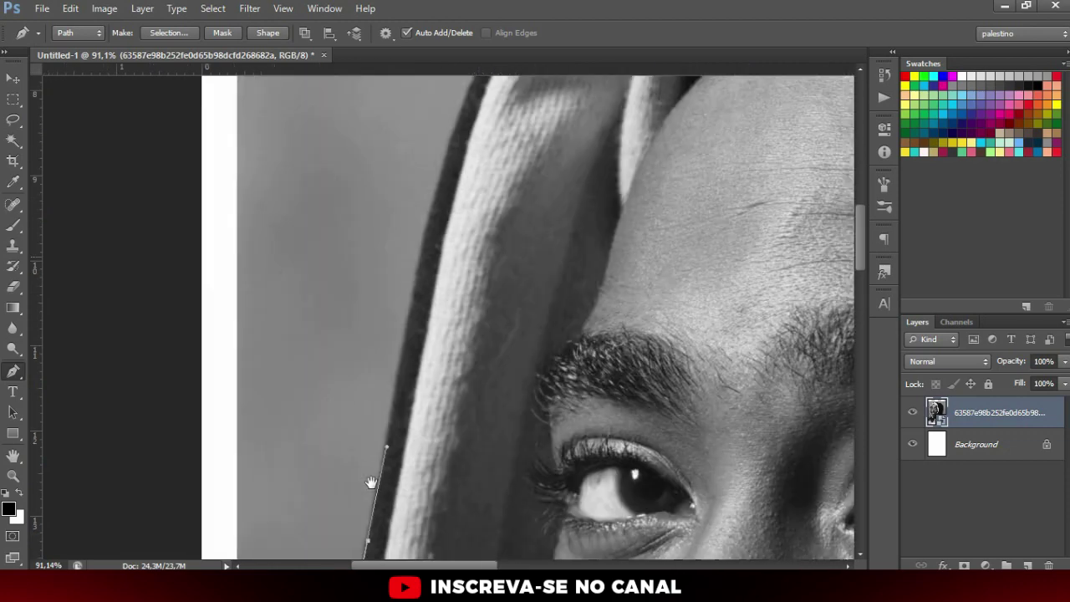
{"action": "left_click_drag", "start_coordinate": [369, 306], "coordinate": [399, 376]}
{"action": "left_click_drag", "start_coordinate": [408, 270], "coordinate": [428, 221]}
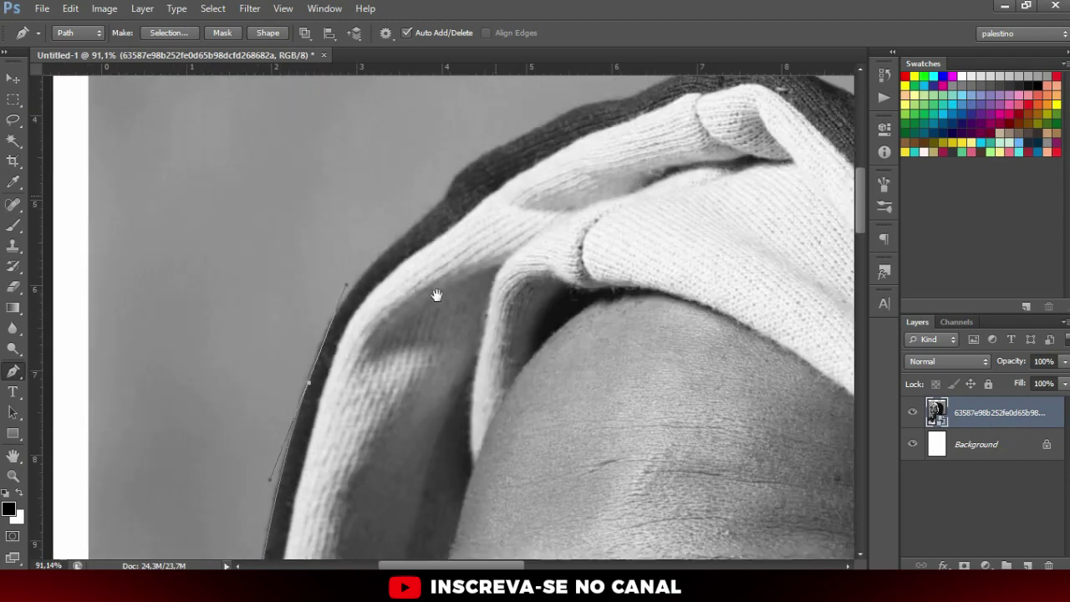
{"action": "mouse_move", "coordinate": [465, 127]}
{"action": "left_mouse_down"}
{"action": "mouse_move", "coordinate": [406, 304]}
{"action": "mouse_move", "coordinate": [444, 229]}
{"action": "left_mouse_up"}
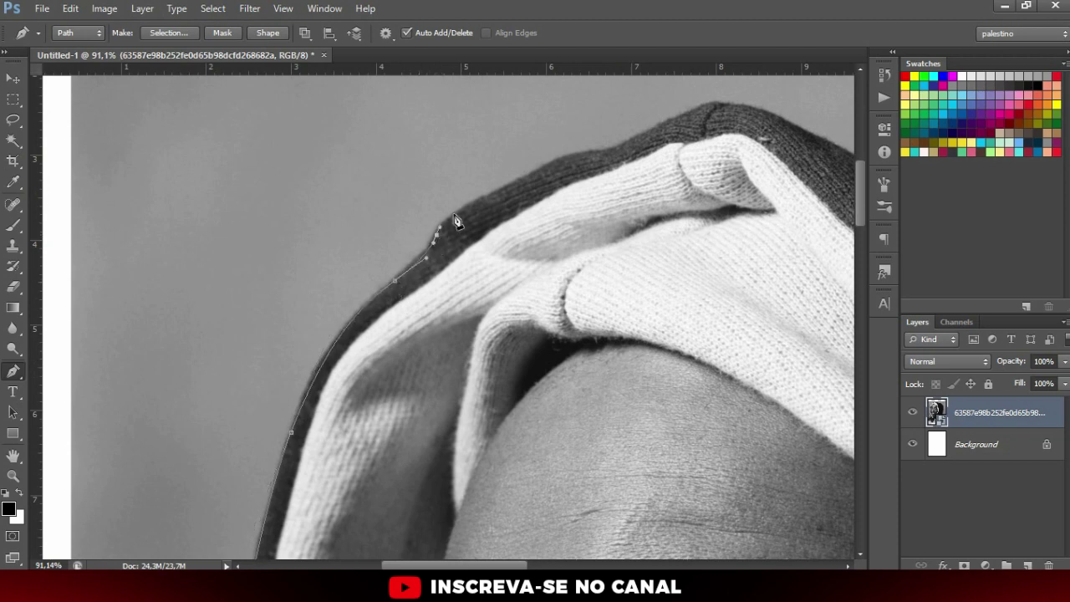
- Curve the path over the hood's peak and down around its right edge and tip
{"action": "scroll", "coordinate": [489, 213], "scroll_direction": "up", "scroll_amount": 2}
{"action": "left_click", "coordinate": [610, 139]}
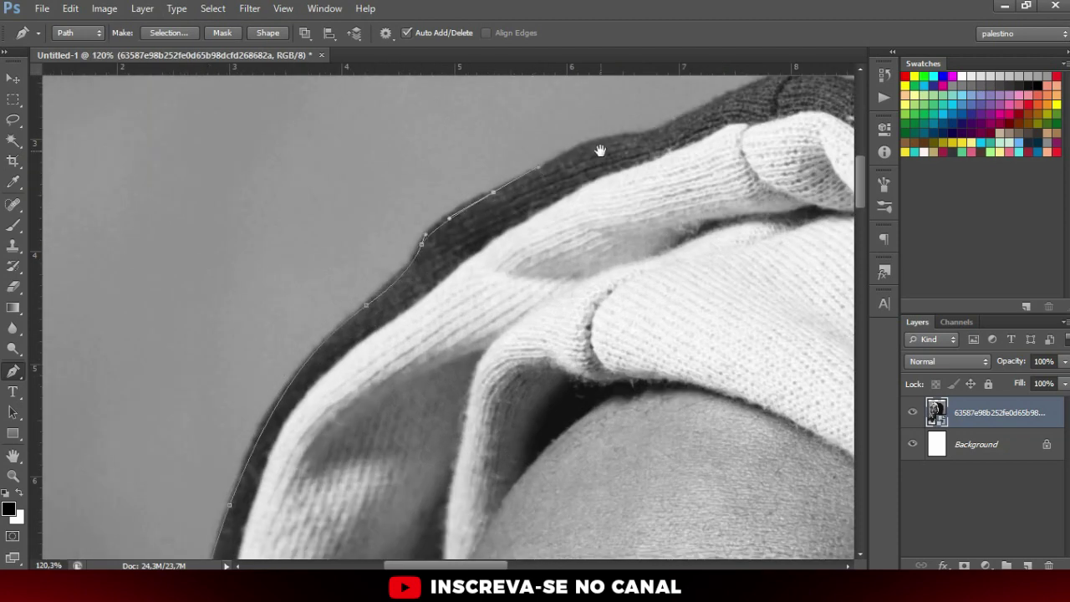
{"action": "left_click", "coordinate": [804, 74]}
{"action": "mouse_move", "coordinate": [812, 71]}
{"action": "left_mouse_down"}
{"action": "mouse_move", "coordinate": [363, 270]}
{"action": "mouse_move", "coordinate": [126, 301]}
{"action": "left_mouse_up"}
{"action": "left_click", "coordinate": [600, 509]}
{"action": "left_click_drag", "start_coordinate": [599, 509], "coordinate": [313, 117]}
{"action": "left_click", "coordinate": [497, 471]}
{"action": "left_click_drag", "start_coordinate": [497, 470], "coordinate": [469, 177]}
{"action": "mouse_move", "coordinate": [426, 459]}
{"action": "left_mouse_down"}
{"action": "mouse_move", "coordinate": [427, 481]}
{"action": "mouse_move", "coordinate": [555, 323]}
{"action": "left_mouse_up"}
{"action": "left_click", "coordinate": [555, 326]}
{"action": "left_click", "coordinate": [437, 406]}
{"action": "left_click", "coordinate": [342, 444]}
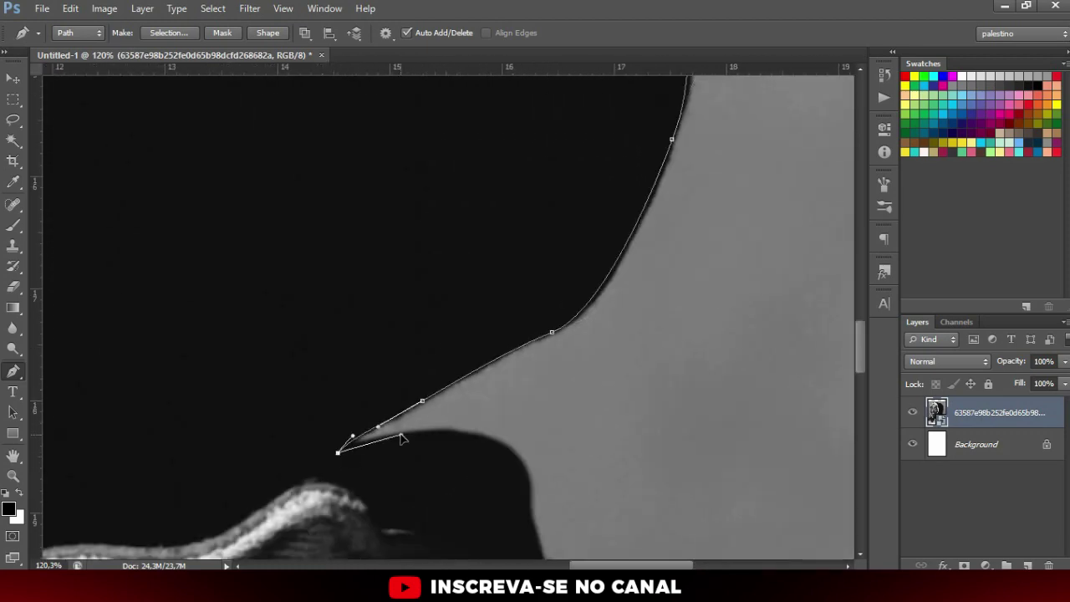
{"action": "left_click_drag", "start_coordinate": [370, 435], "coordinate": [226, 208]}
{"action": "left_click", "coordinate": [397, 314]}
- Run the path down the shoulder, close it at the bottom-left, and convert it to a selection
{"action": "left_click", "coordinate": [557, 306]}
{"action": "left_click", "coordinate": [549, 406]}
{"action": "left_click", "coordinate": [669, 466]}
{"action": "scroll", "coordinate": [679, 470], "scroll_direction": "down", "scroll_amount": 3}
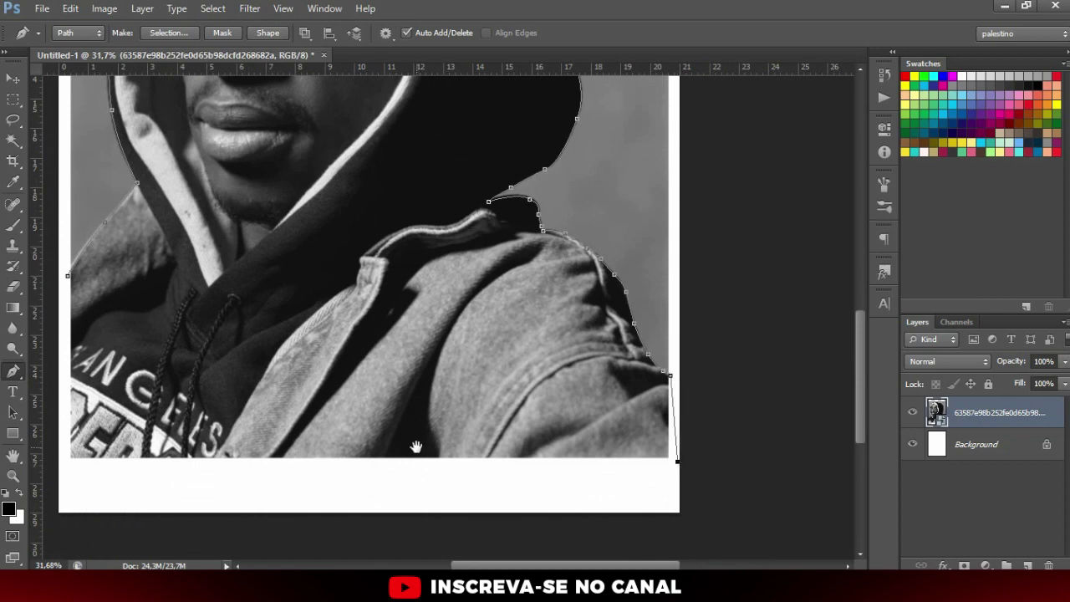
{"action": "left_click_drag", "start_coordinate": [418, 447], "coordinate": [628, 432]}
{"action": "left_click", "coordinate": [272, 456]}
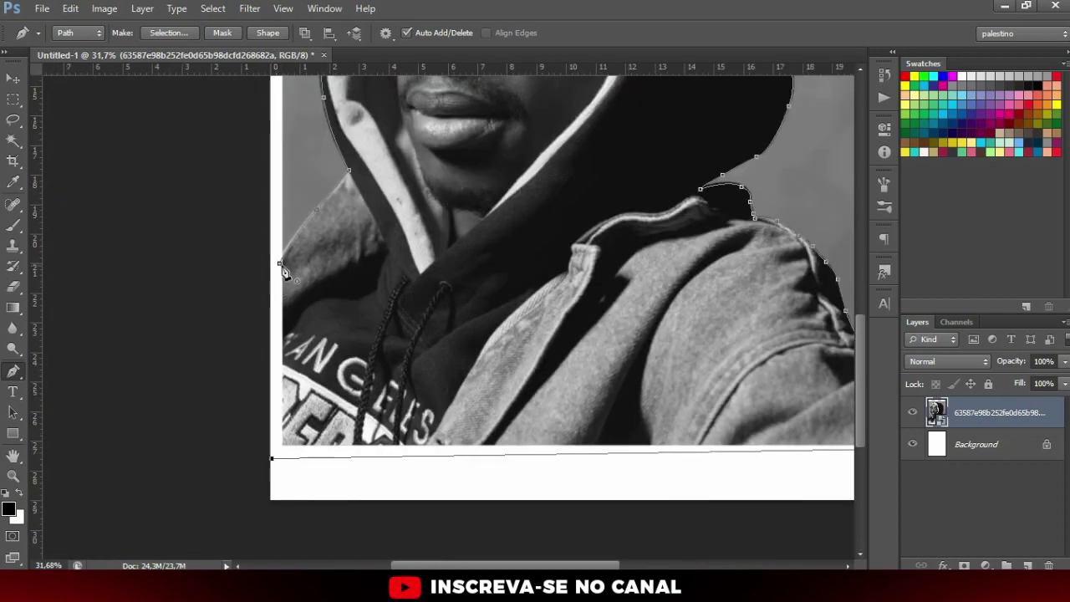
{"action": "left_click", "coordinate": [279, 263]}
{"action": "scroll", "coordinate": [442, 320], "scroll_direction": "down", "scroll_amount": 2}
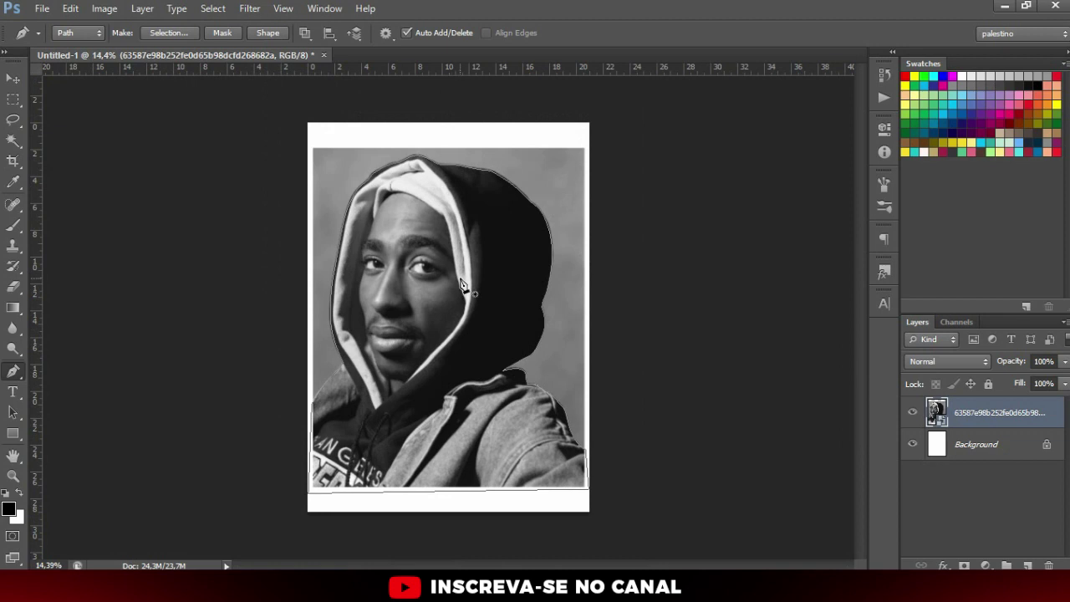
{"action": "key", "text": "ctrl+Return"}
- Add a layer mask from the selection to hide the photo's background
{"action": "scroll", "coordinate": [368, 255], "scroll_direction": "up", "scroll_amount": 1}
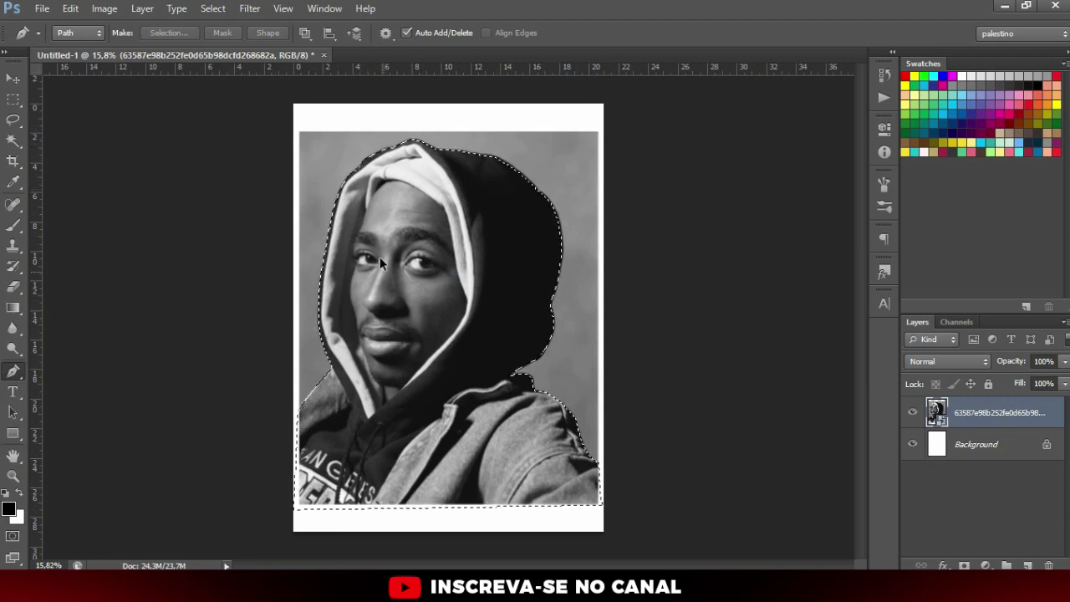
{"action": "scroll", "coordinate": [380, 257], "scroll_direction": "up", "scroll_amount": 1}
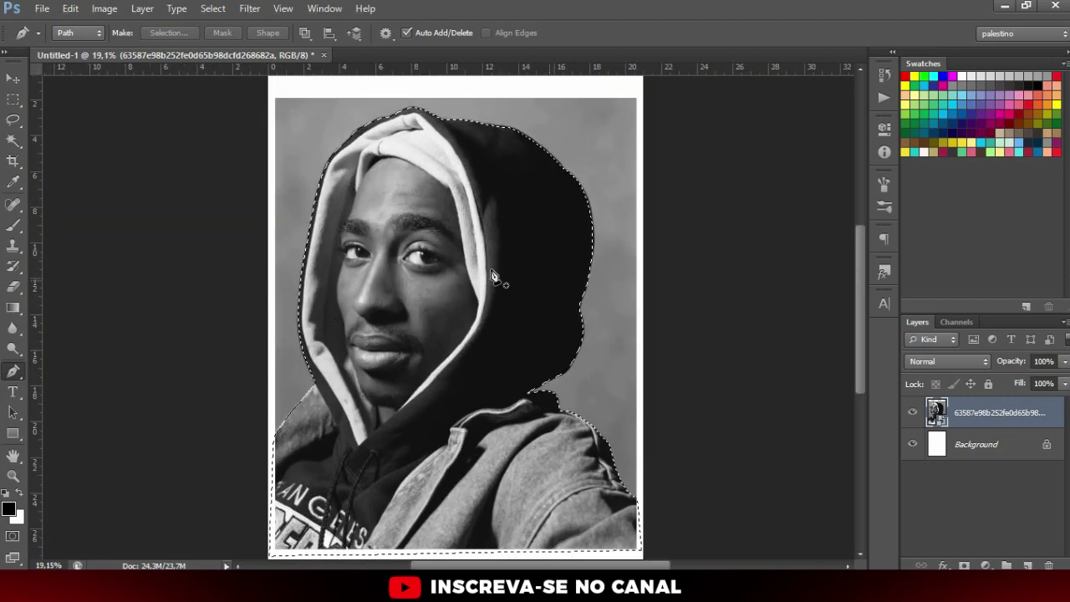
{"action": "scroll", "coordinate": [392, 323], "scroll_direction": "down", "scroll_amount": 1}
{"action": "scroll", "coordinate": [391, 322], "scroll_direction": "down", "scroll_amount": 3}
{"action": "scroll", "coordinate": [384, 323], "scroll_direction": "up", "scroll_amount": 4}
{"action": "left_click", "coordinate": [963, 565]}
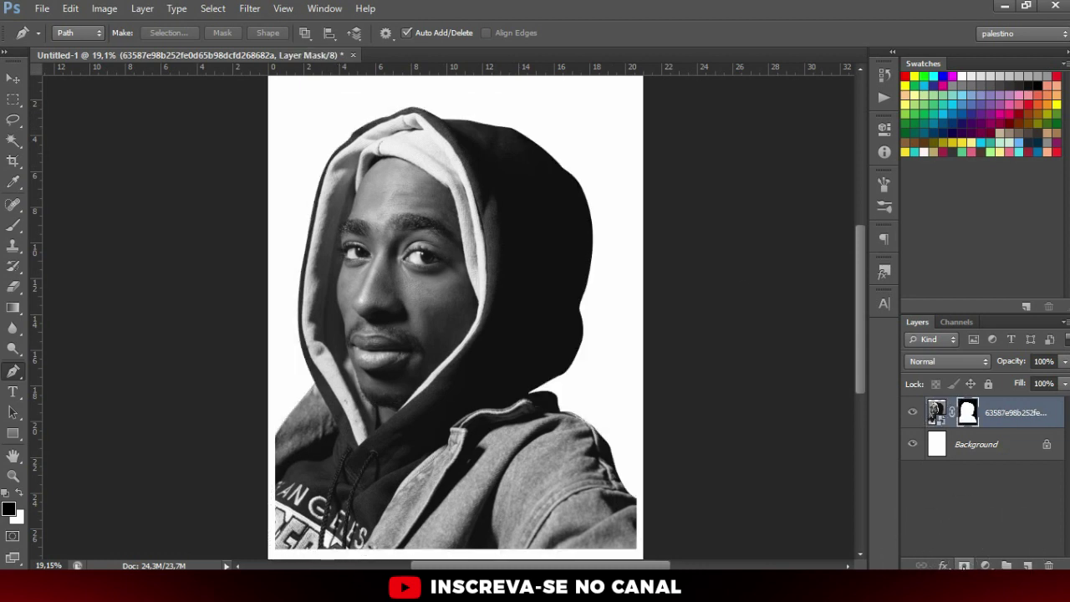
- Check the mask by toggling Invert in its Properties, leaving it unchanged
{"action": "key", "text": "v"}
{"action": "scroll", "coordinate": [716, 326], "scroll_direction": "down", "scroll_amount": 2}
{"action": "scroll", "coordinate": [517, 436], "scroll_direction": "up", "scroll_amount": 1}
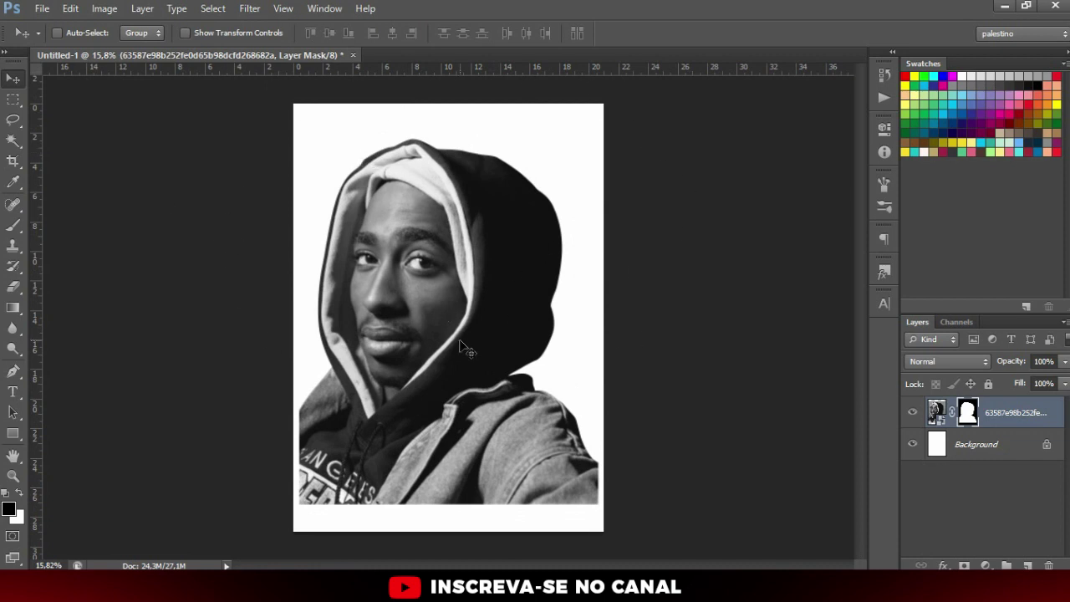
{"action": "left_click", "coordinate": [967, 413]}
{"action": "double_click", "coordinate": [967, 413]}
{"action": "left_click", "coordinate": [817, 346]}
{"action": "left_click", "coordinate": [818, 346]}
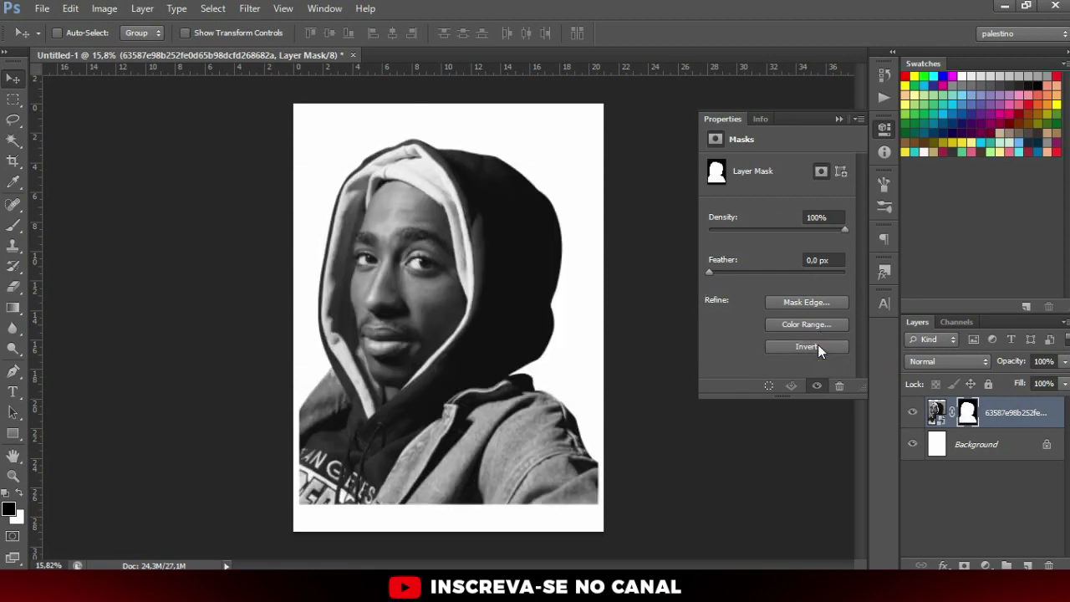
{"action": "left_click", "coordinate": [817, 348]}
{"action": "left_click", "coordinate": [817, 347]}
{"action": "left_click", "coordinate": [839, 119]}
- Target the photo's image thumbnail and start Free Transform on it
{"action": "left_click", "coordinate": [1015, 424]}
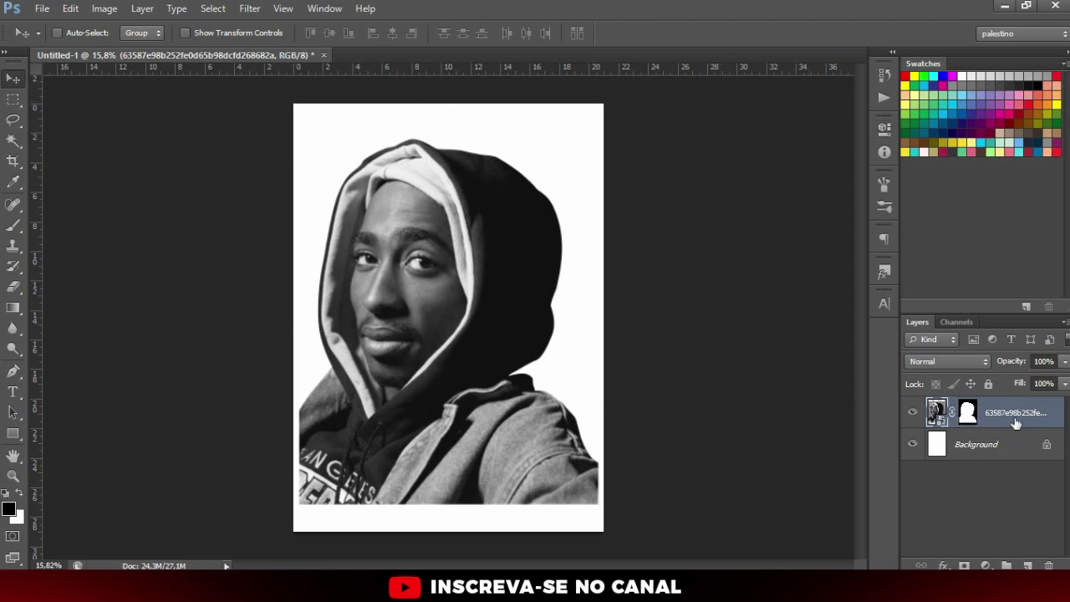
{"action": "key", "text": "ctrl+g"}
{"action": "key", "text": "ctrl+z"}
{"action": "key", "text": "ctrl+t"}
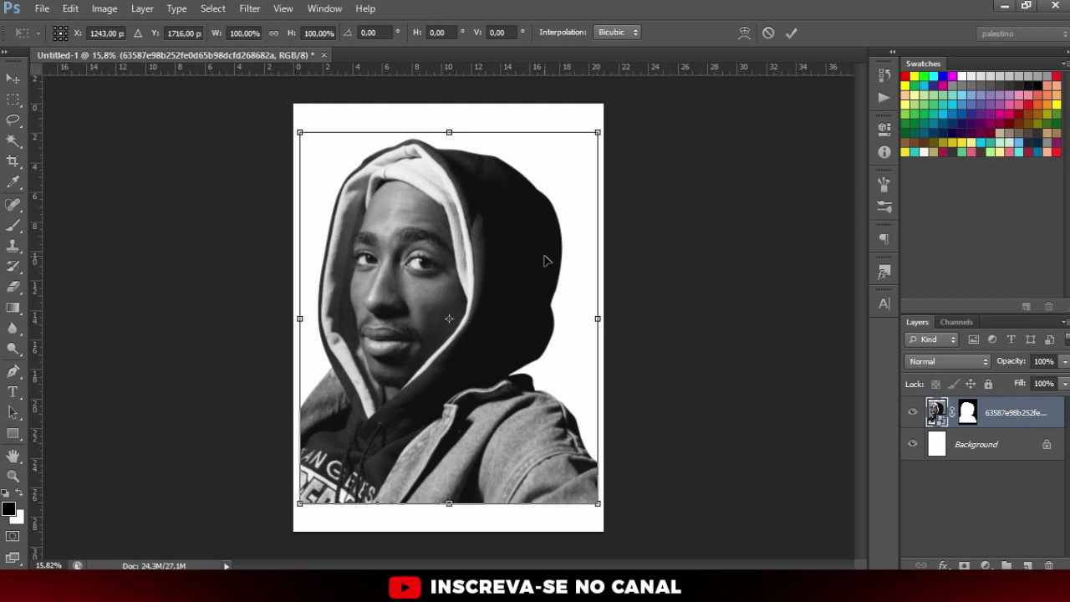
- Scale the cut-out portrait down to about 83% and commit the transform
{"action": "left_click_drag", "start_coordinate": [595, 135], "coordinate": [574, 143]}
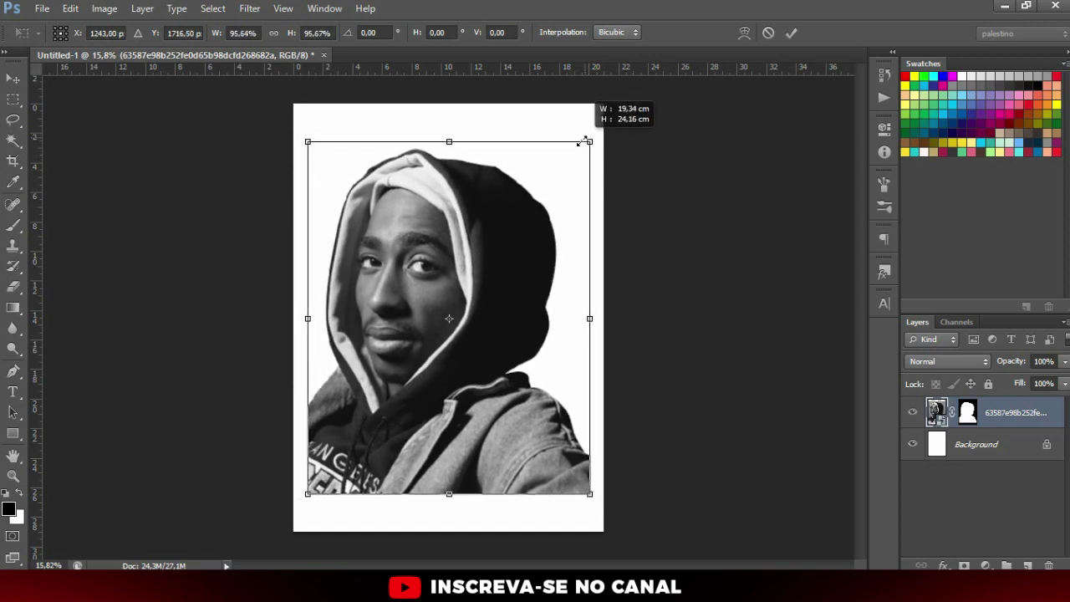
{"action": "left_click_drag", "start_coordinate": [570, 145], "coordinate": [557, 156]}
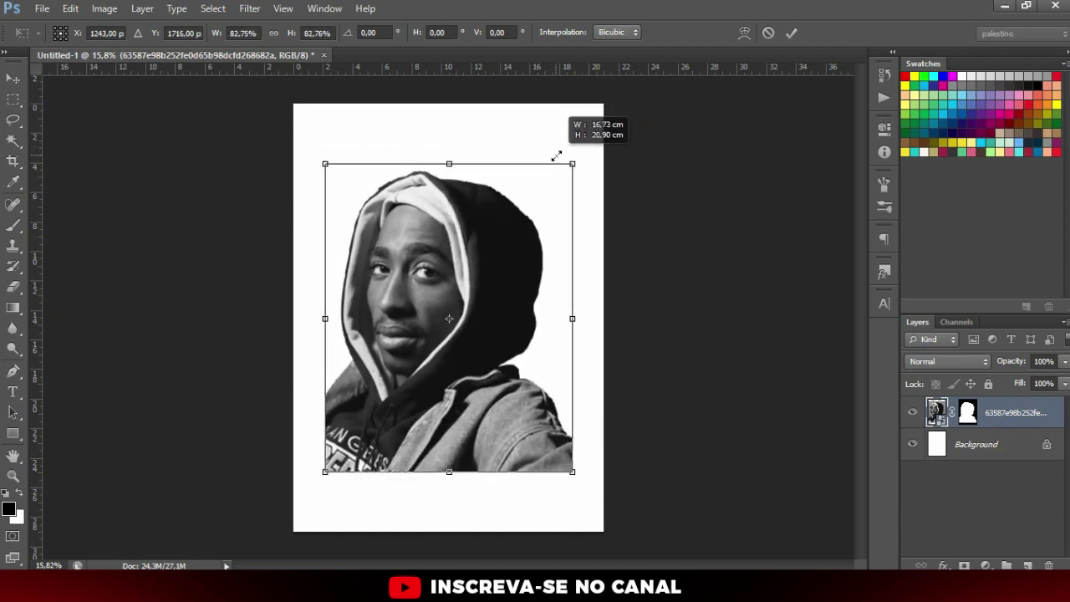
{"action": "key", "text": "Return"}
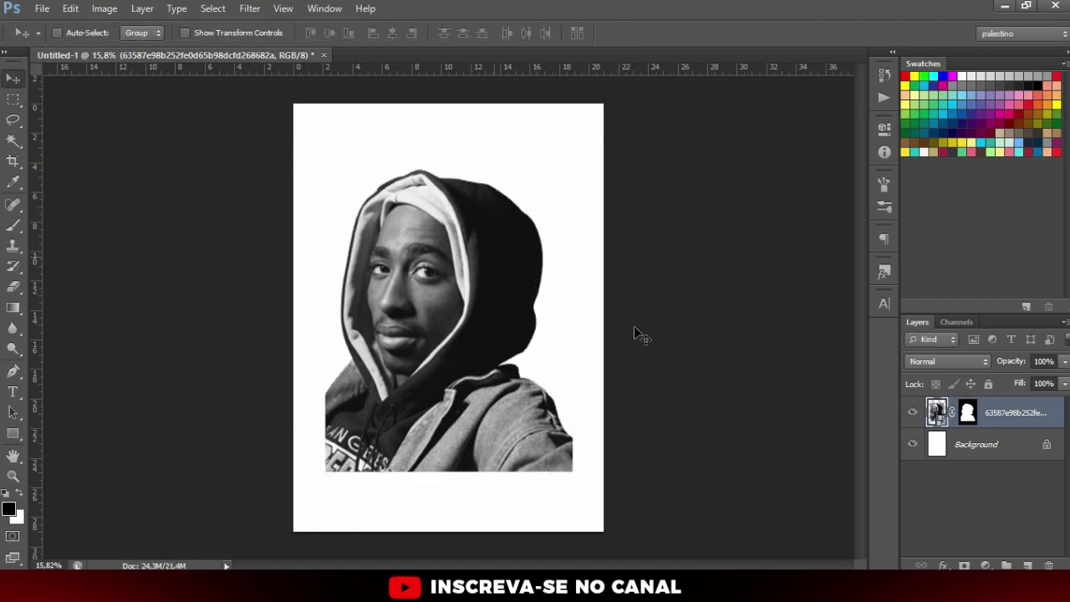
{"action": "left_click", "coordinate": [1004, 452]}
{"action": "left_click", "coordinate": [12, 433]}
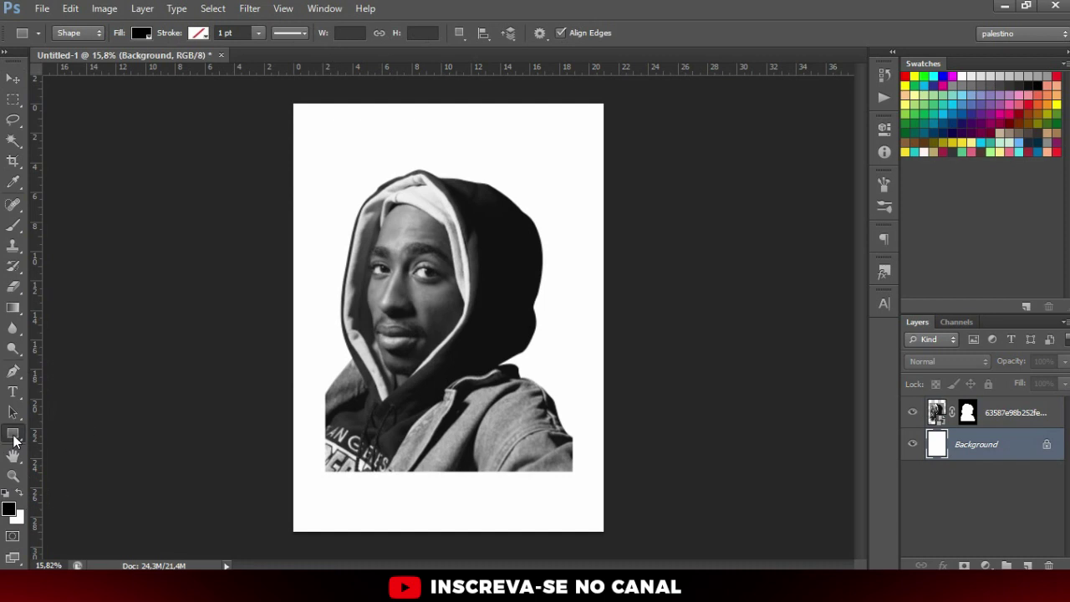
- Draw a rectangle behind the portrait and fill it red
{"action": "right_click", "coordinate": [17, 439]}
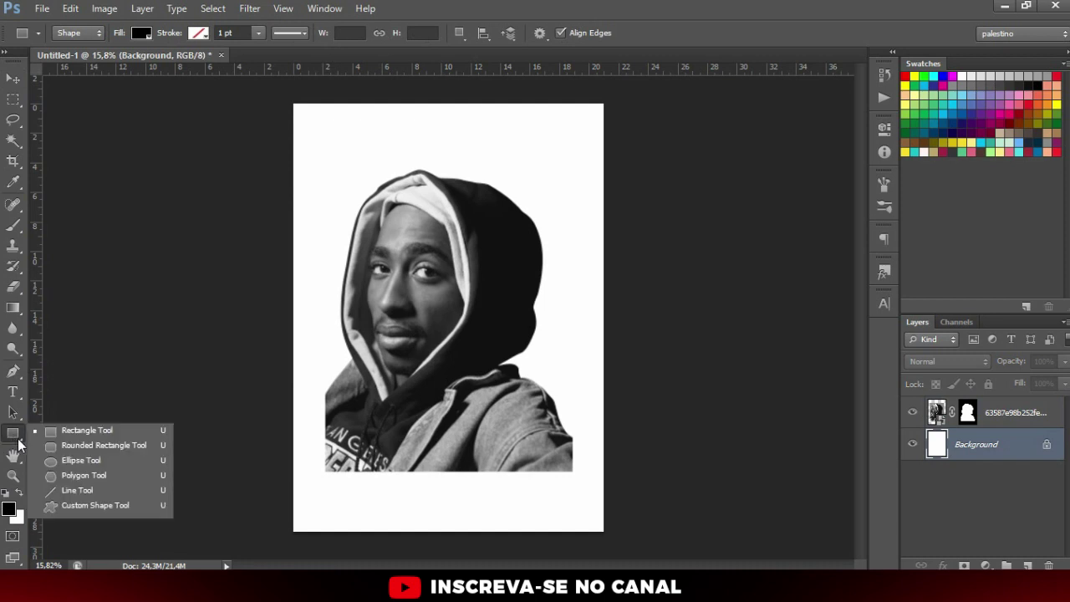
{"action": "left_click", "coordinate": [75, 488]}
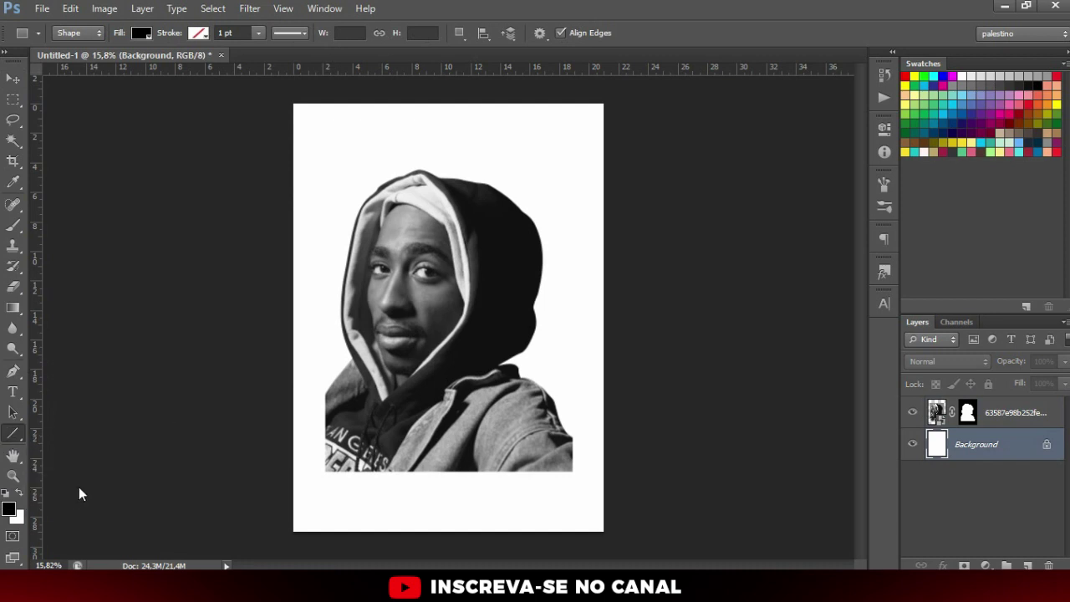
{"action": "right_click", "coordinate": [20, 444]}
{"action": "left_click", "coordinate": [57, 431]}
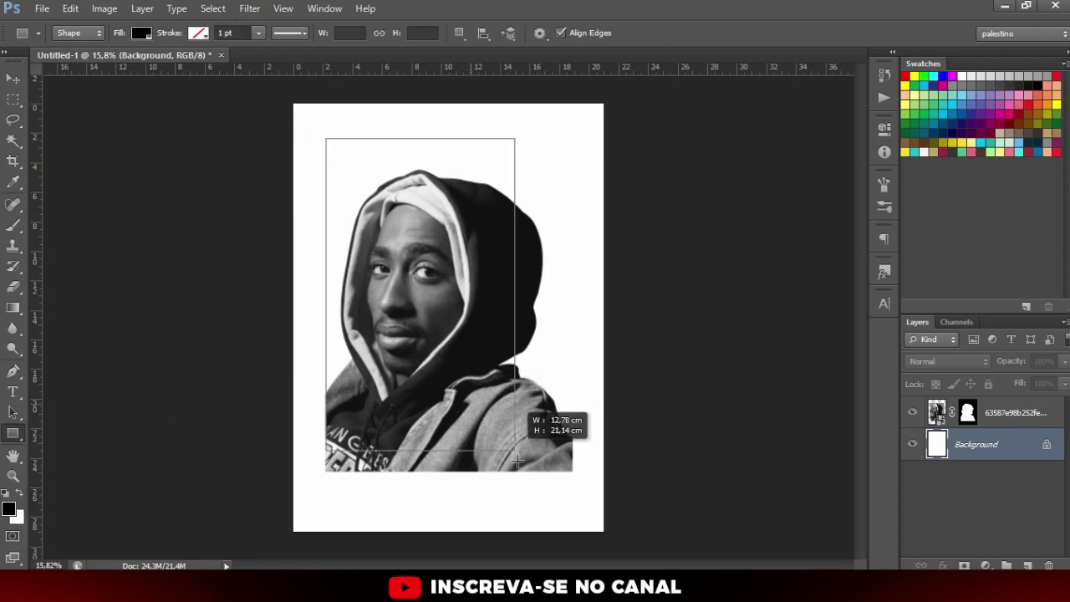
{"action": "left_click_drag", "start_coordinate": [326, 140], "coordinate": [565, 459]}
{"action": "left_click", "coordinate": [1056, 150]}
{"action": "key", "text": "x"}
{"action": "key", "text": "ctrl+BackSpace"}
{"action": "key", "text": "v"}
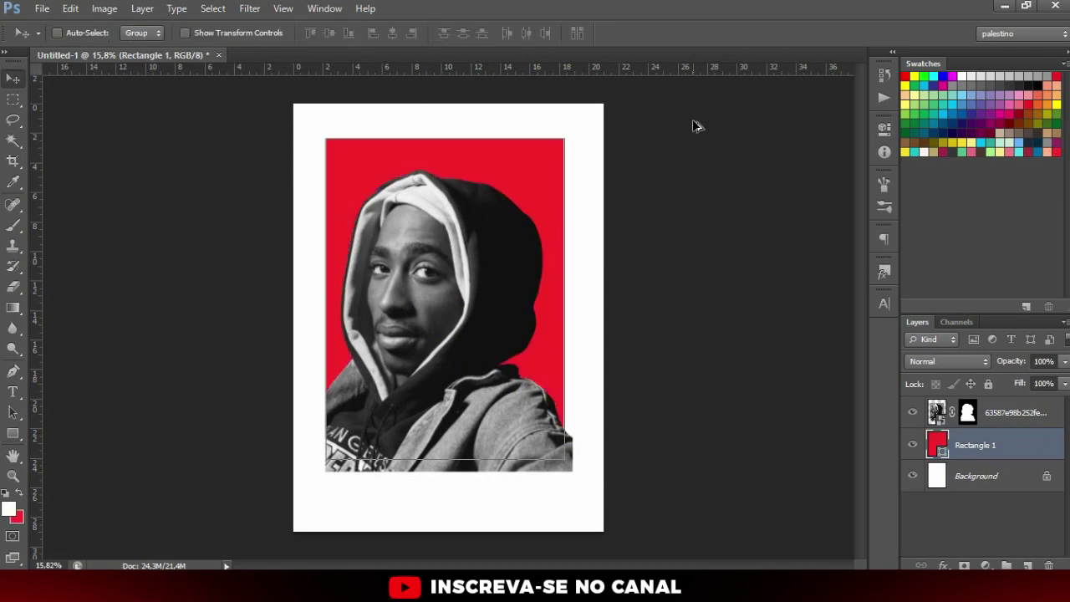
- Stretch the red rectangle's right, bottom and left edges to match the portrait
{"action": "scroll", "coordinate": [693, 126], "scroll_direction": "up", "scroll_amount": 1}
{"action": "key", "text": "ctrl+t"}
{"action": "left_click_drag", "start_coordinate": [574, 295], "coordinate": [585, 295]}
{"action": "left_click_drag", "start_coordinate": [448, 472], "coordinate": [448, 486]}
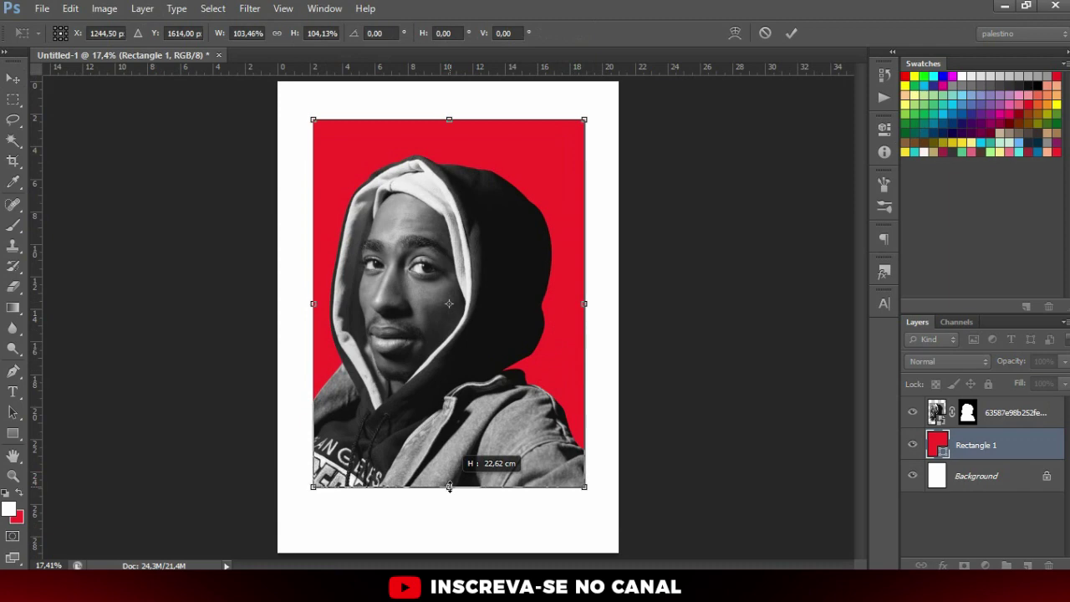
{"action": "scroll", "coordinate": [314, 292], "scroll_direction": "up", "scroll_amount": 9}
{"action": "left_click_drag", "start_coordinate": [322, 162], "coordinate": [322, 164]}
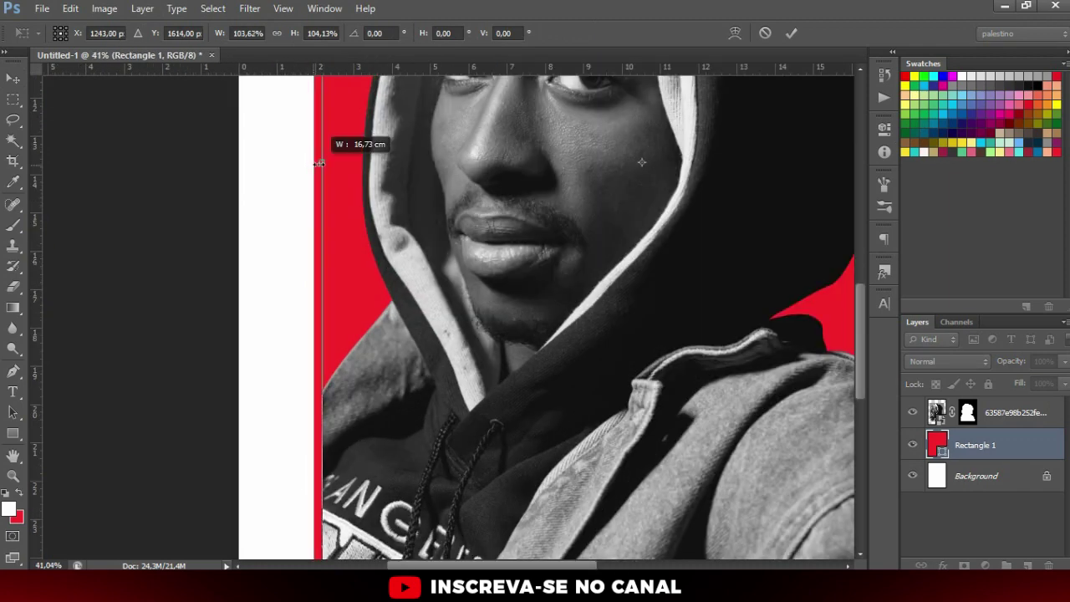
{"action": "scroll", "coordinate": [321, 167], "scroll_direction": "down", "scroll_amount": 7}
{"action": "key", "text": "Return"}
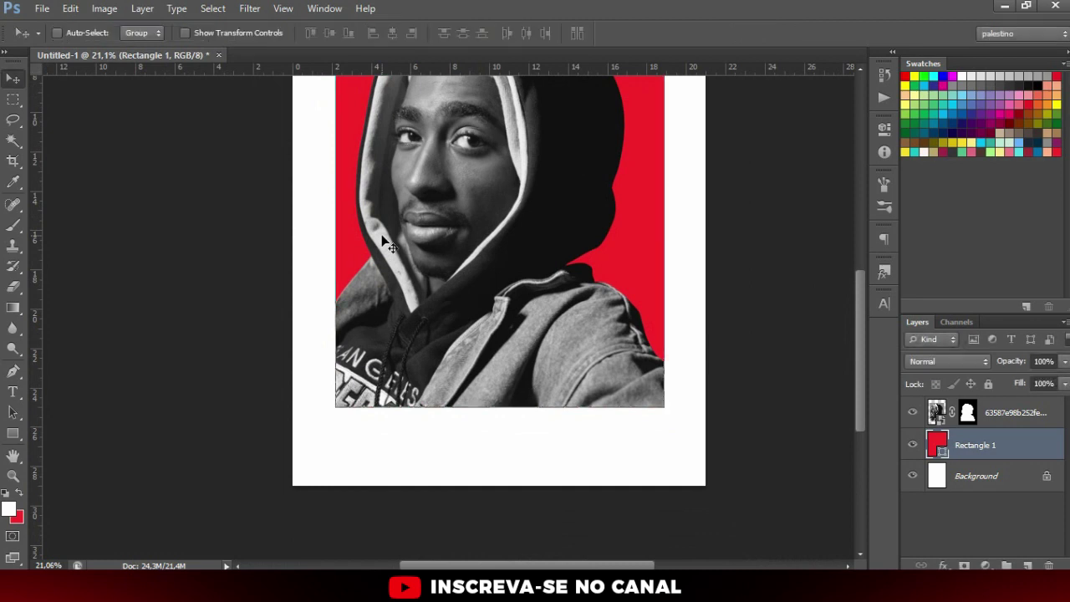
- Group the red rectangle and portrait layers into Group 1
{"action": "scroll", "coordinate": [560, 460], "scroll_direction": "down", "scroll_amount": 5}
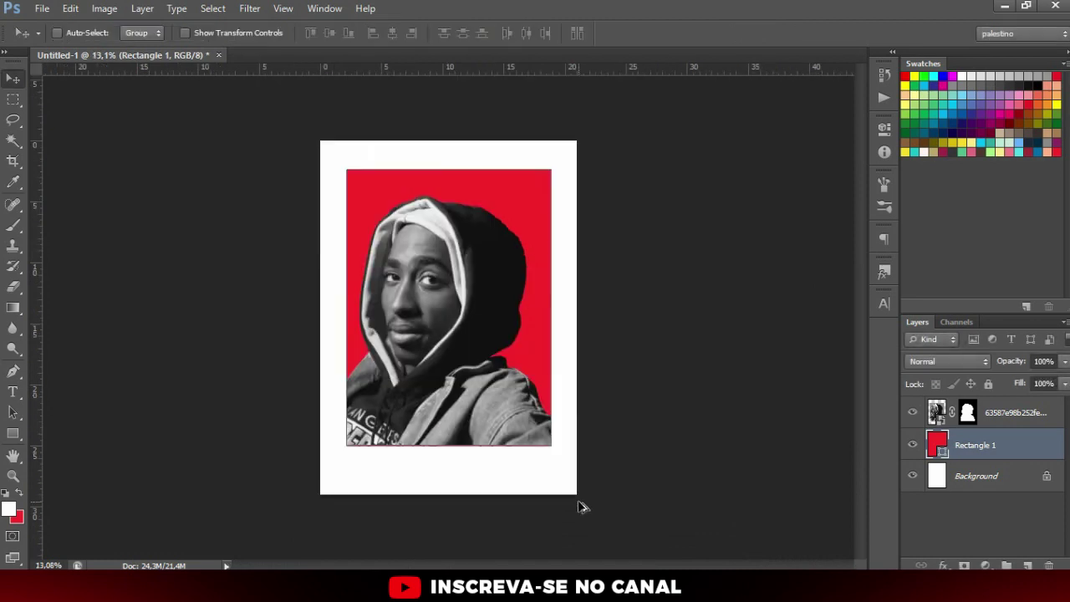
{"action": "left_click", "coordinate": [1023, 439]}
{"action": "left_click", "coordinate": [1022, 403], "text": "shift"}
{"action": "key", "text": "ctrl+g"}
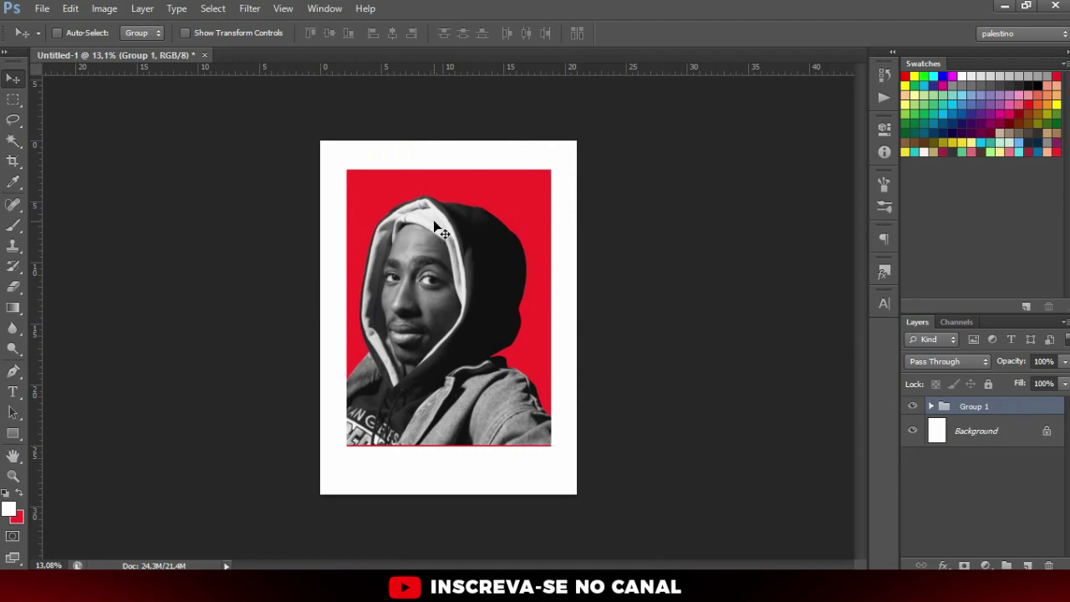
{"action": "scroll", "coordinate": [452, 418], "scroll_direction": "up", "scroll_amount": 3}
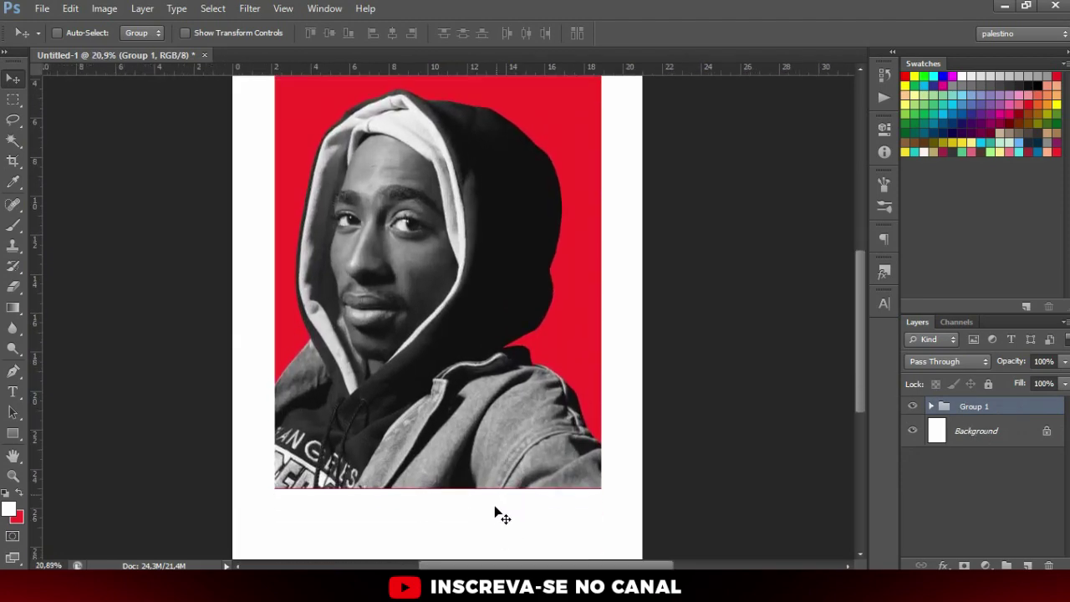
{"action": "scroll", "coordinate": [480, 485], "scroll_direction": "up", "scroll_amount": 2}
{"action": "scroll", "coordinate": [469, 454], "scroll_direction": "up", "scroll_amount": 1}
{"action": "scroll", "coordinate": [490, 342], "scroll_direction": "down", "scroll_amount": 2}
{"action": "scroll", "coordinate": [526, 420], "scroll_direction": "down", "scroll_amount": 2}
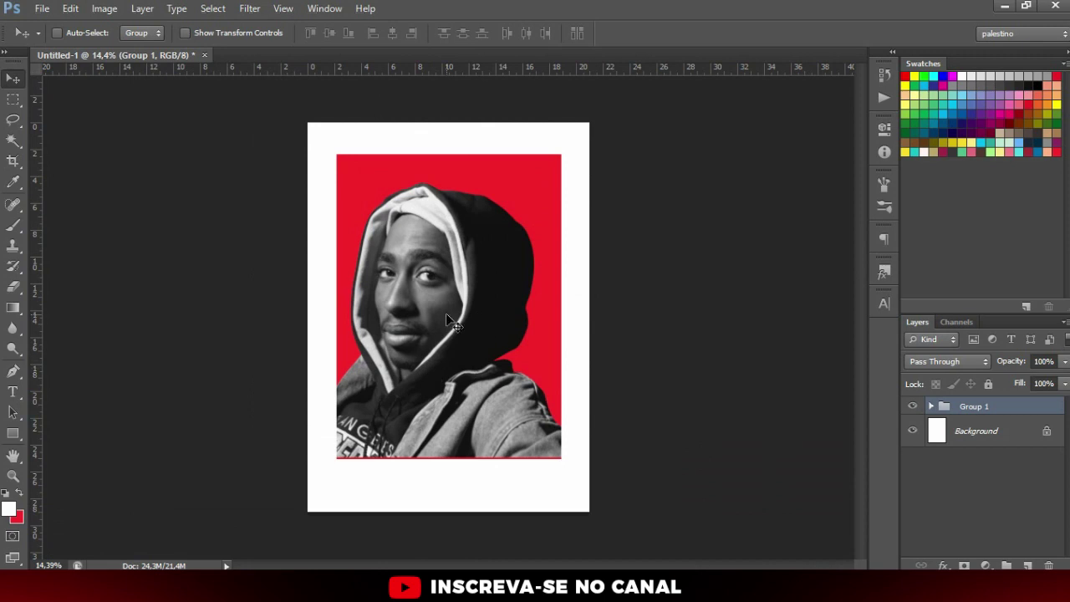
- Centre Group 1 horizontally and vertically on the Background page
{"action": "left_click", "coordinate": [982, 434], "text": "shift"}
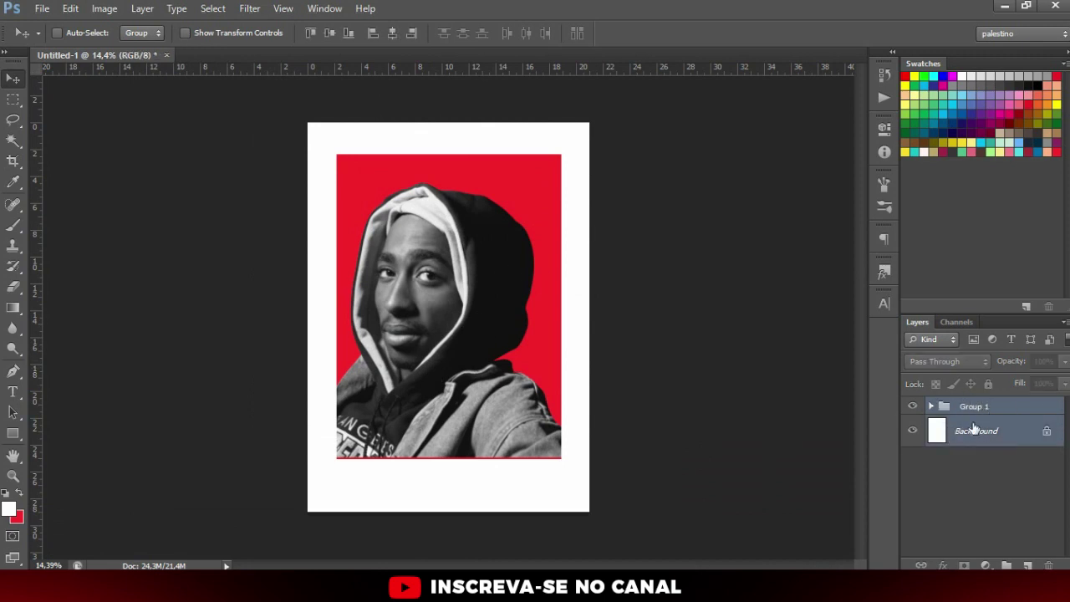
{"action": "left_click_drag", "start_coordinate": [1003, 442], "coordinate": [977, 426]}
{"action": "left_click", "coordinate": [391, 35]}
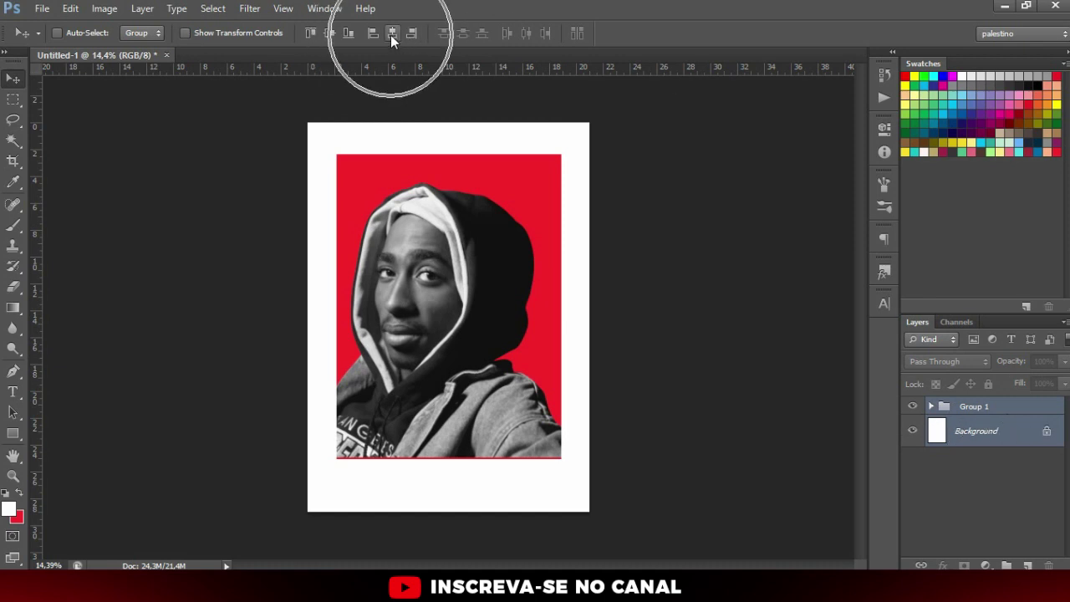
{"action": "left_click", "coordinate": [329, 33]}
{"action": "scroll", "coordinate": [432, 310], "scroll_direction": "up", "scroll_amount": 2}
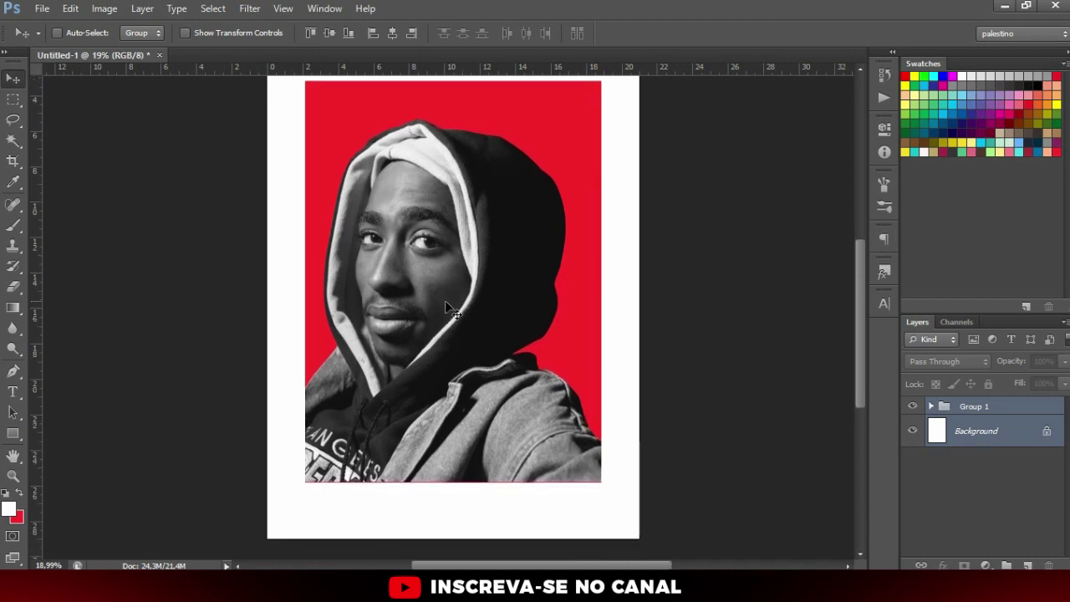
{"action": "scroll", "coordinate": [592, 301], "scroll_direction": "up", "scroll_amount": 3}
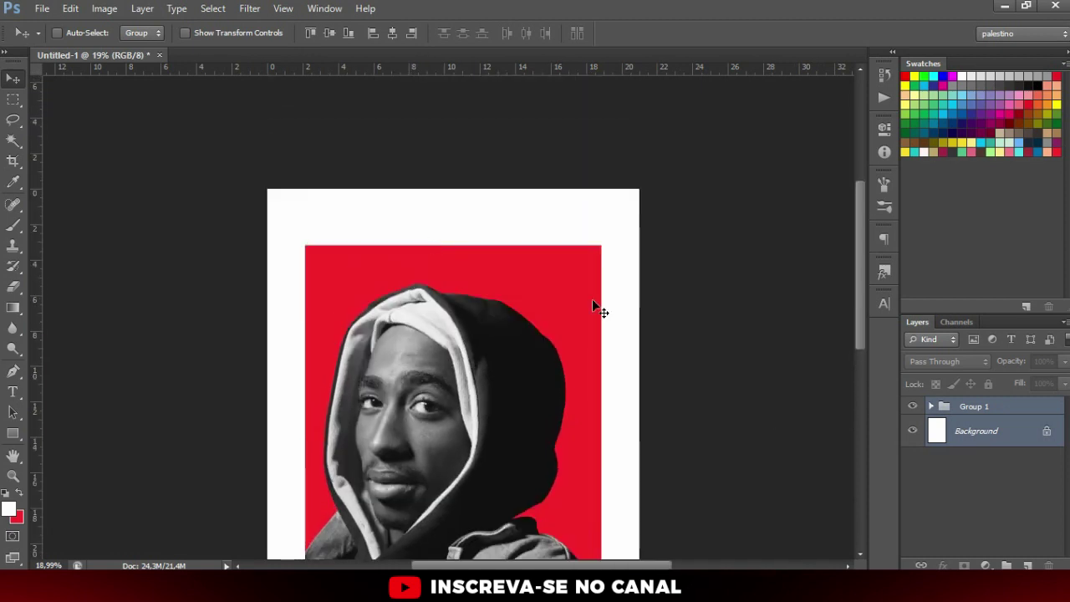
- Add a new text line reading '2PAC' above the red area
{"action": "left_click", "coordinate": [961, 407]}
{"action": "key", "text": "ctrl+0"}
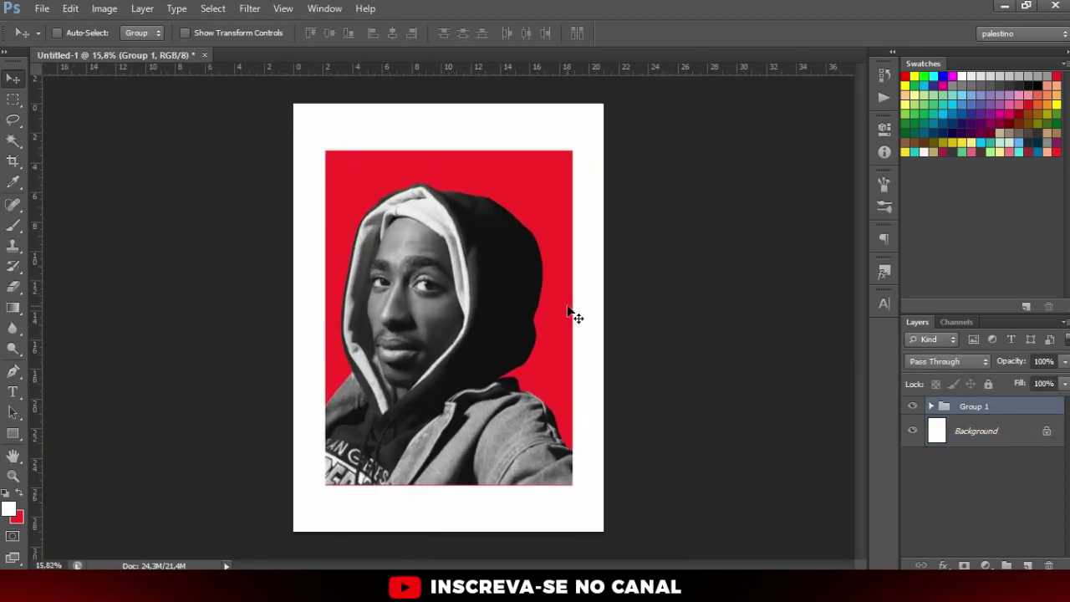
{"action": "key", "text": "t"}
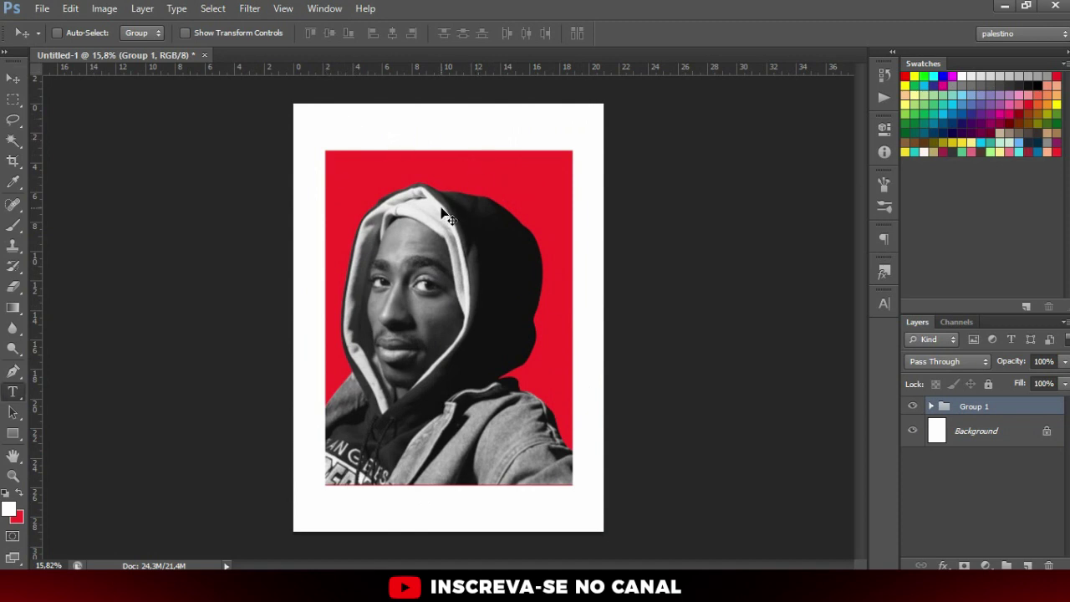
{"action": "left_click", "coordinate": [394, 139]}
{"action": "type", "text": "2PAC"}
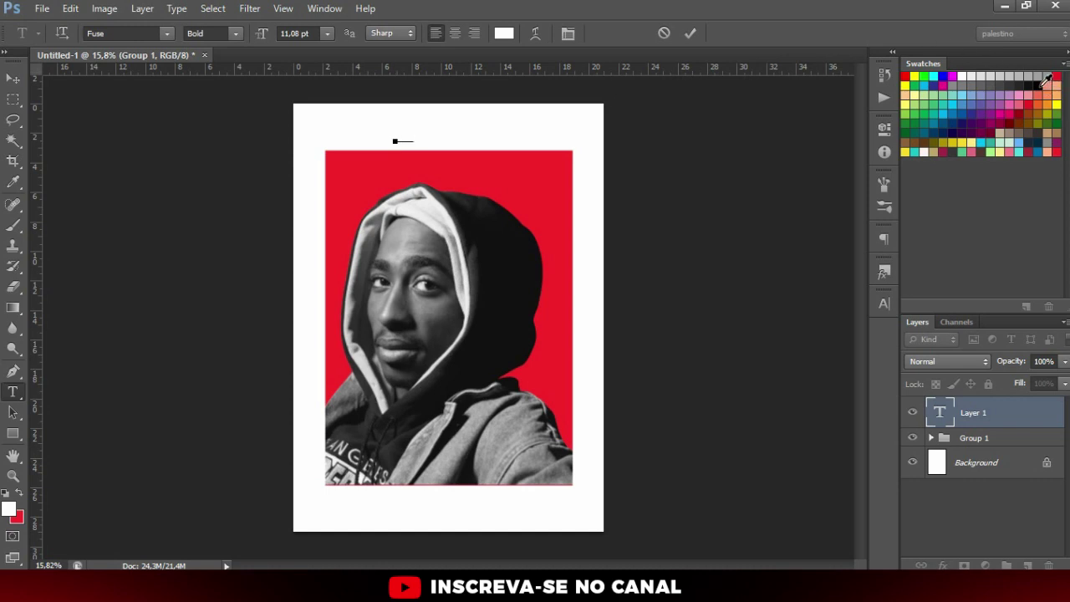
{"action": "left_click", "coordinate": [1042, 79]}
- Enlarge the title across the top of the red area, recolour it black and reposition it
{"action": "left_click", "coordinate": [996, 411]}
{"action": "key", "text": "v"}
{"action": "key", "text": "ctrl+t"}
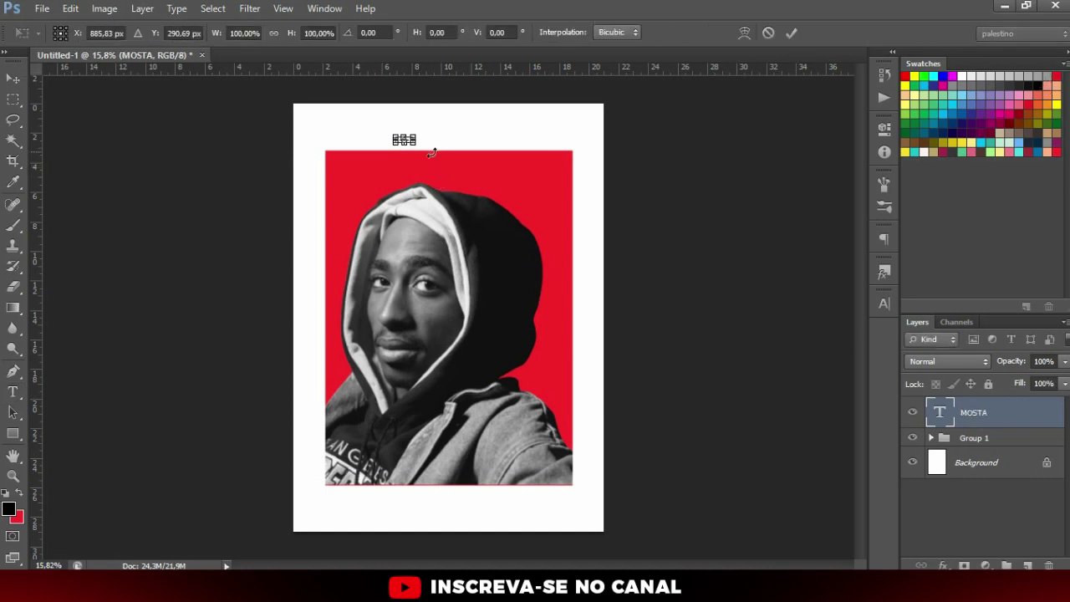
{"action": "left_click_drag", "start_coordinate": [416, 145], "coordinate": [490, 175]}
{"action": "key", "text": "Return"}
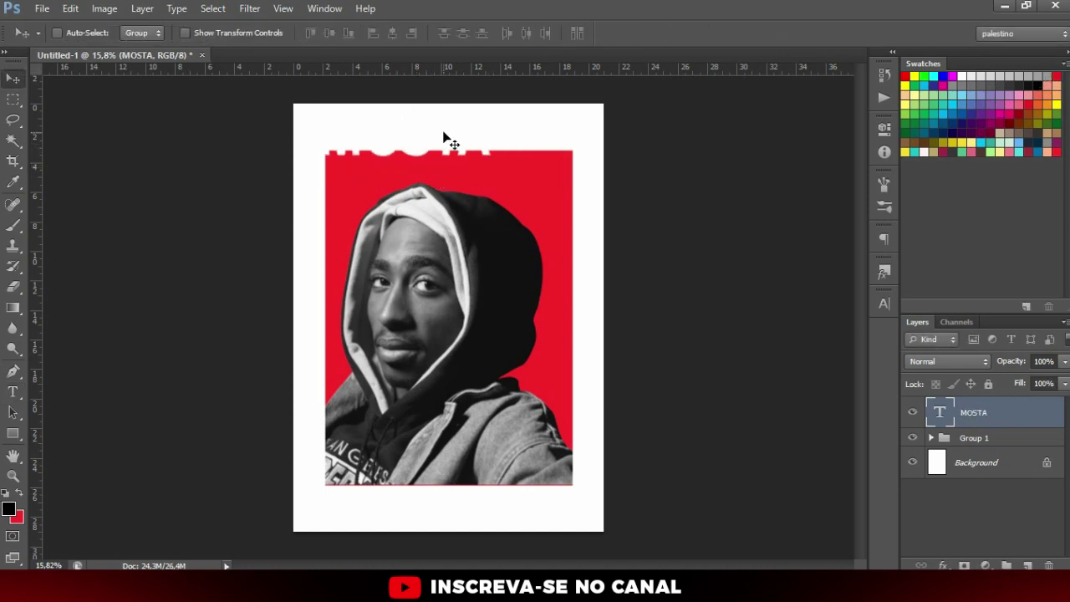
{"action": "key", "text": "x"}
{"action": "key", "text": "ctrl+BackSpace"}
{"action": "mouse_move", "coordinate": [444, 138]}
{"action": "left_mouse_down"}
{"action": "mouse_move", "coordinate": [489, 152]}
{"action": "mouse_move", "coordinate": [542, 148]}
{"action": "left_mouse_up"}
- Finish the MOST title text and centre it horizontally against the Background
{"action": "key", "text": "t"}
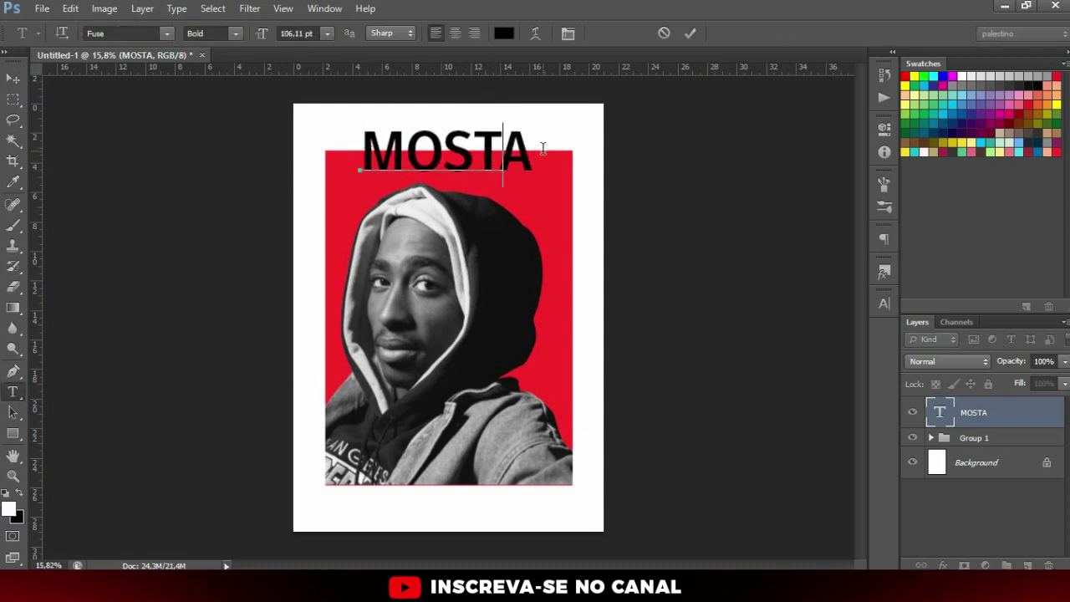
{"action": "key", "text": "BackSpace"}
{"action": "key", "text": "ctrl+a"}
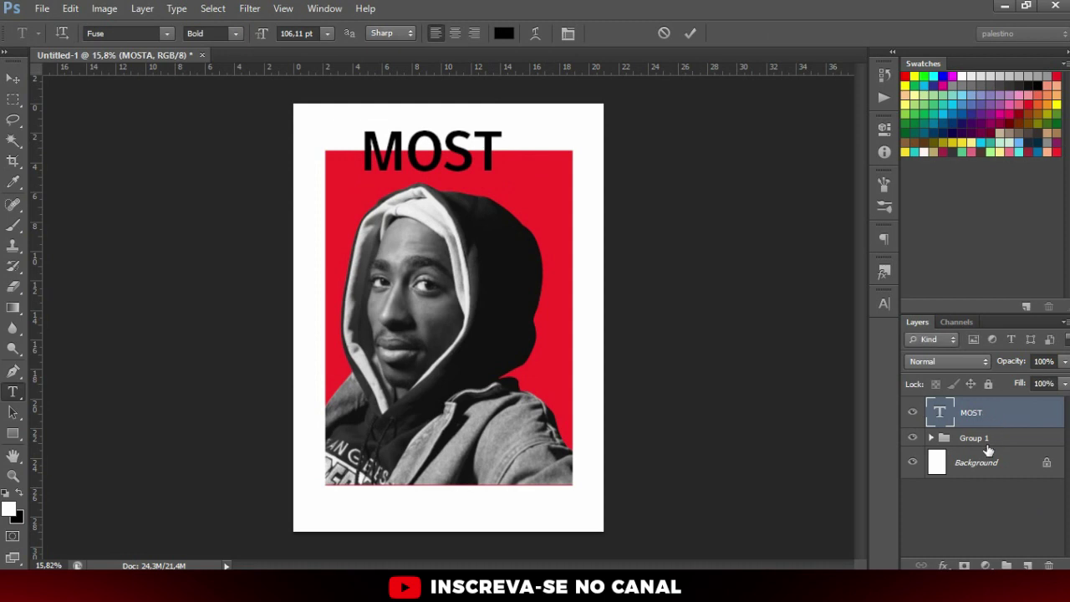
{"action": "key", "text": "ctrl+Return"}
{"action": "left_click", "coordinate": [976, 463], "text": "ctrl"}
{"action": "key", "text": "v"}
{"action": "left_click", "coordinate": [392, 33]}
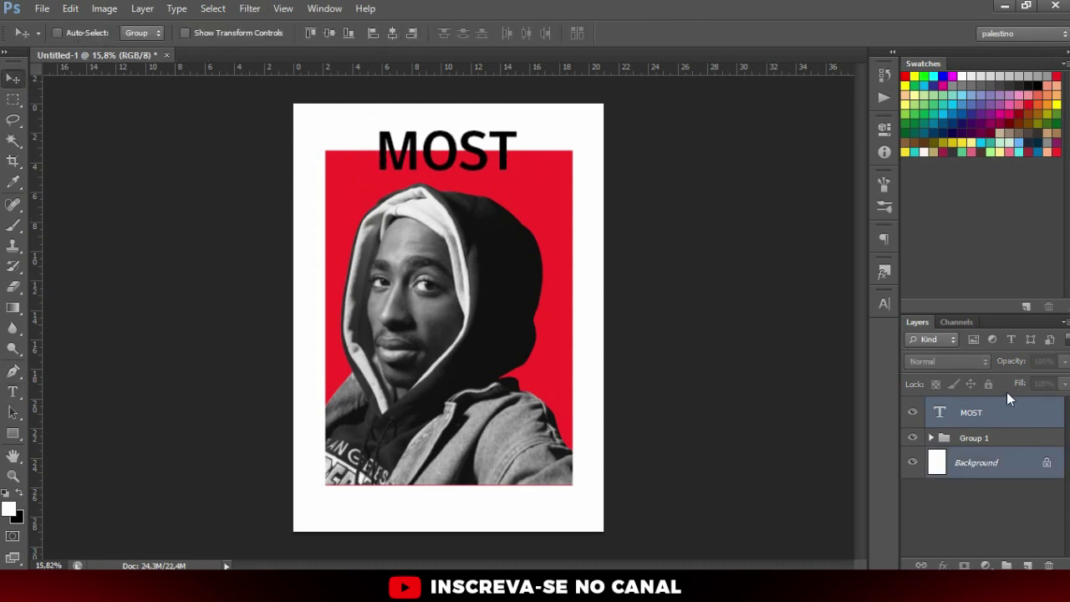
{"action": "left_click", "coordinate": [967, 414]}
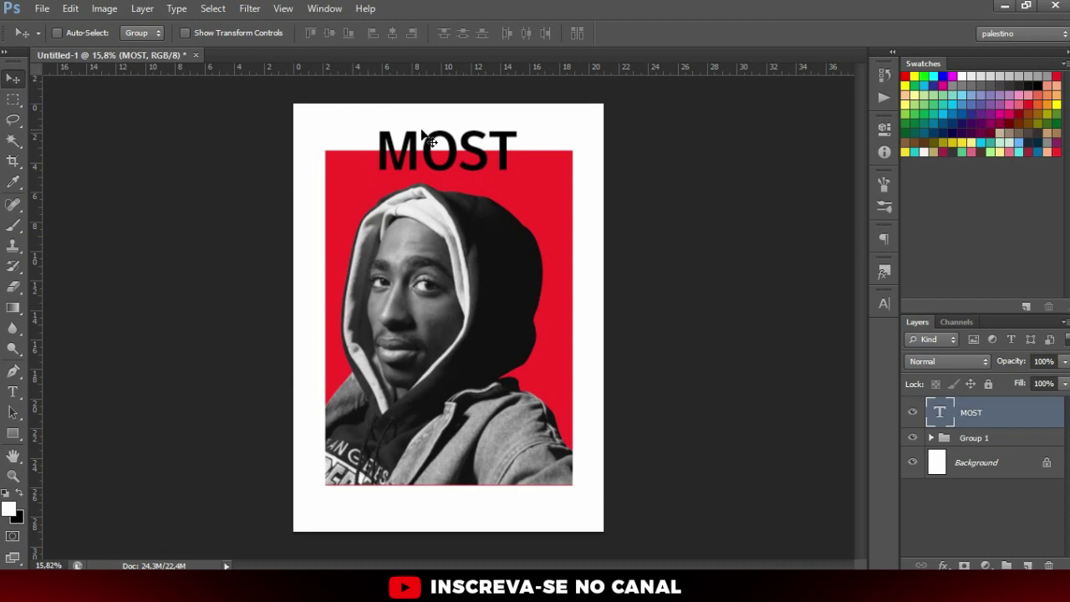
- Select the MOST text and try the JKR - ABATIDO font on it
{"action": "key", "text": "t"}
{"action": "double_click", "coordinate": [458, 159]}
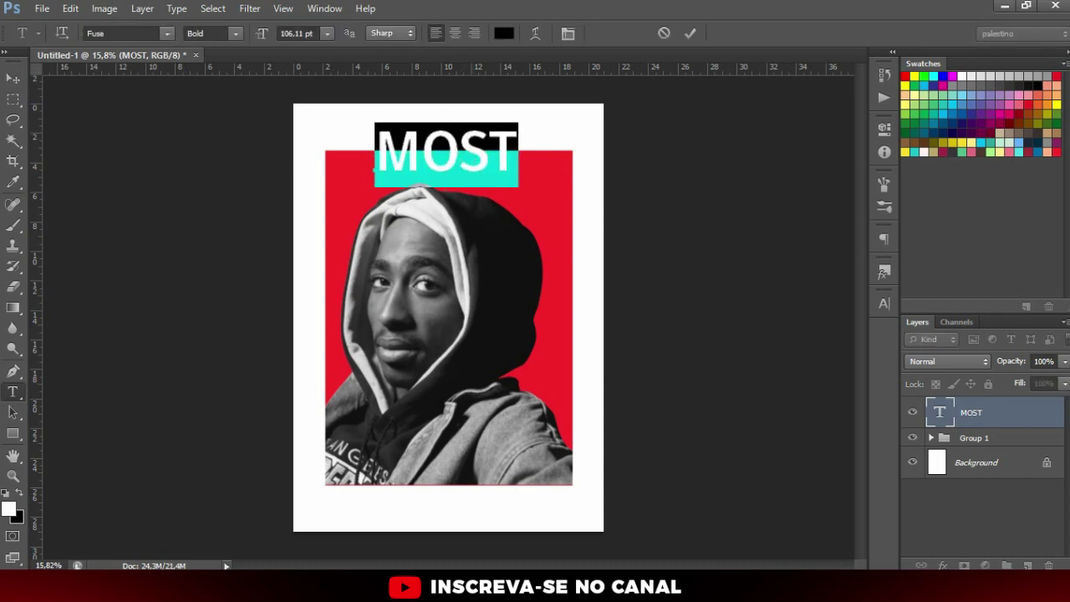
{"action": "left_click", "coordinate": [994, 416]}
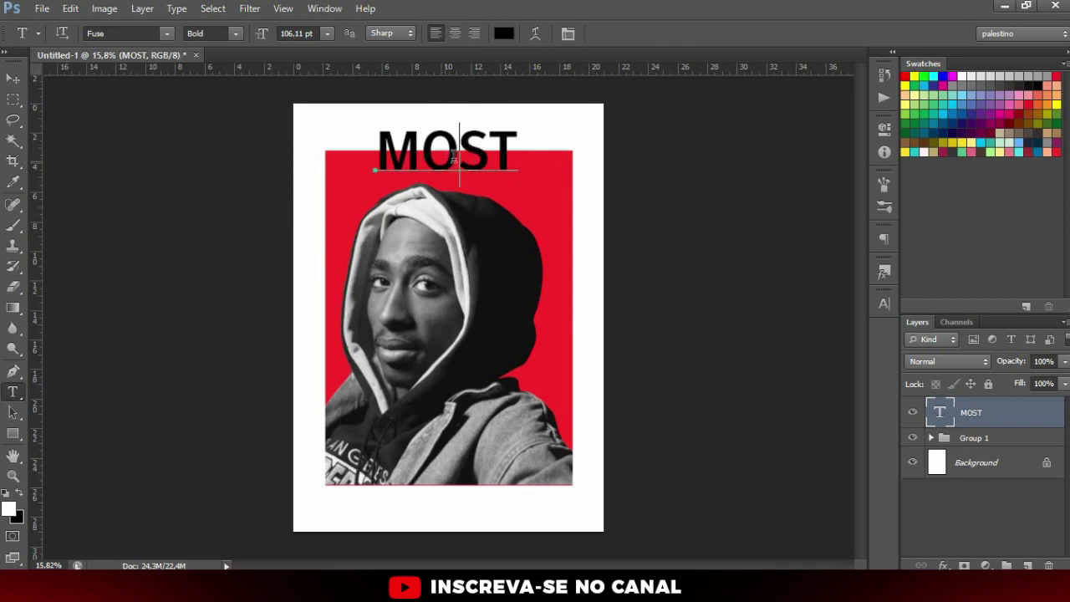
{"action": "left_click", "coordinate": [512, 153]}
{"action": "left_click_drag", "start_coordinate": [519, 136], "coordinate": [346, 136]}
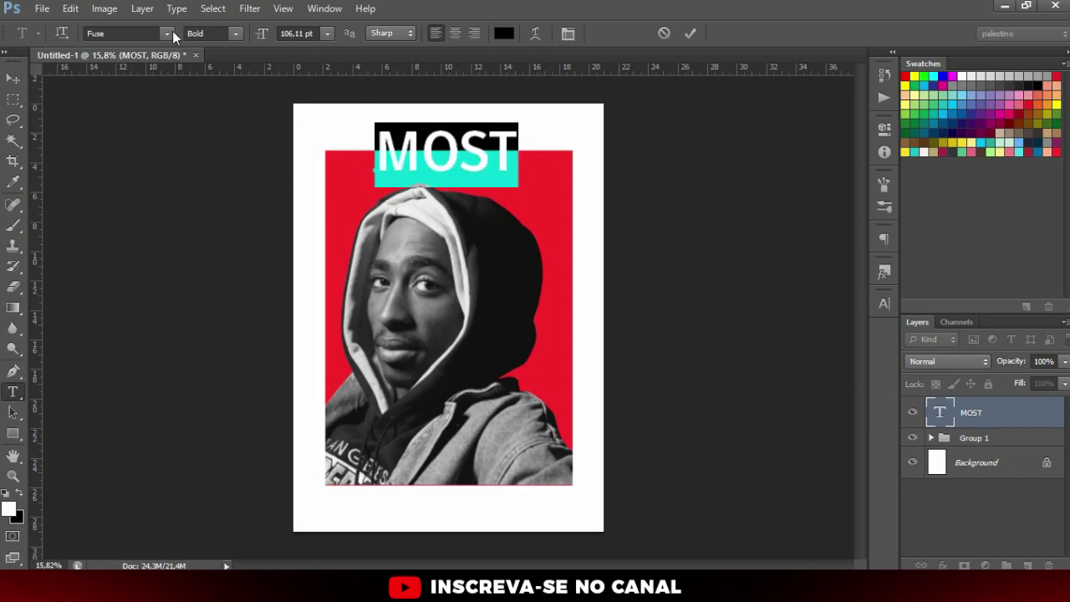
{"action": "left_click", "coordinate": [167, 34]}
{"action": "scroll", "coordinate": [378, 278], "scroll_direction": "down", "scroll_amount": 3}
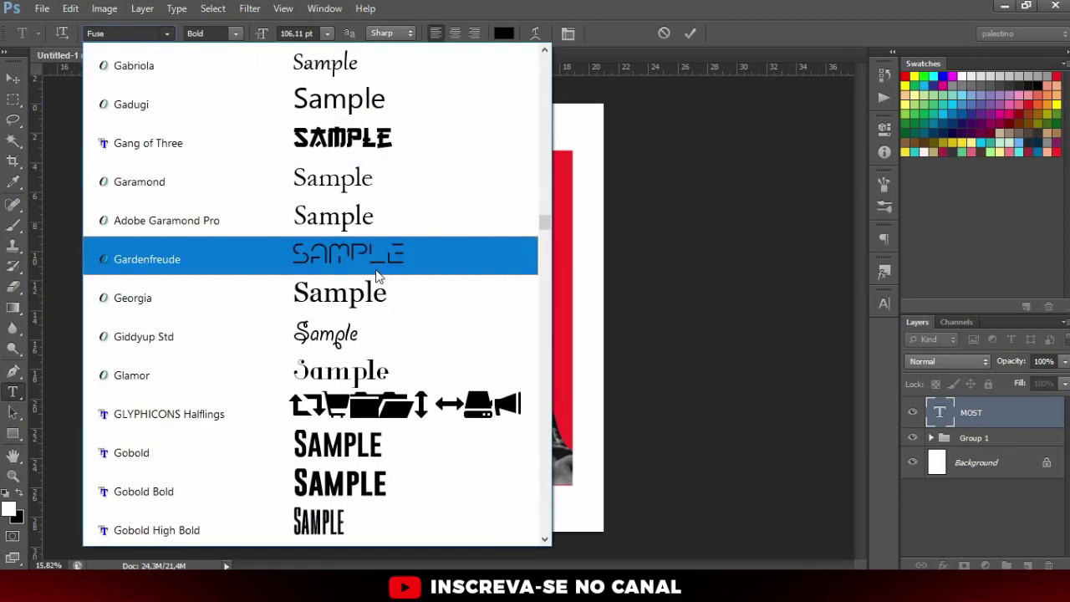
{"action": "scroll", "coordinate": [444, 322], "scroll_direction": "down", "scroll_amount": 1}
{"action": "scroll", "coordinate": [444, 319], "scroll_direction": "down", "scroll_amount": 2}
{"action": "scroll", "coordinate": [440, 326], "scroll_direction": "down", "scroll_amount": 1}
{"action": "scroll", "coordinate": [438, 332], "scroll_direction": "down", "scroll_amount": 2}
{"action": "scroll", "coordinate": [435, 334], "scroll_direction": "down", "scroll_amount": 1}
{"action": "scroll", "coordinate": [437, 334], "scroll_direction": "down", "scroll_amount": 2}
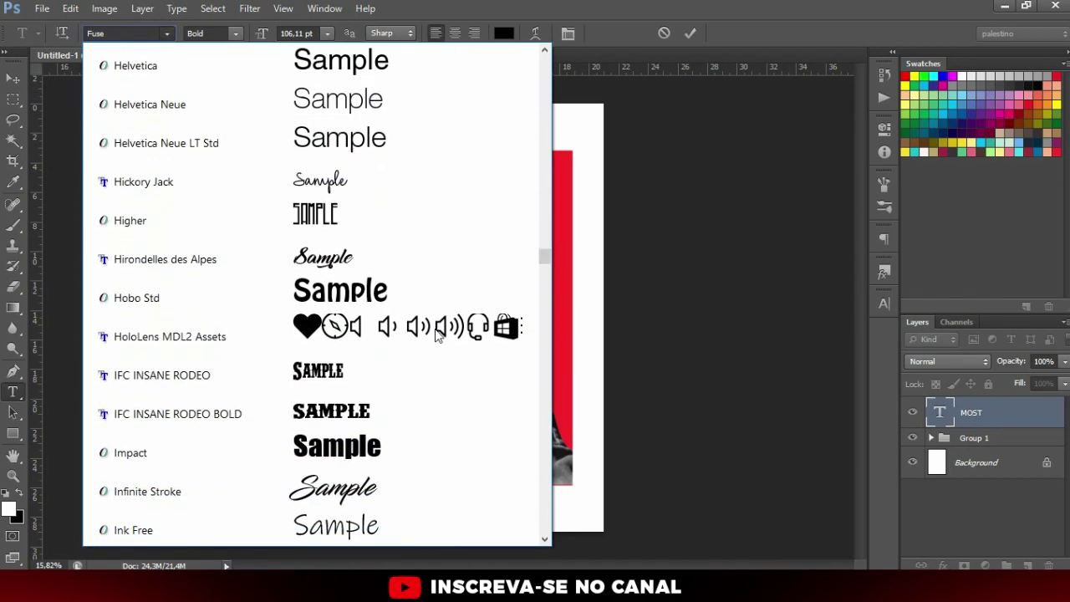
{"action": "scroll", "coordinate": [354, 243], "scroll_direction": "down", "scroll_amount": 1}
{"action": "scroll", "coordinate": [354, 251], "scroll_direction": "down", "scroll_amount": 1}
{"action": "scroll", "coordinate": [407, 331], "scroll_direction": "down", "scroll_amount": 1}
{"action": "left_click", "coordinate": [406, 331]}
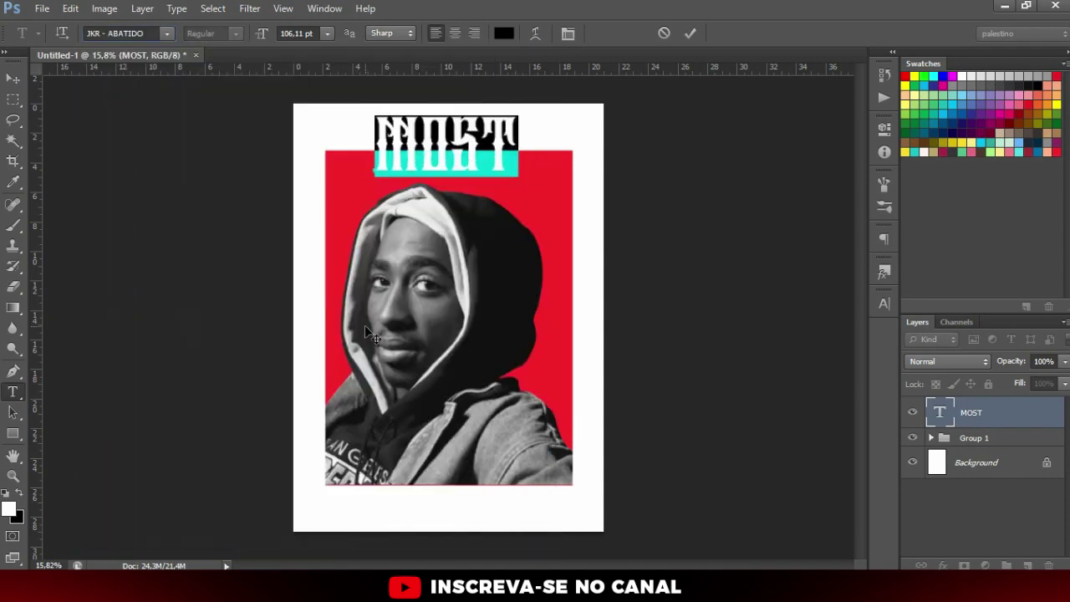
{"action": "left_click", "coordinate": [452, 127]}
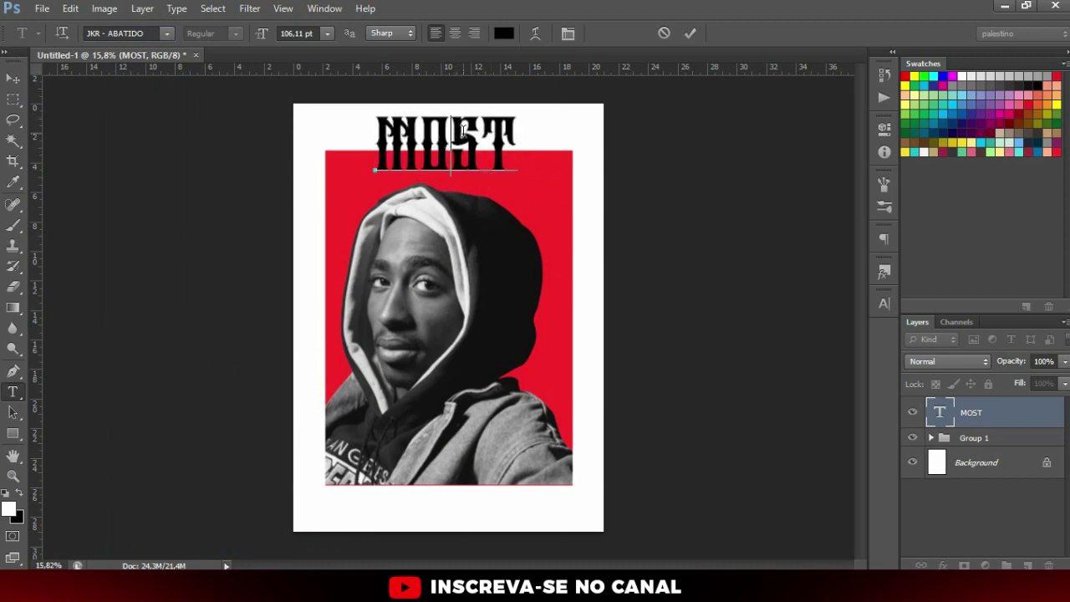
{"action": "scroll", "coordinate": [462, 127], "scroll_direction": "up", "scroll_amount": 1}
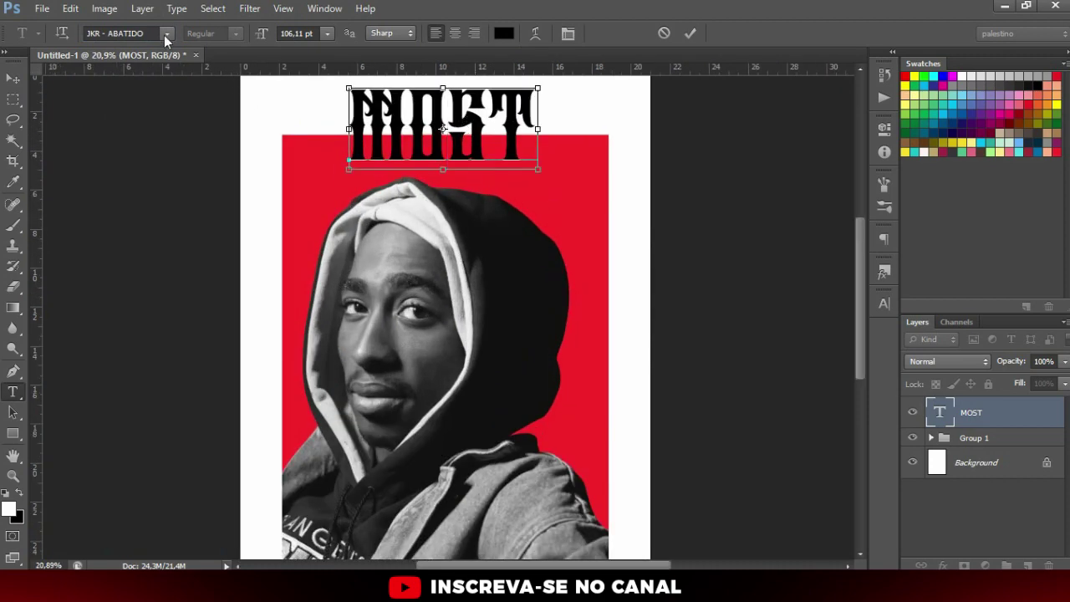
- Change the MOST font to Old London by entering 'old' in the font field
{"action": "left_click", "coordinate": [167, 33]}
{"action": "left_click", "coordinate": [149, 33]}
{"action": "type", "text": "ol"}
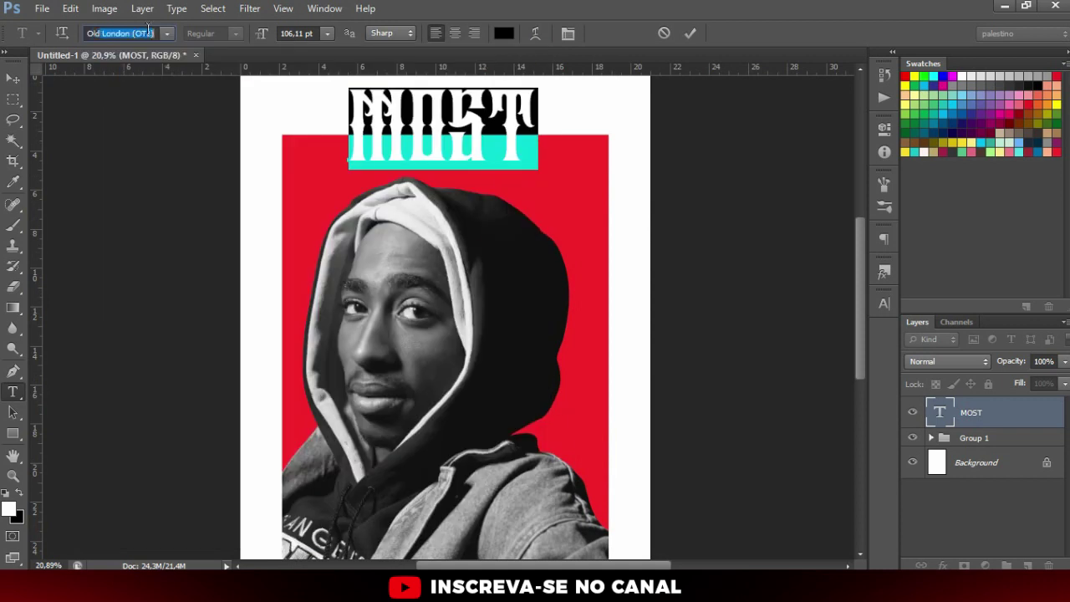
{"action": "type", "text": "d"}
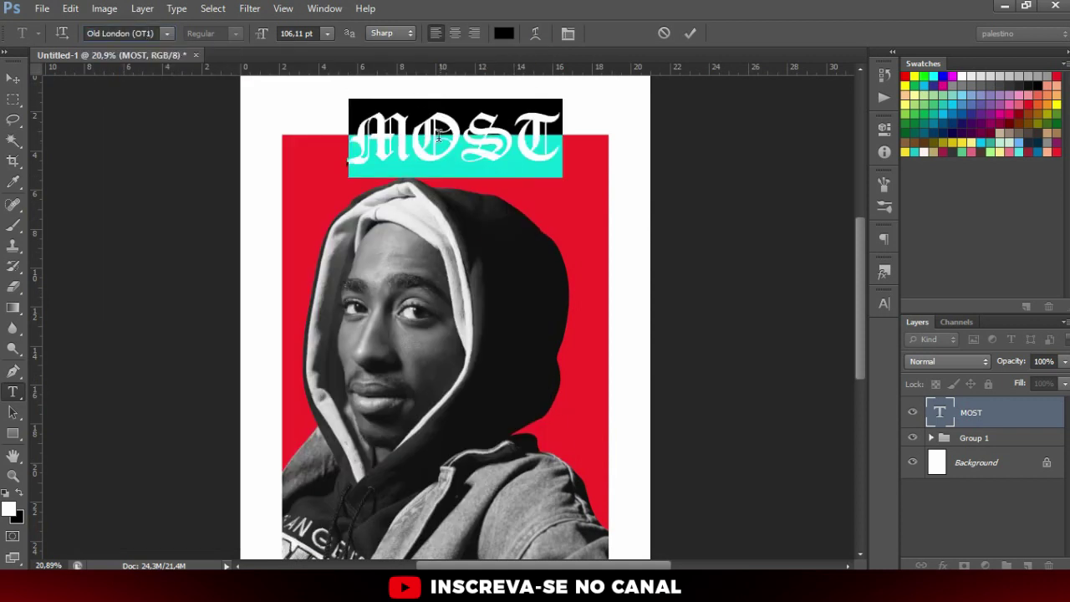
{"action": "key", "text": "ctrl+Return"}
{"action": "key", "text": "v"}
- Scale the MOST title up to about 132%
{"action": "scroll", "coordinate": [530, 186], "scroll_direction": "down", "scroll_amount": 2}
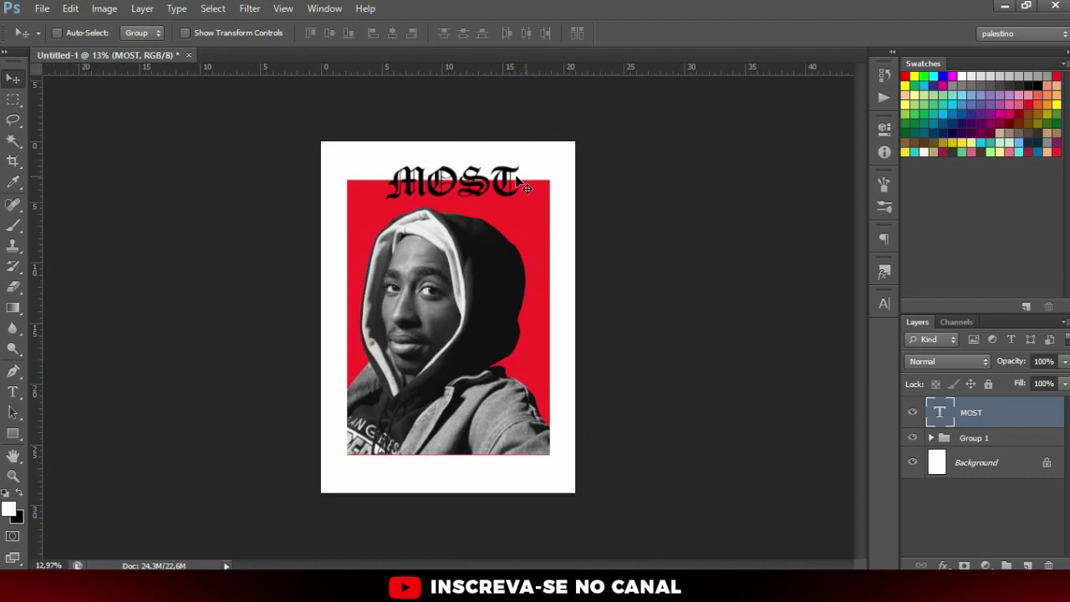
{"action": "scroll", "coordinate": [550, 203], "scroll_direction": "up", "scroll_amount": 1}
{"action": "key", "text": "ctrl+t"}
{"action": "left_click_drag", "start_coordinate": [528, 147], "coordinate": [551, 134]}
{"action": "key", "text": "Return"}
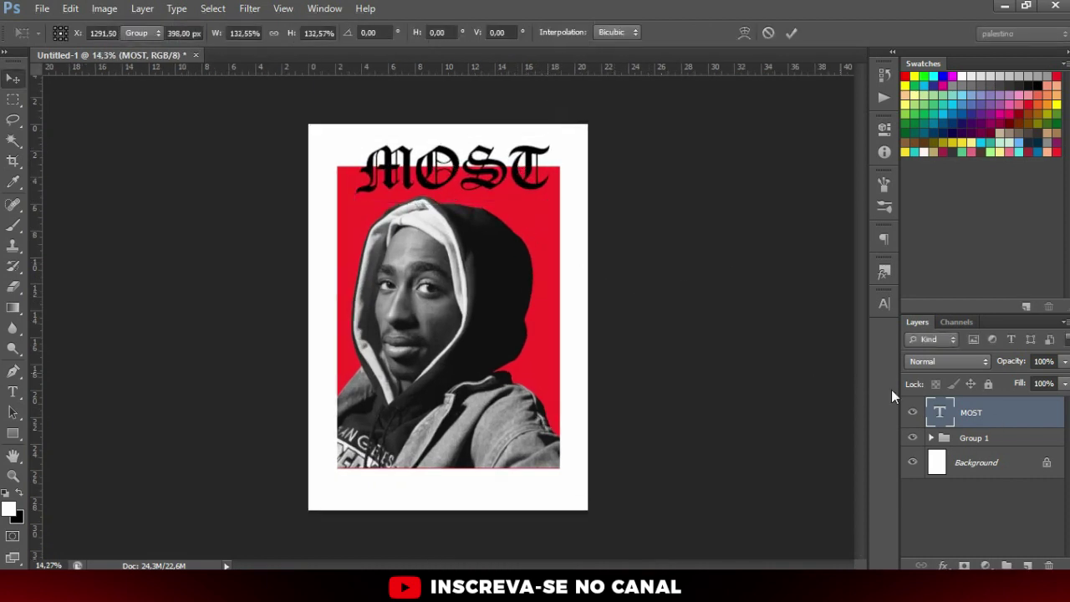
- Re-centre MOST horizontally on the page and drag a copy to the poster bottom
{"action": "left_click", "coordinate": [1005, 463], "text": "ctrl"}
{"action": "left_click", "coordinate": [392, 34]}
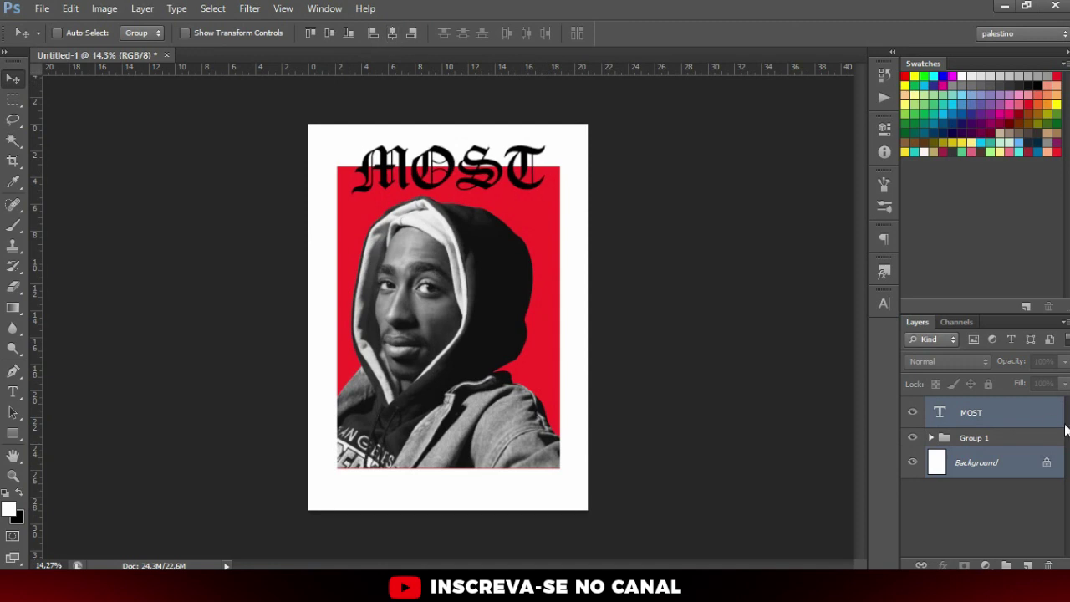
{"action": "left_click", "coordinate": [1037, 405]}
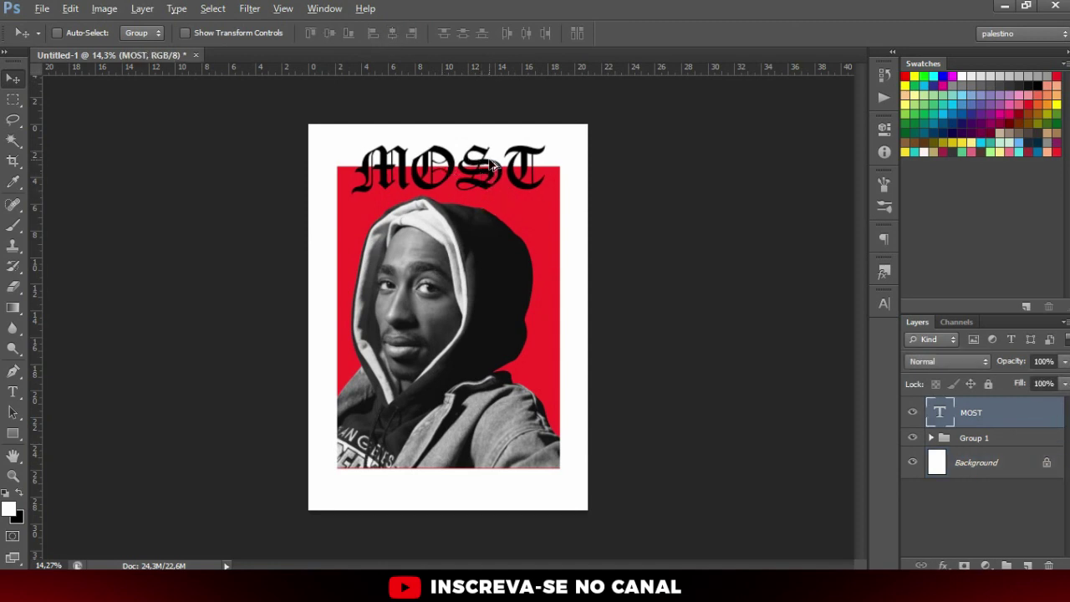
{"action": "left_click_drag", "start_coordinate": [492, 165], "coordinate": [497, 466]}
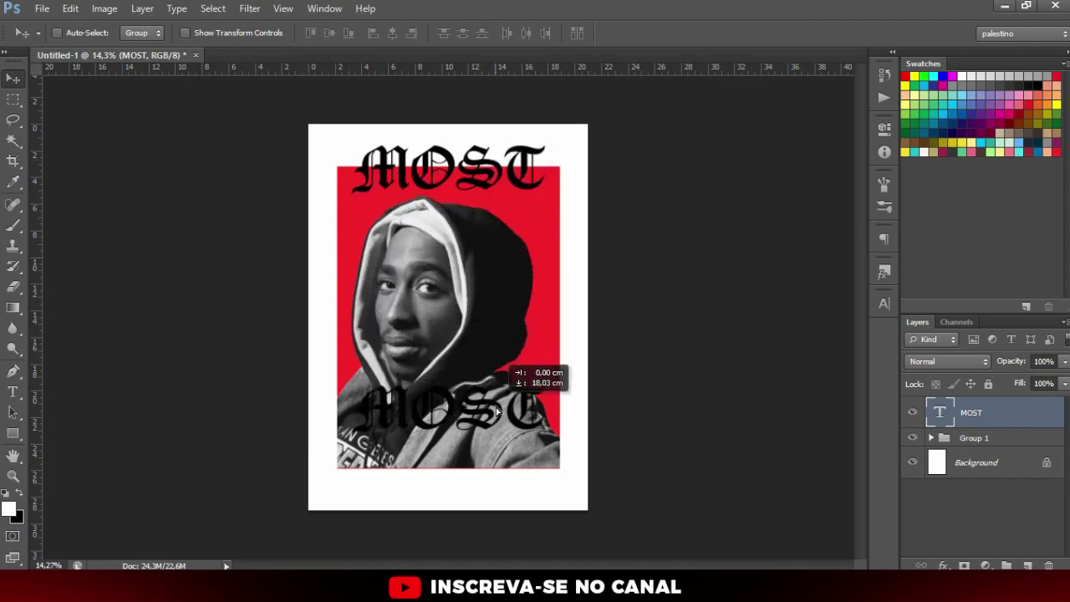
- Place the MOST copy at the bottom and retype it as 'WANTED'
{"action": "left_click_drag", "start_coordinate": [497, 465], "coordinate": [502, 466]}
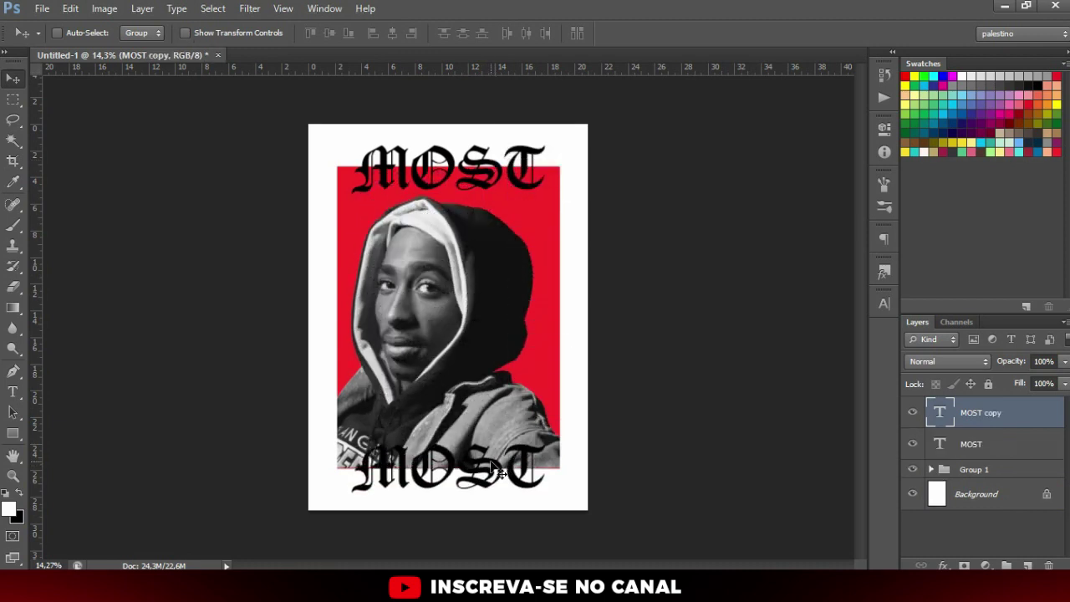
{"action": "key", "text": "t"}
{"action": "double_click", "coordinate": [491, 458]}
{"action": "type", "text": "WANTE"}
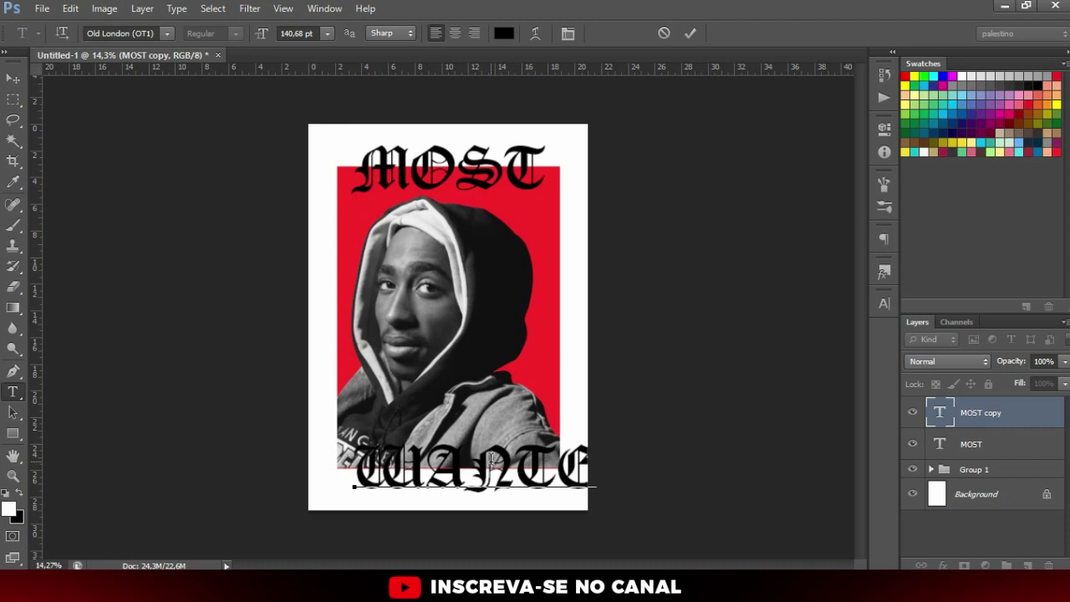
{"action": "type", "text": "D"}
{"action": "key", "text": "ctrl+a"}
- Centre WANTED horizontally by aligning it with all the other layers
{"action": "left_click", "coordinate": [977, 494]}
{"action": "key", "text": "v"}
{"action": "left_click", "coordinate": [932, 413]}
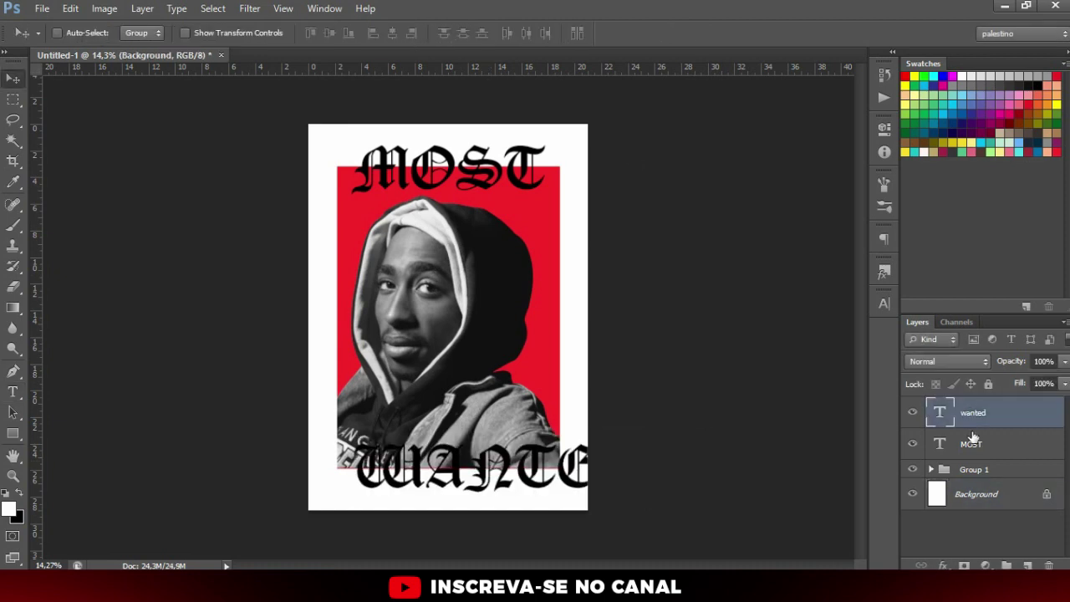
{"action": "left_click", "coordinate": [974, 443], "text": "shift"}
{"action": "left_click", "coordinate": [974, 471], "text": "shift"}
{"action": "left_click", "coordinate": [977, 494], "text": "shift"}
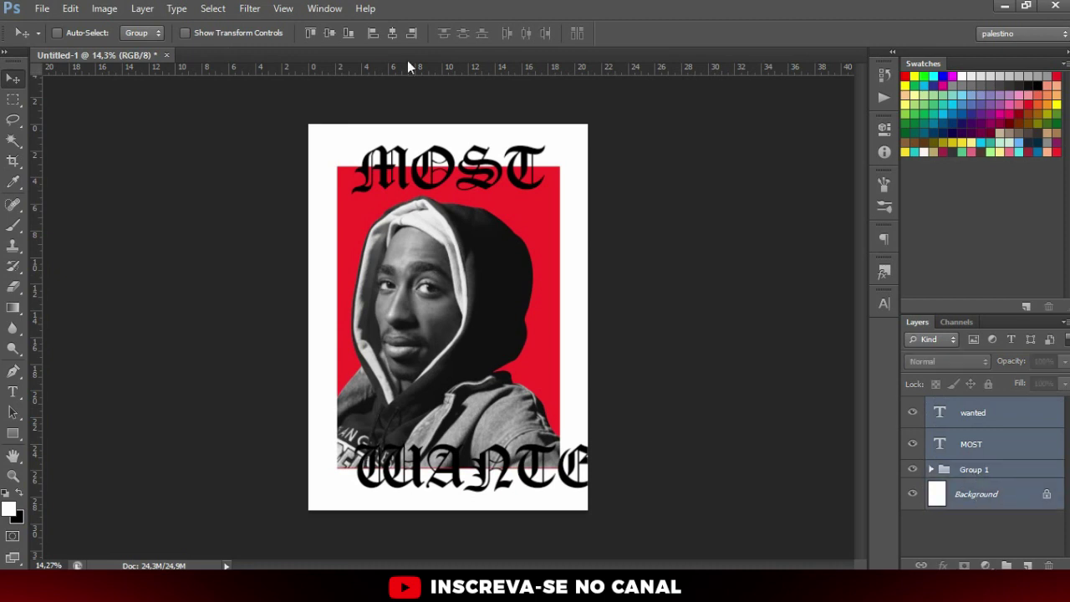
{"action": "left_click", "coordinate": [392, 33]}
{"action": "left_click", "coordinate": [932, 413]}
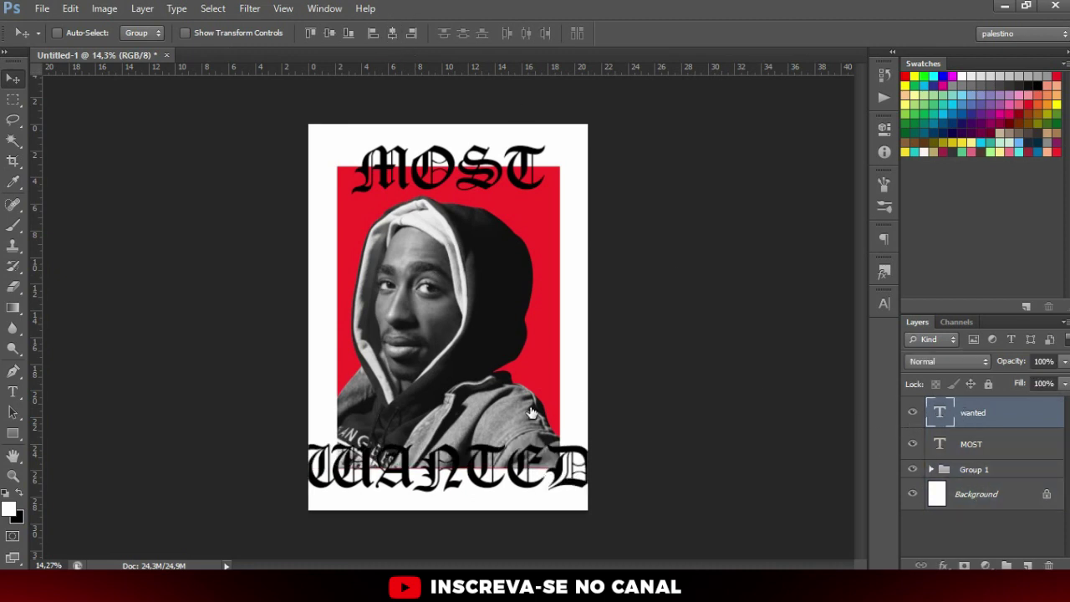
- Shrink the WANTED text to about 86% of its size
{"action": "scroll", "coordinate": [577, 518], "scroll_direction": "up", "scroll_amount": 3}
{"action": "key", "text": "ctrl+t"}
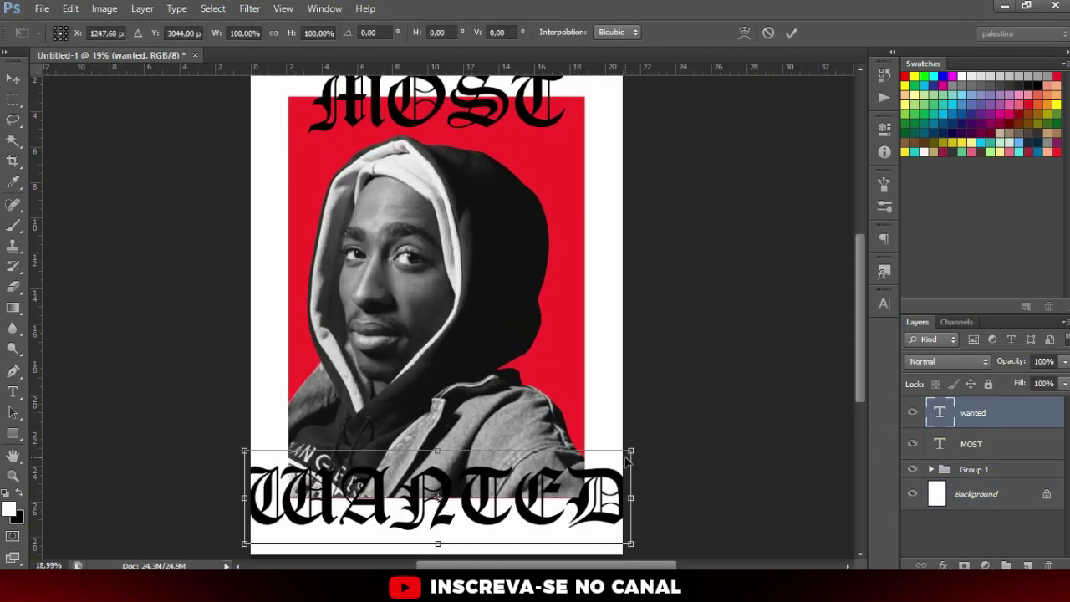
{"action": "left_click_drag", "start_coordinate": [630, 451], "coordinate": [604, 457]}
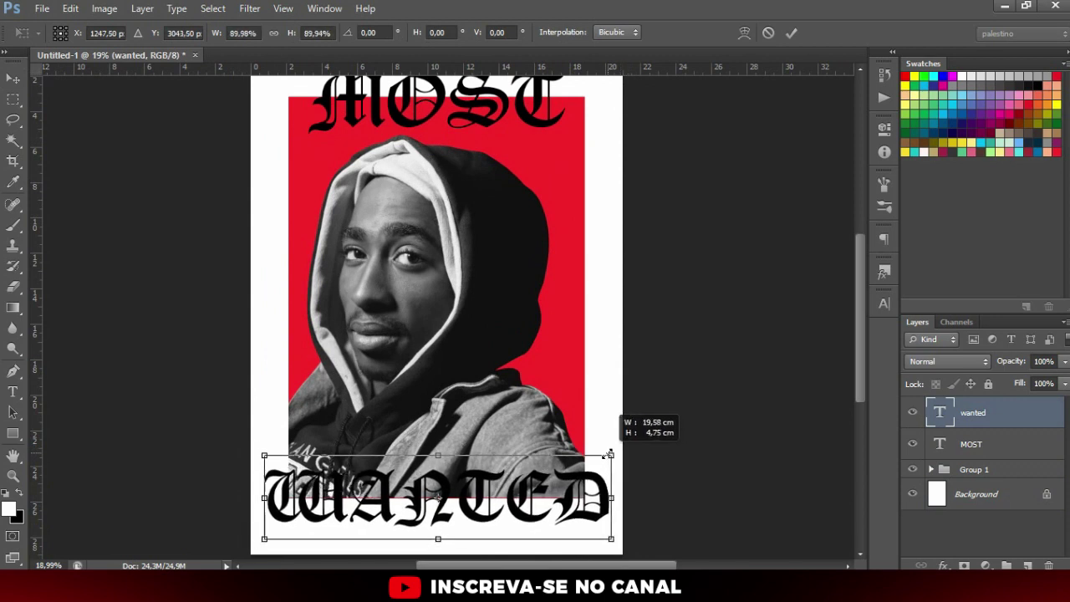
{"action": "scroll", "coordinate": [443, 120], "scroll_direction": "down", "scroll_amount": 3}
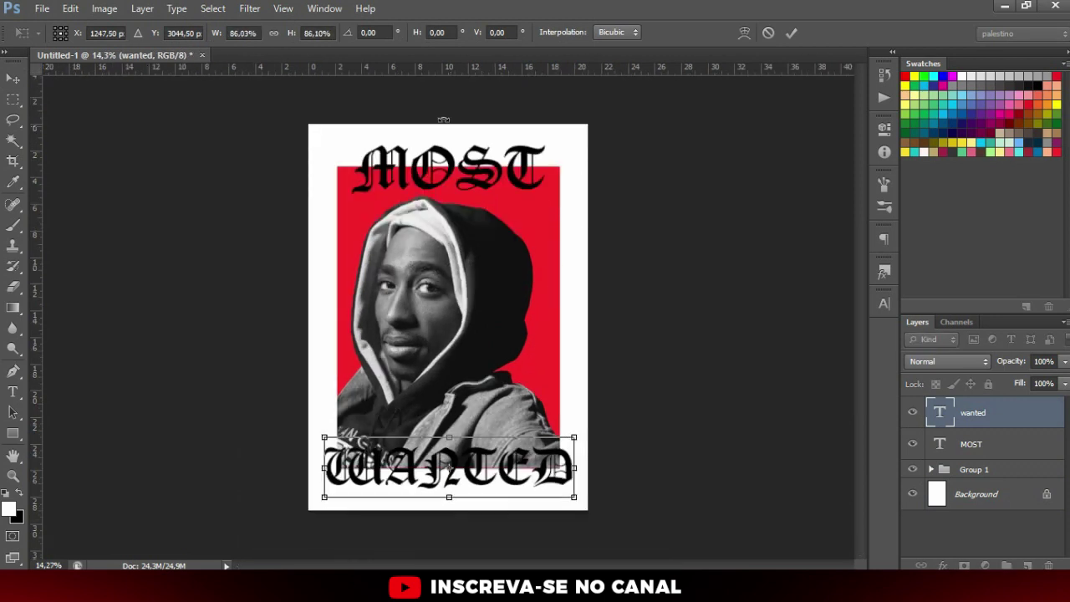
{"action": "key", "text": "Return"}
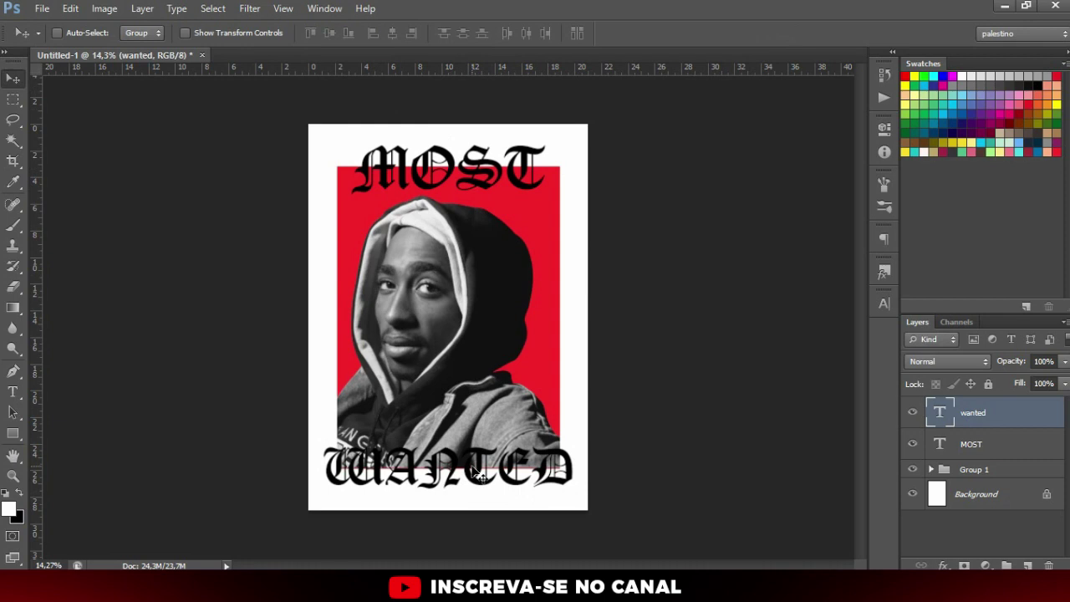
{"action": "scroll", "coordinate": [472, 388], "scroll_direction": "up", "scroll_amount": 1}
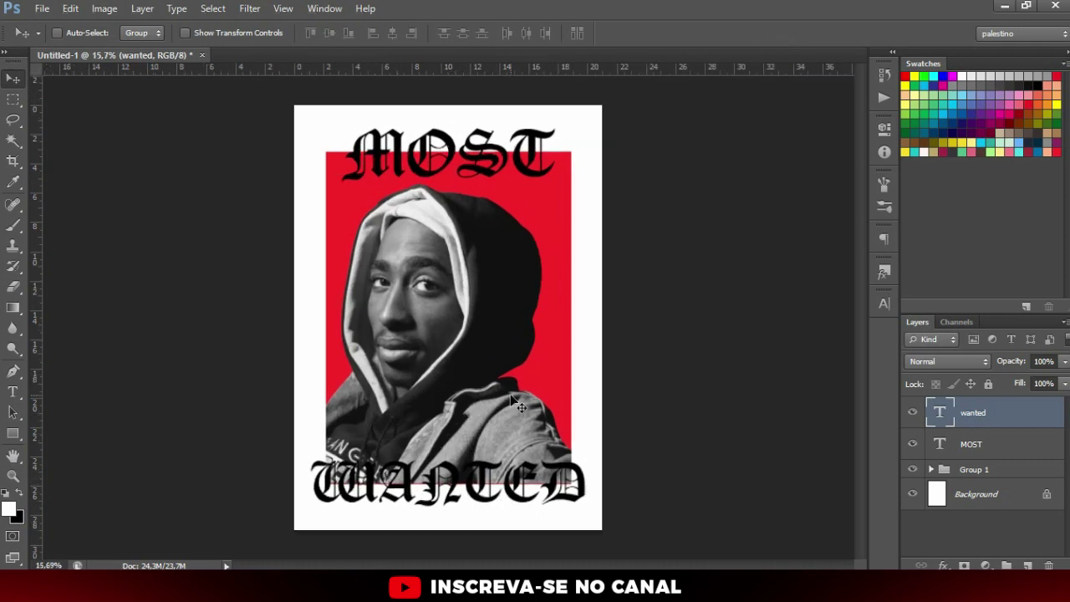
{"action": "left_click", "coordinate": [568, 427], "text": "ctrl"}
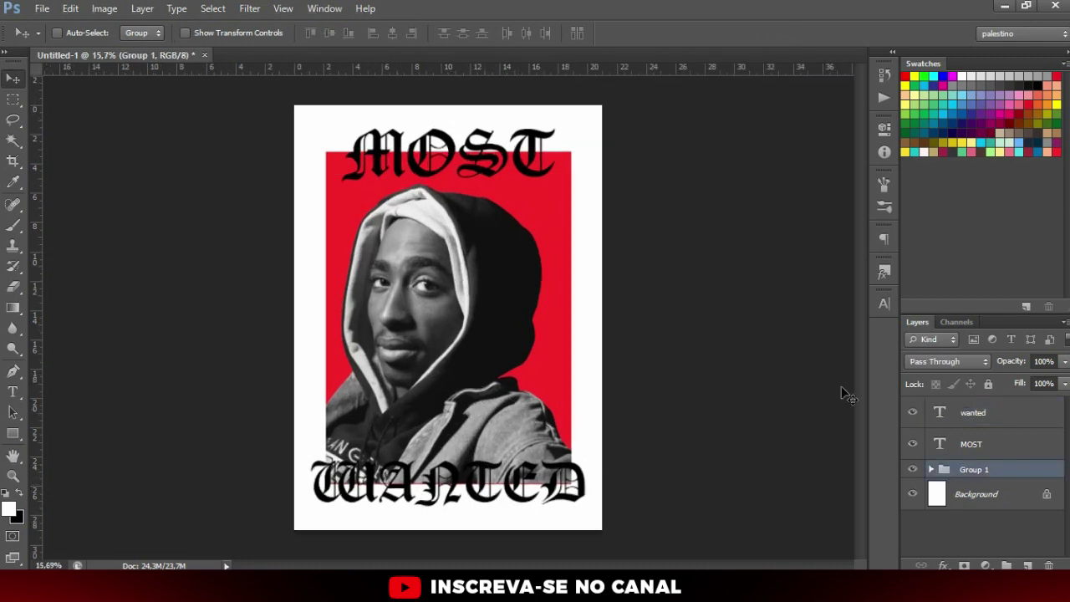
- Free-transform the red-backed portrait group smaller, to roughly 87%, and commit it
{"action": "key", "text": "ctrl+t"}
{"action": "left_click_drag", "start_coordinate": [576, 148], "coordinate": [555, 158]}
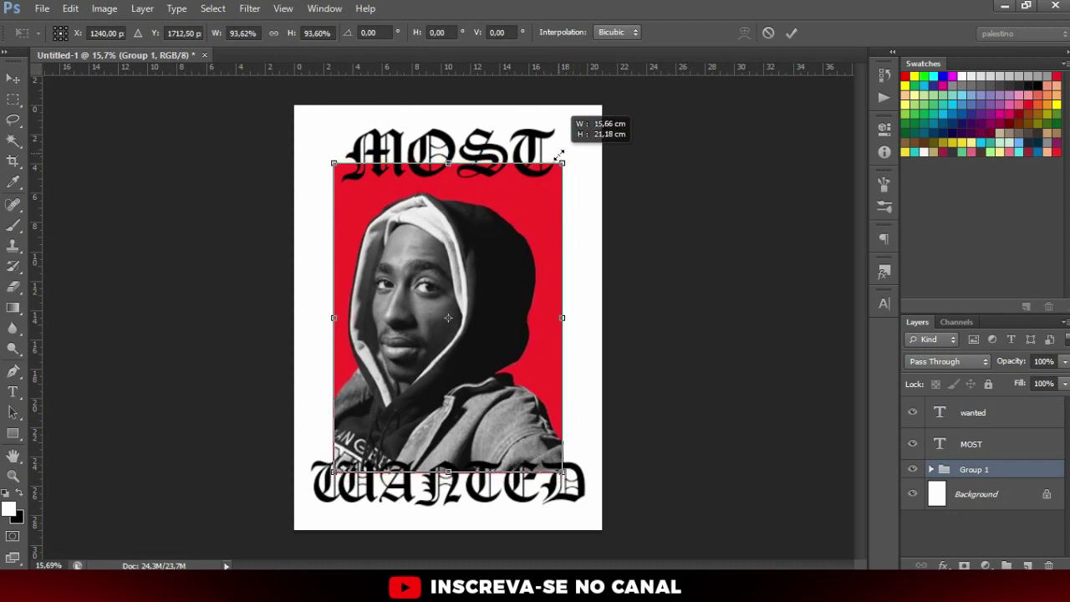
{"action": "left_click_drag", "start_coordinate": [555, 157], "coordinate": [542, 177]}
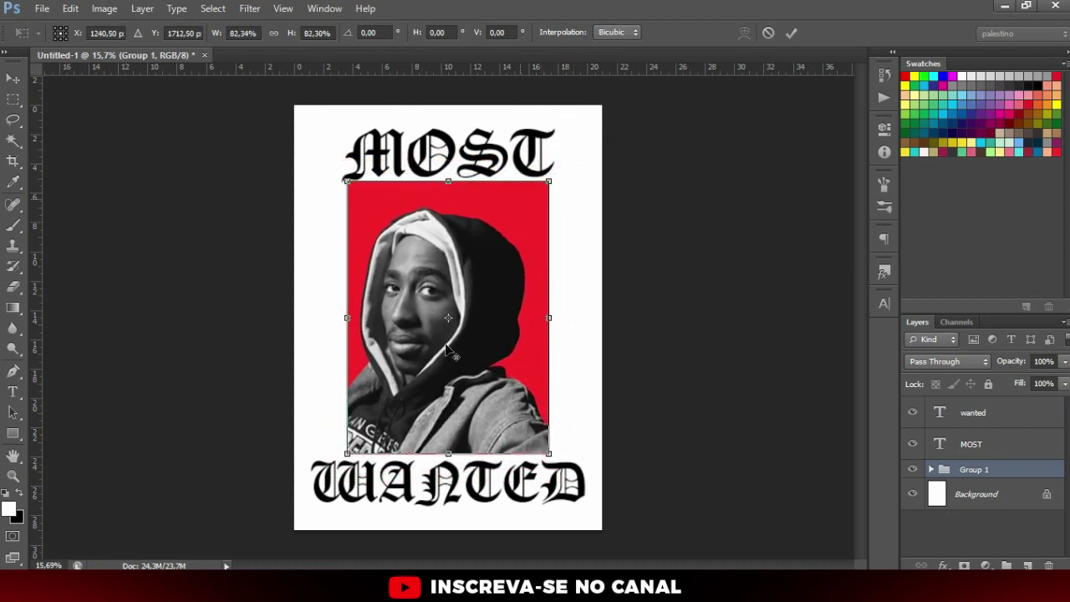
{"action": "key", "text": "Return"}
{"action": "left_click", "coordinate": [455, 146], "text": "ctrl"}
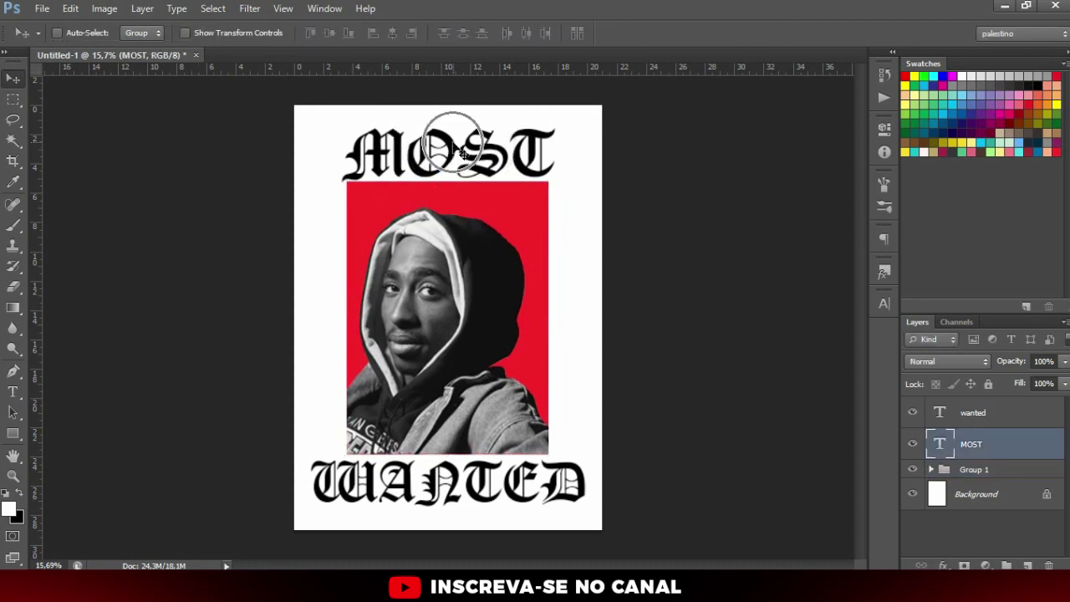
- Nudge WANTED slightly lower and MOST slightly higher, away from the photo
{"action": "left_click", "coordinate": [490, 493], "text": "ctrl"}
{"action": "left_click_drag", "start_coordinate": [483, 471], "coordinate": [482, 479]}
{"action": "scroll", "coordinate": [519, 234], "scroll_direction": "down", "scroll_amount": 1}
{"action": "scroll", "coordinate": [466, 207], "scroll_direction": "up", "scroll_amount": 2}
{"action": "scroll", "coordinate": [465, 189], "scroll_direction": "up", "scroll_amount": 2}
{"action": "left_click", "coordinate": [465, 189], "text": "ctrl"}
{"action": "left_click_drag", "start_coordinate": [471, 194], "coordinate": [471, 177]}
{"action": "scroll", "coordinate": [526, 287], "scroll_direction": "down", "scroll_amount": 3}
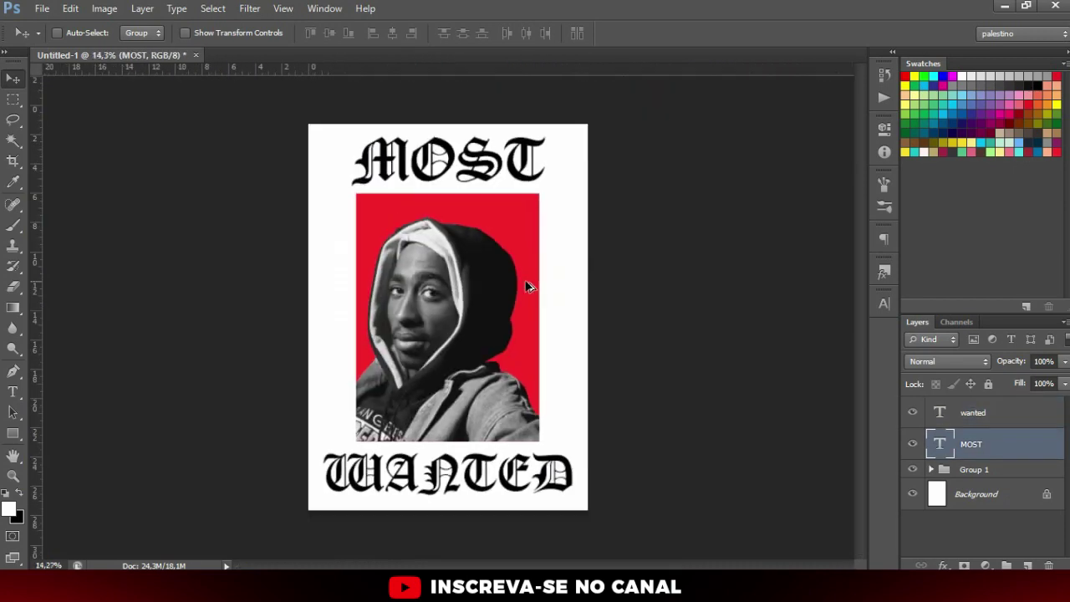
- Reduce the MOST title's font size from 140.68 pt to 121.12 pt
{"action": "key", "text": "t"}
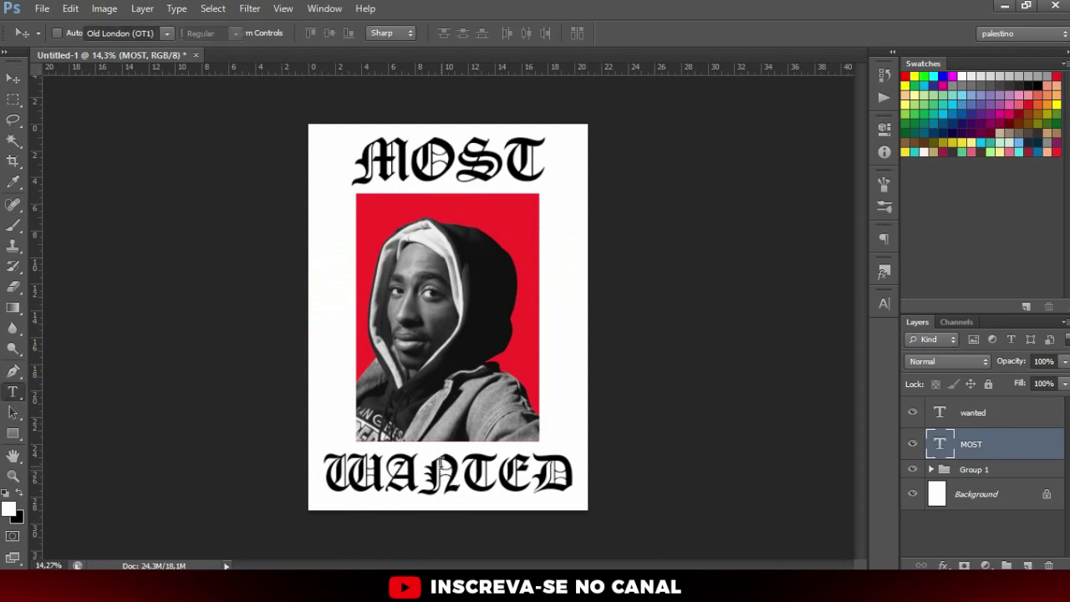
{"action": "left_click", "coordinate": [444, 468]}
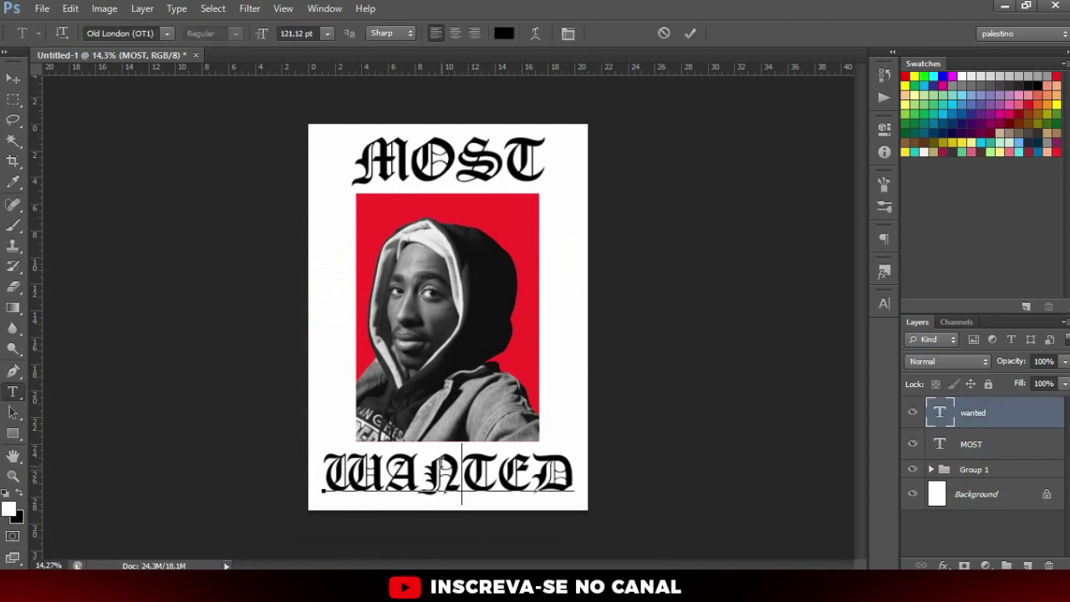
{"action": "left_click", "coordinate": [305, 34]}
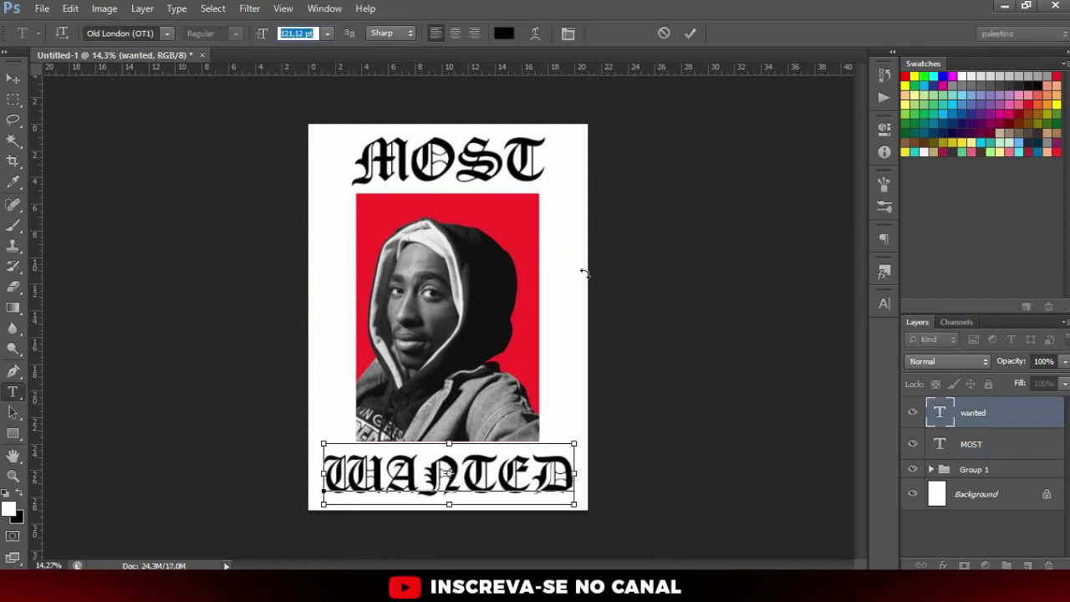
{"action": "left_click", "coordinate": [943, 446]}
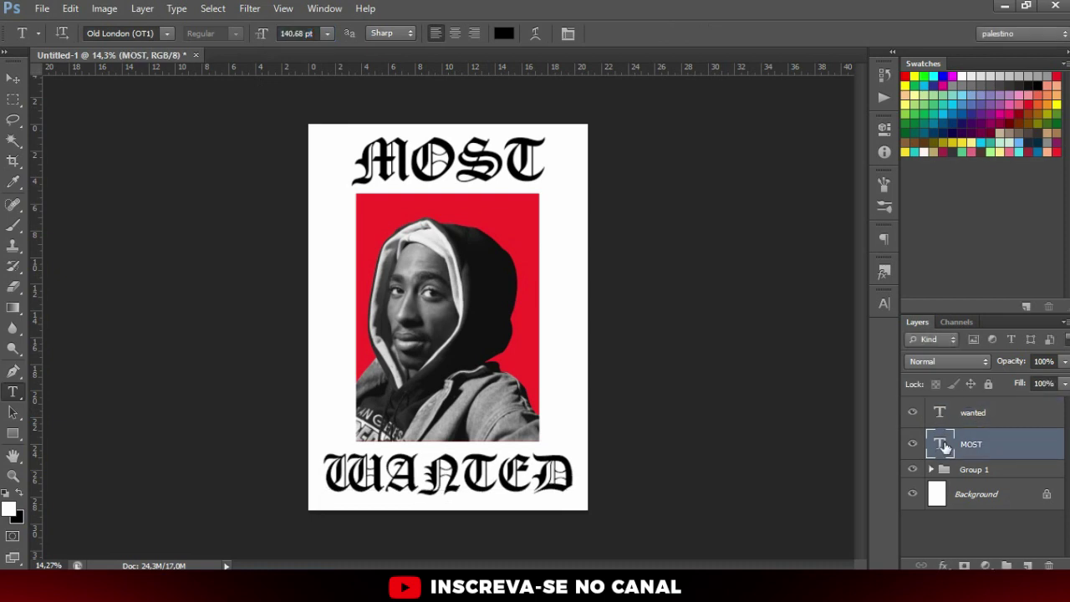
{"action": "double_click", "coordinate": [940, 447]}
{"action": "left_click_drag", "start_coordinate": [317, 34], "coordinate": [190, 39]}
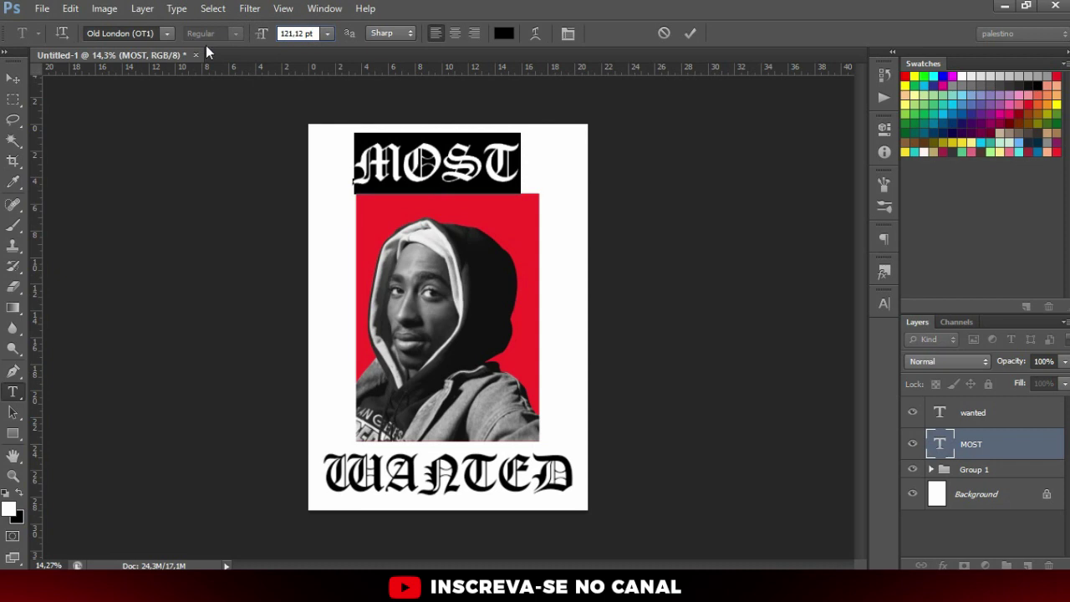
{"action": "left_click", "coordinate": [975, 451]}
{"action": "left_click", "coordinate": [999, 494], "text": "ctrl"}
{"action": "key", "text": "v"}
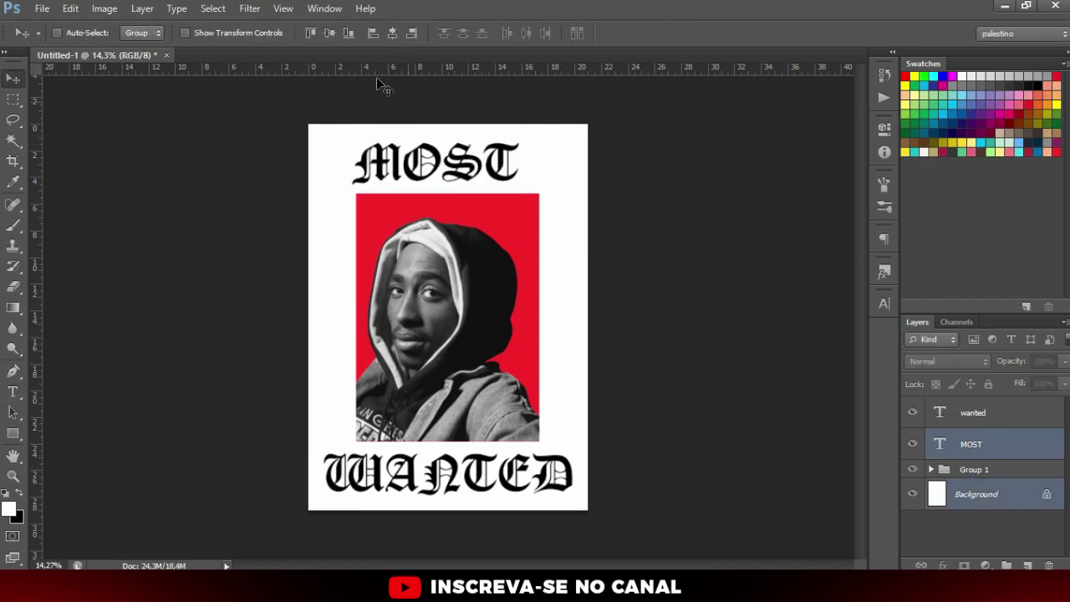
- Align MOST to the horizontal centre with the Background, then fit the whole poster in view
{"action": "left_click", "coordinate": [399, 32]}
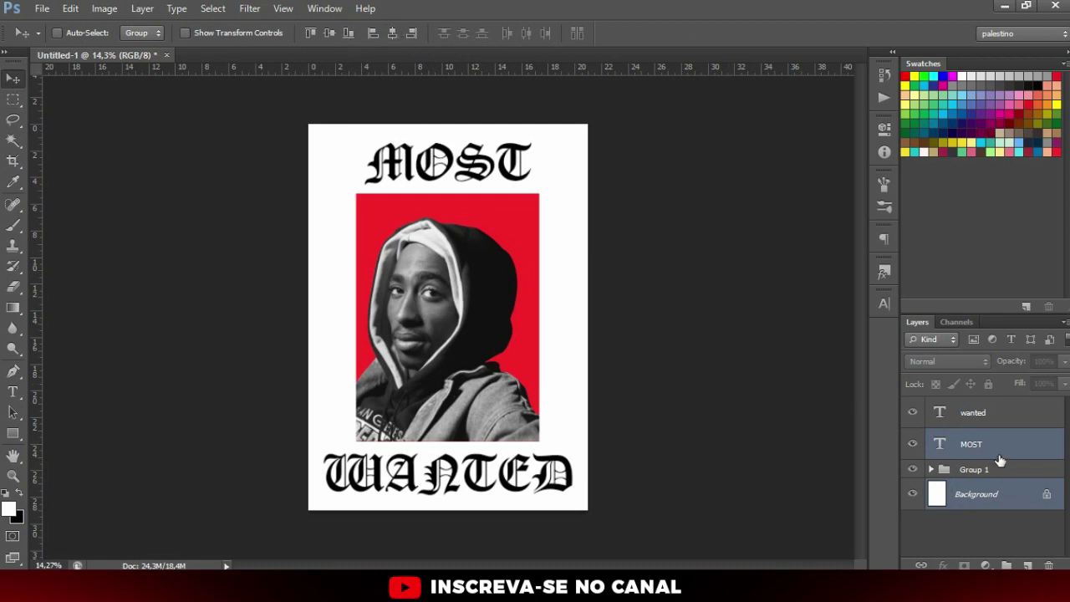
{"action": "left_click", "coordinate": [991, 445]}
{"action": "scroll", "coordinate": [511, 248], "scroll_direction": "down", "scroll_amount": 3}
{"action": "key", "text": "ctrl+0"}
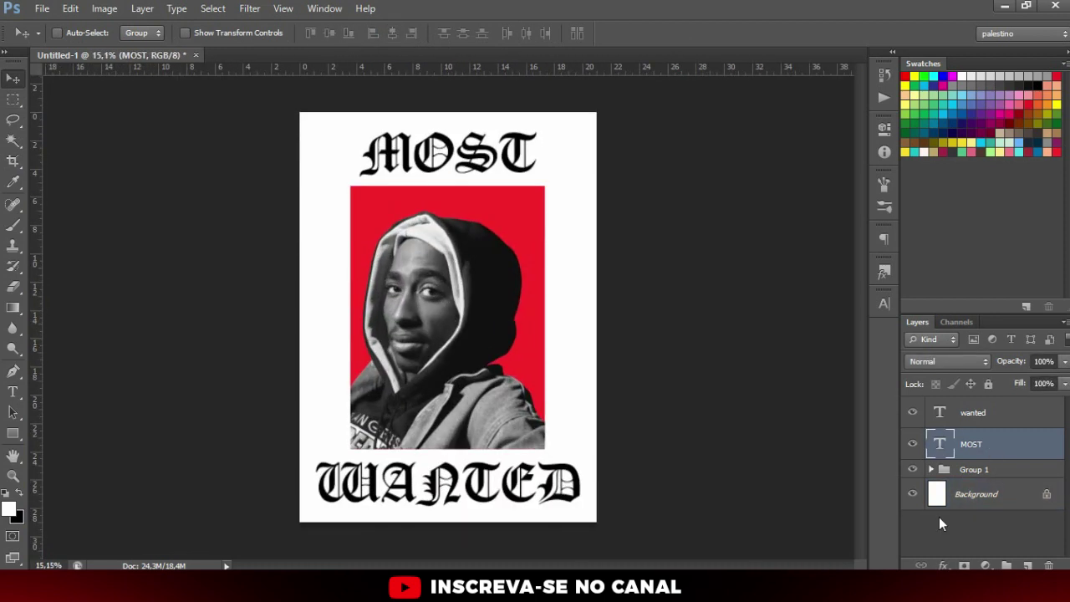
- Hide and re-show the white background layer to check the poster layout
{"action": "left_click", "coordinate": [912, 494]}
{"action": "scroll", "coordinate": [451, 250], "scroll_direction": "down", "scroll_amount": 2}
{"action": "scroll", "coordinate": [452, 251], "scroll_direction": "up", "scroll_amount": 4}
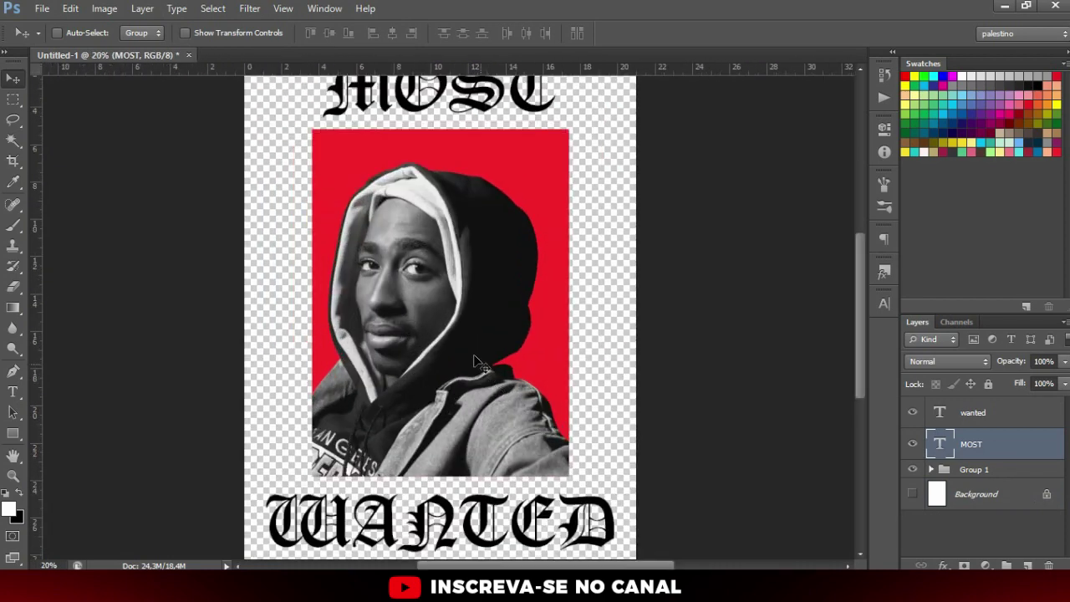
{"action": "scroll", "coordinate": [484, 361], "scroll_direction": "down", "scroll_amount": 3}
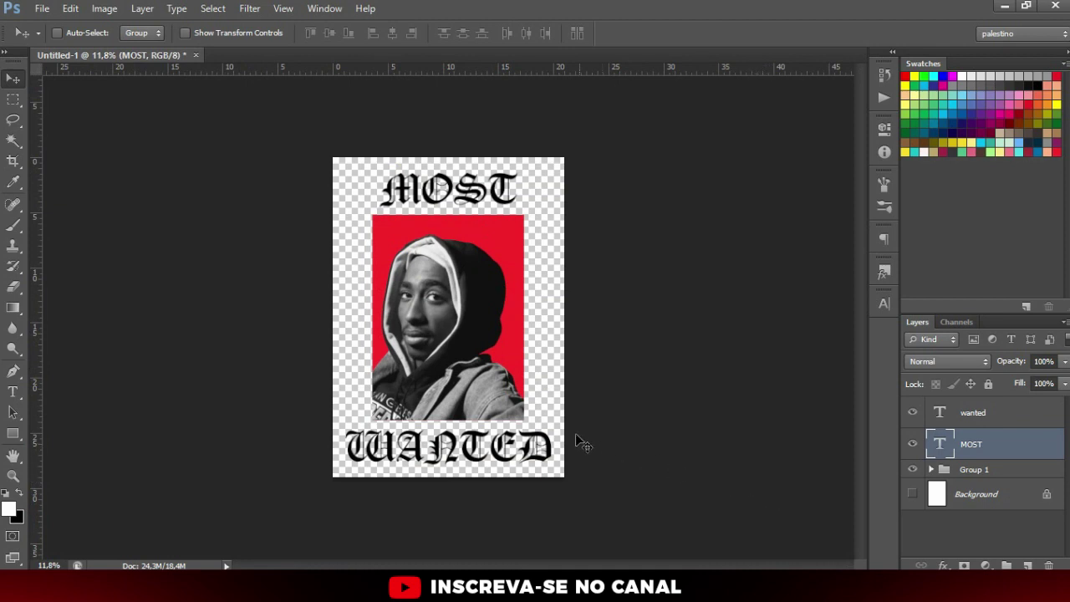
{"action": "scroll", "coordinate": [449, 335], "scroll_direction": "up", "scroll_amount": 2}
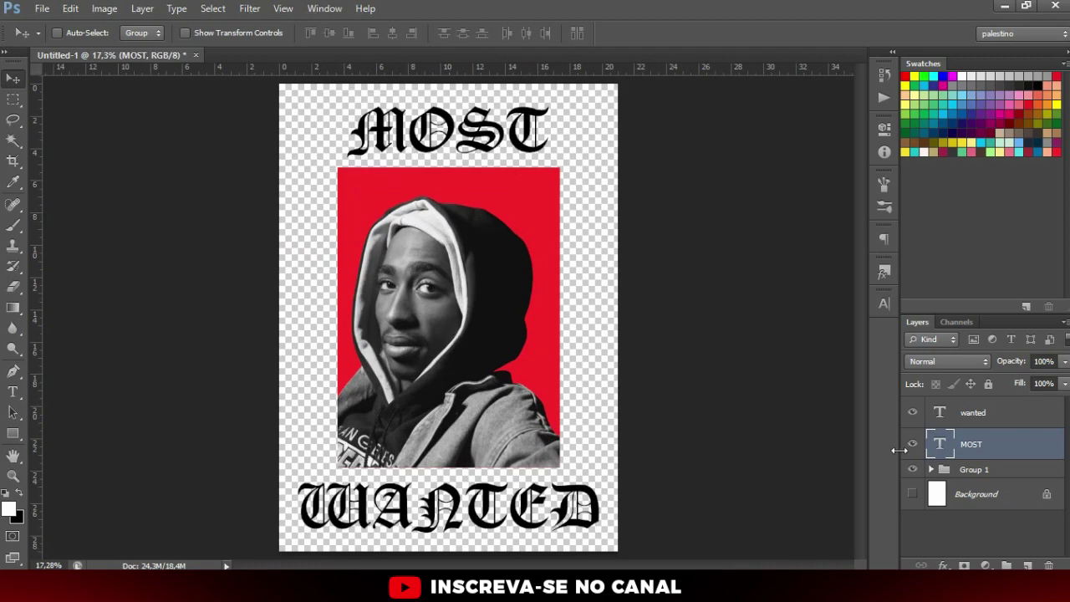
{"action": "left_click", "coordinate": [912, 495]}
{"action": "scroll", "coordinate": [519, 337], "scroll_direction": "down", "scroll_amount": 1}
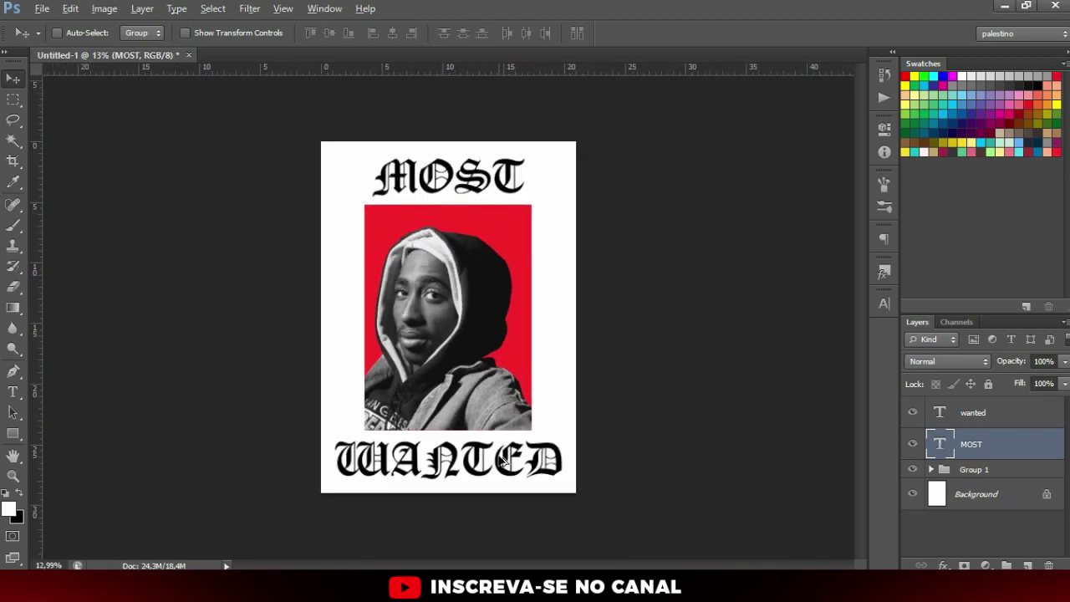
{"action": "scroll", "coordinate": [535, 351], "scroll_direction": "up", "scroll_amount": 2}
{"action": "scroll", "coordinate": [573, 389], "scroll_direction": "down", "scroll_amount": 2}
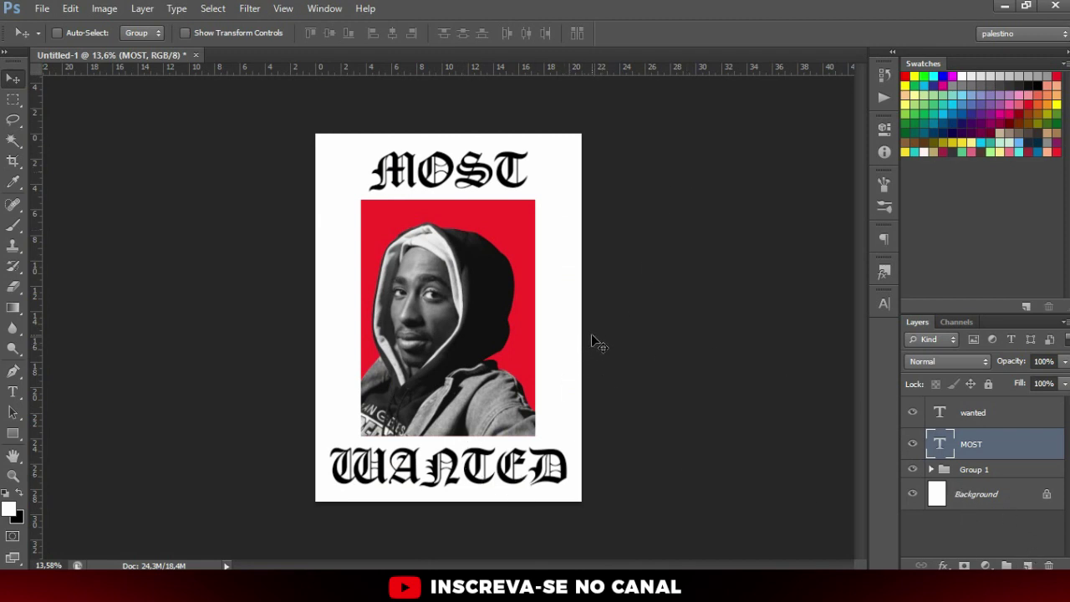
{"action": "scroll", "coordinate": [509, 301], "scroll_direction": "up", "scroll_amount": 1}
{"action": "scroll", "coordinate": [518, 313], "scroll_direction": "up", "scroll_amount": 1}
{"action": "scroll", "coordinate": [535, 335], "scroll_direction": "down", "scroll_amount": 1}
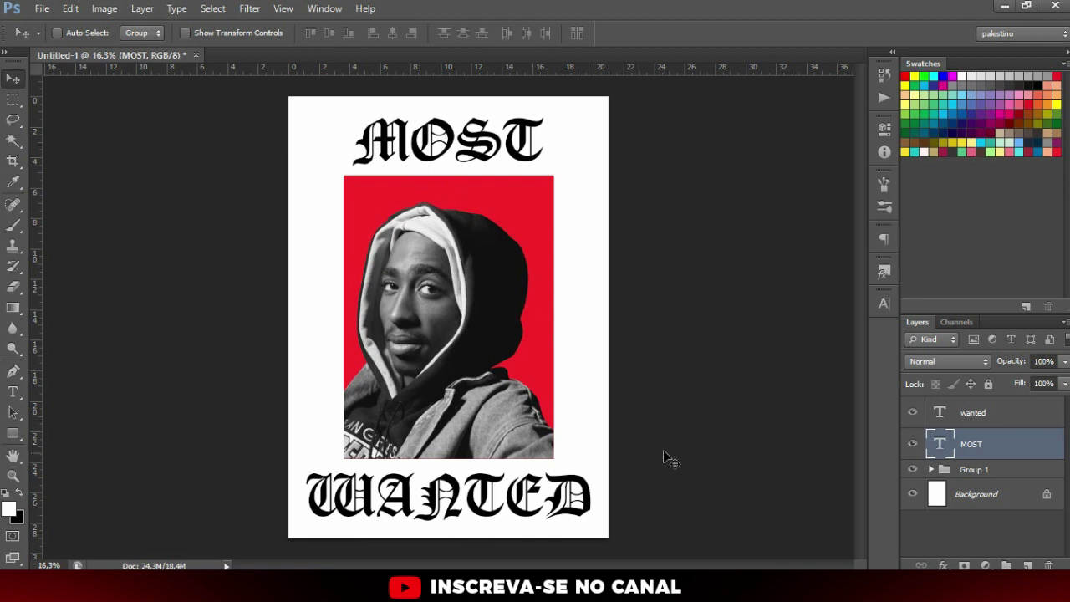
{"action": "scroll", "coordinate": [438, 250], "scroll_direction": "up", "scroll_amount": 1}
{"action": "scroll", "coordinate": [302, 300], "scroll_direction": "up", "scroll_amount": 1}
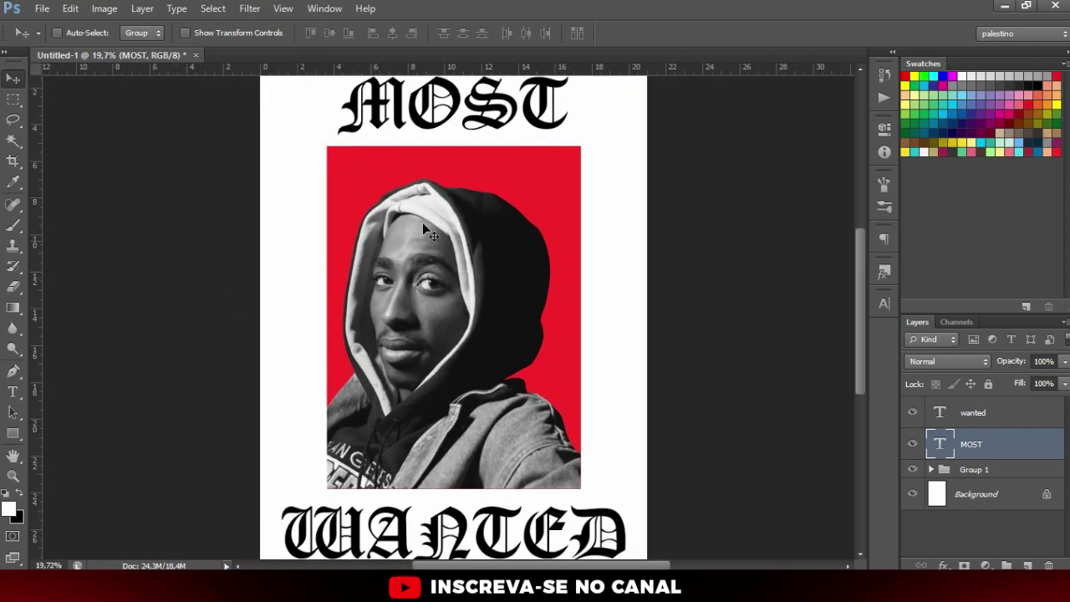
{"action": "scroll", "coordinate": [415, 307], "scroll_direction": "up", "scroll_amount": 1}
{"action": "scroll", "coordinate": [406, 294], "scroll_direction": "up", "scroll_amount": 1}
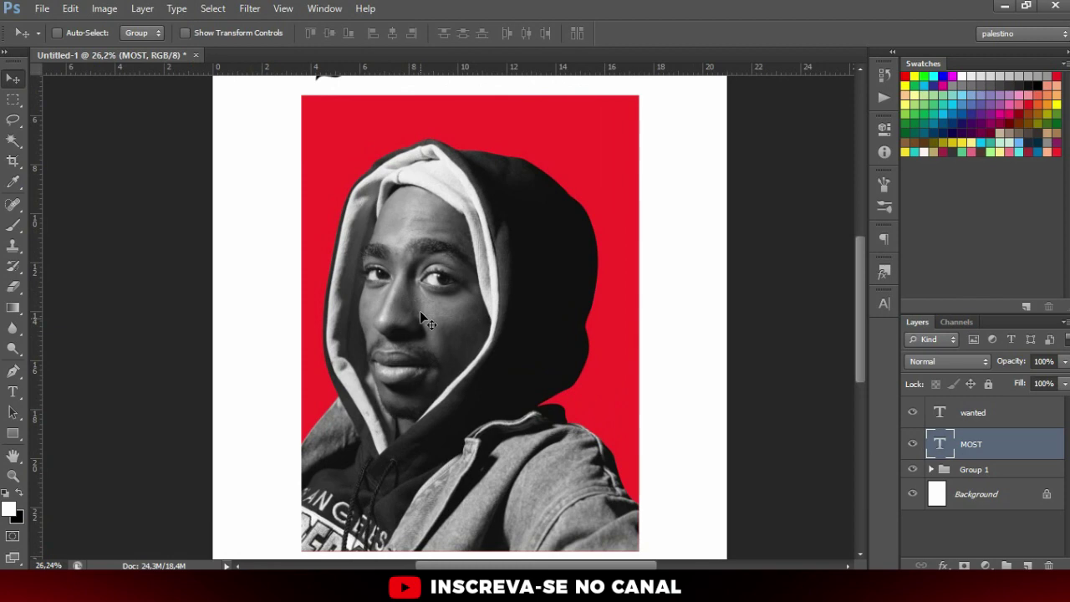
{"action": "scroll", "coordinate": [422, 337], "scroll_direction": "down", "scroll_amount": 2}
{"action": "left_click", "coordinate": [974, 469]}
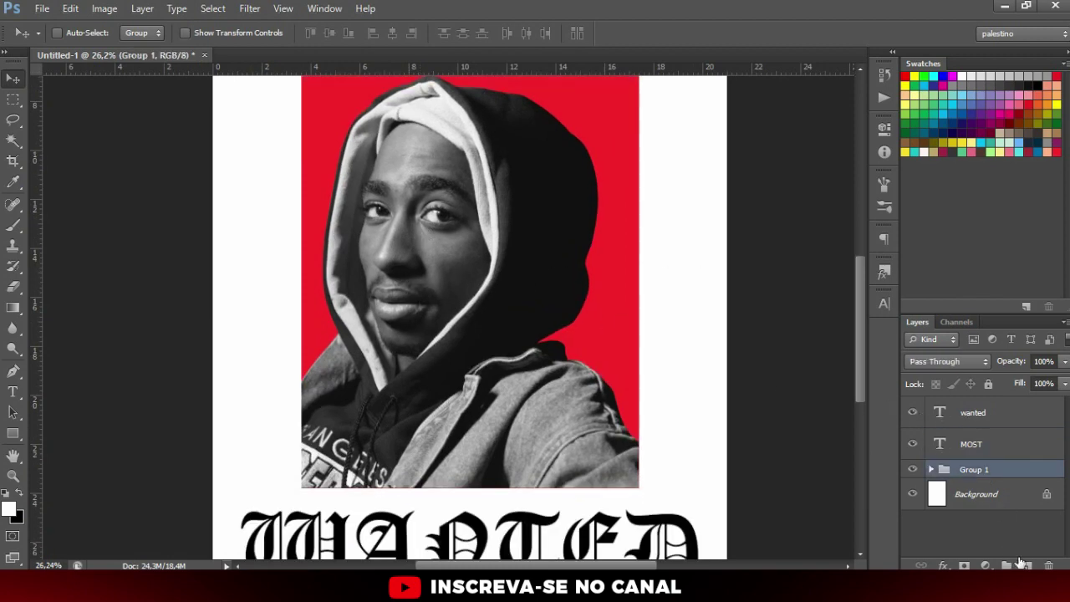
- Add a new layer above the photo and trace the first eye with the Pen tool
{"action": "left_click", "coordinate": [1027, 565]}
{"action": "key", "text": "p"}
{"action": "scroll", "coordinate": [433, 212], "scroll_direction": "up", "scroll_amount": 3}
{"action": "scroll", "coordinate": [433, 211], "scroll_direction": "up", "scroll_amount": 3}
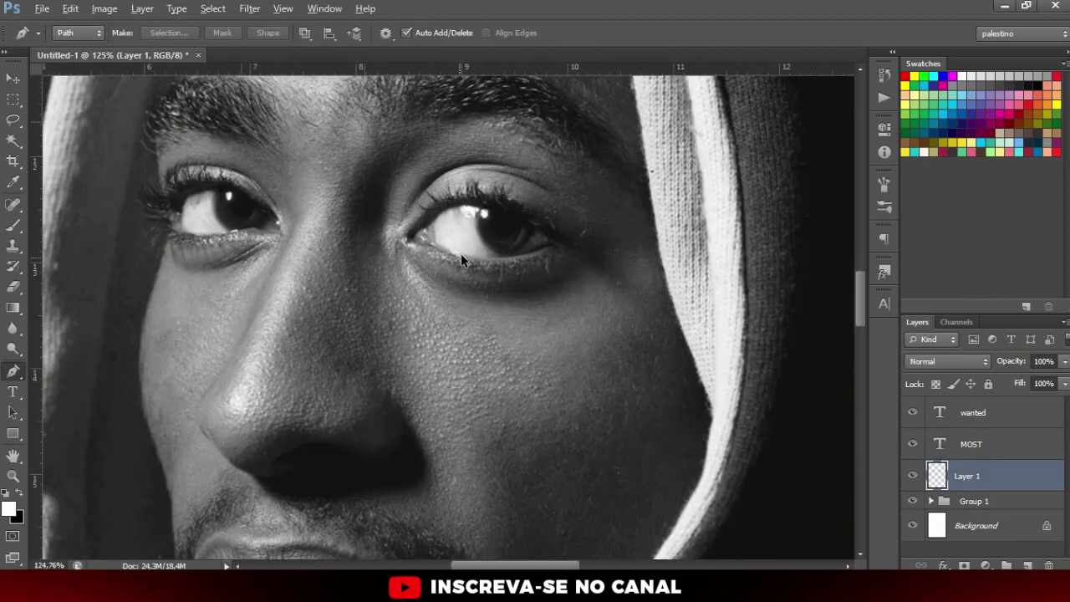
{"action": "scroll", "coordinate": [458, 251], "scroll_direction": "up", "scroll_amount": 2}
{"action": "left_click", "coordinate": [426, 194]}
{"action": "scroll", "coordinate": [401, 215], "scroll_direction": "up", "scroll_amount": 1}
{"action": "left_click_drag", "start_coordinate": [400, 209], "coordinate": [386, 214]}
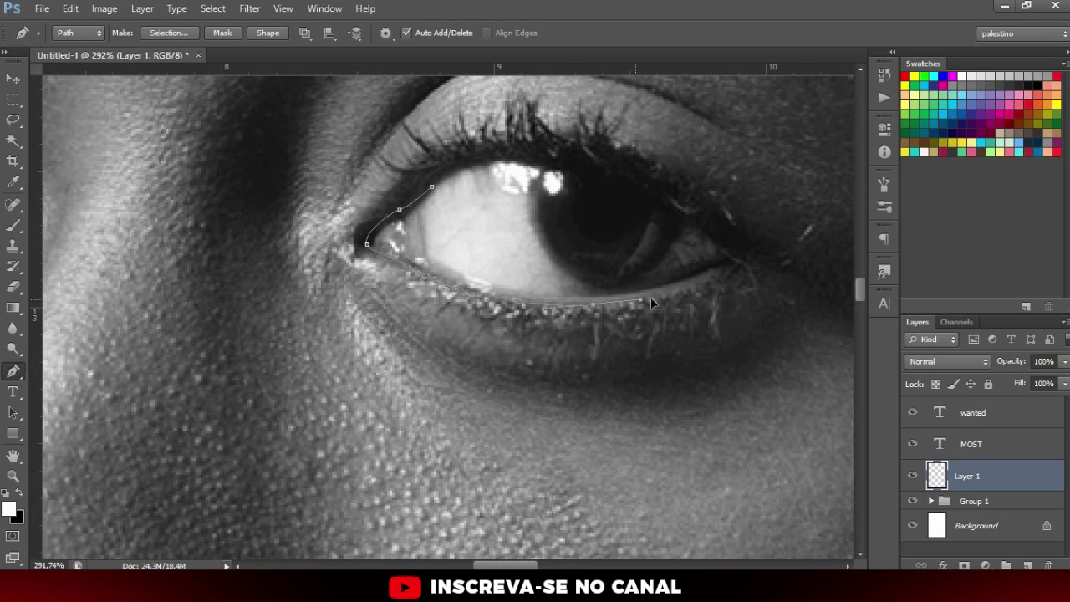
{"action": "left_click", "coordinate": [743, 260]}
{"action": "left_click_drag", "start_coordinate": [558, 166], "coordinate": [660, 178]}
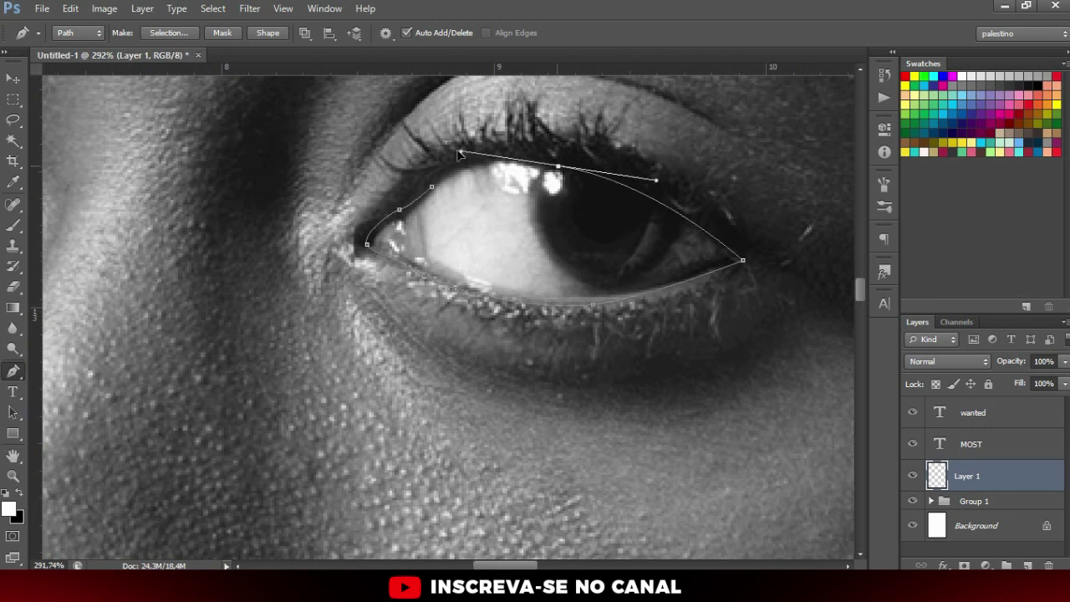
{"action": "left_click", "coordinate": [432, 187]}
- Trace a closed path around the second eye along its lids
{"action": "scroll", "coordinate": [447, 235], "scroll_direction": "down", "scroll_amount": 3}
{"action": "scroll", "coordinate": [446, 235], "scroll_direction": "down", "scroll_amount": 2}
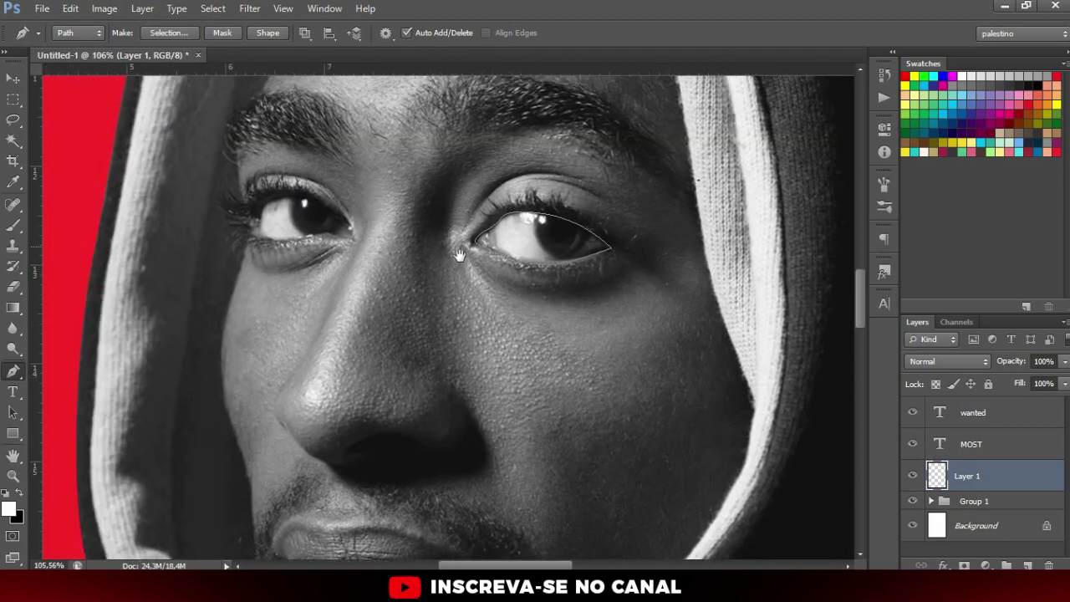
{"action": "scroll", "coordinate": [440, 253], "scroll_direction": "up", "scroll_amount": 2}
{"action": "scroll", "coordinate": [441, 253], "scroll_direction": "up", "scroll_amount": 2}
{"action": "left_click", "coordinate": [452, 242]}
{"action": "left_click", "coordinate": [405, 233]}
{"action": "left_click", "coordinate": [256, 219]}
{"action": "left_click", "coordinate": [284, 163]}
{"action": "left_click", "coordinate": [319, 155]}
{"action": "left_click", "coordinate": [381, 164]}
{"action": "left_click", "coordinate": [408, 180]}
{"action": "left_click", "coordinate": [440, 203]}
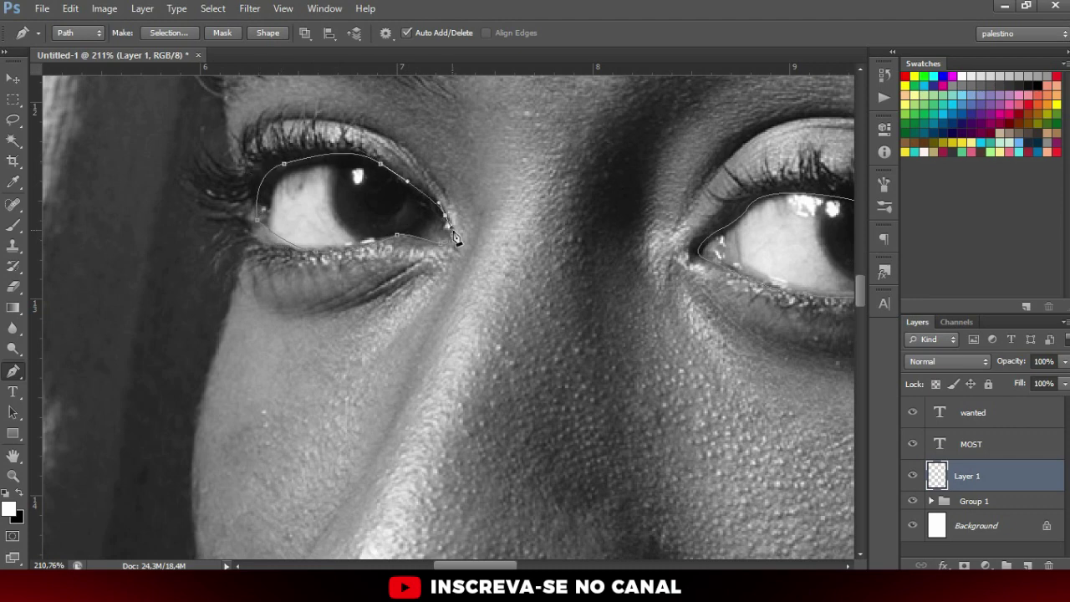
{"action": "left_click", "coordinate": [452, 241]}
- Turn both eye paths into a selection and fill it with the poster's sampled red
{"action": "scroll", "coordinate": [453, 242], "scroll_direction": "down", "scroll_amount": 6}
{"action": "key", "text": "ctrl+Return"}
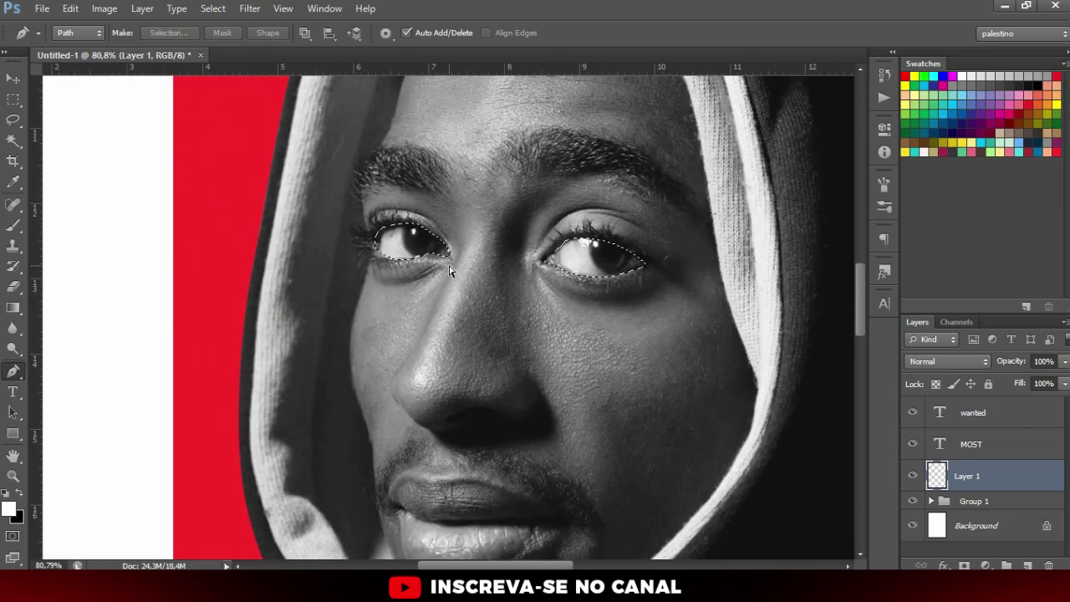
{"action": "key", "text": "i"}
{"action": "left_click", "coordinate": [226, 197]}
{"action": "key", "text": "x"}
{"action": "key", "text": "ctrl+BackSpace"}
{"action": "key", "text": "ctrl+d"}
{"action": "key", "text": "v"}
- Select the poster layers from the portrait group up to the wanted layer
{"action": "scroll", "coordinate": [562, 337], "scroll_direction": "down", "scroll_amount": 8}
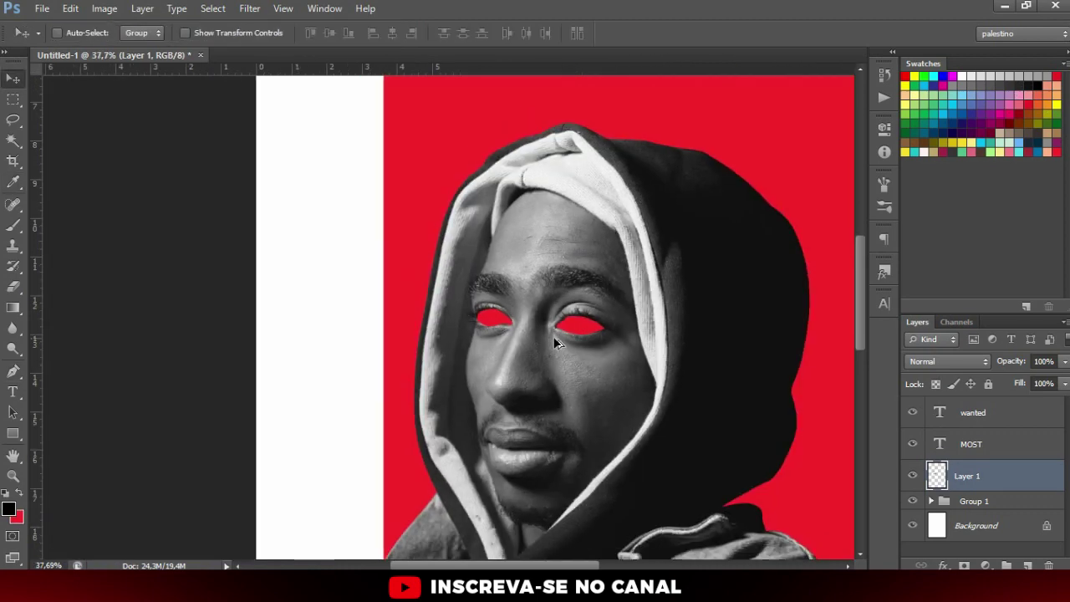
{"action": "scroll", "coordinate": [502, 452], "scroll_direction": "up", "scroll_amount": 2}
{"action": "scroll", "coordinate": [485, 418], "scroll_direction": "down", "scroll_amount": 3}
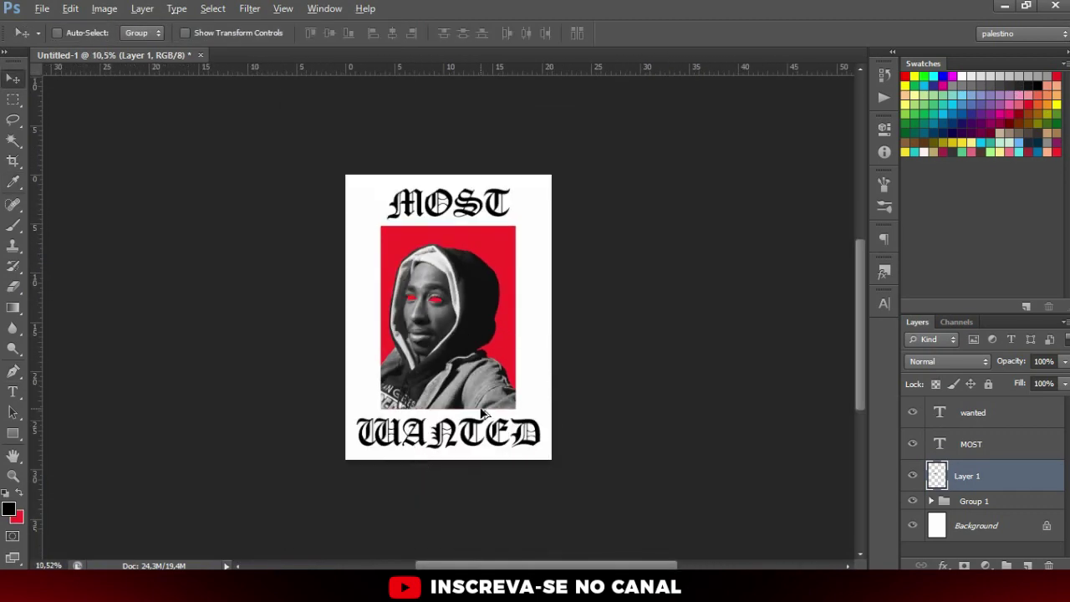
{"action": "left_click", "coordinate": [981, 502]}
{"action": "left_click", "coordinate": [976, 415], "text": "shift"}
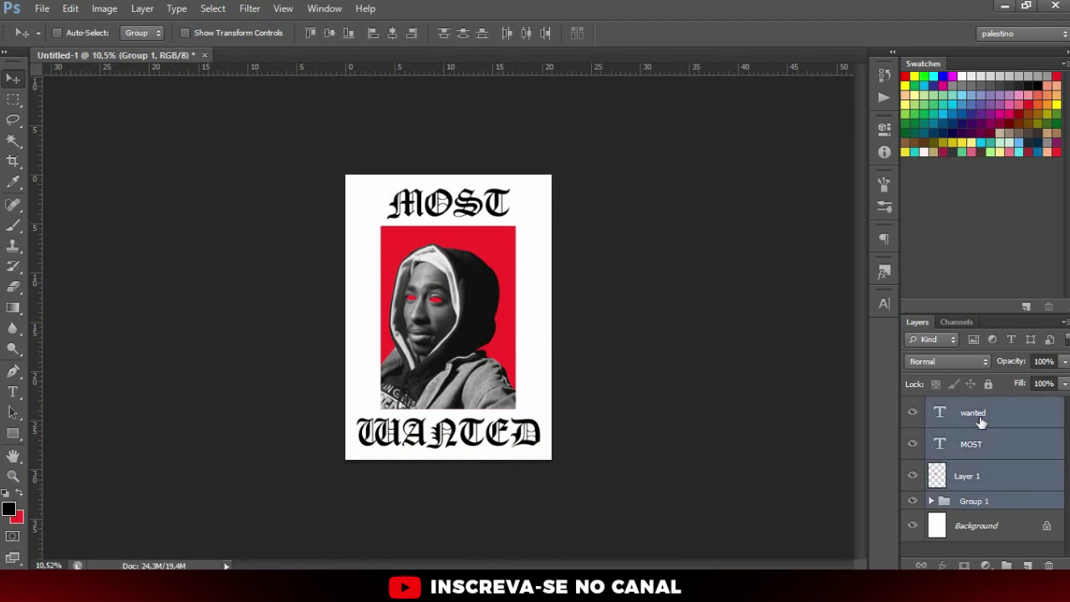
- Group all the poster layers and name the group 'estampa1'
{"action": "key", "text": "ctrl+g"}
{"action": "scroll", "coordinate": [527, 267], "scroll_direction": "up", "scroll_amount": 2}
{"action": "scroll", "coordinate": [528, 267], "scroll_direction": "up", "scroll_amount": 1}
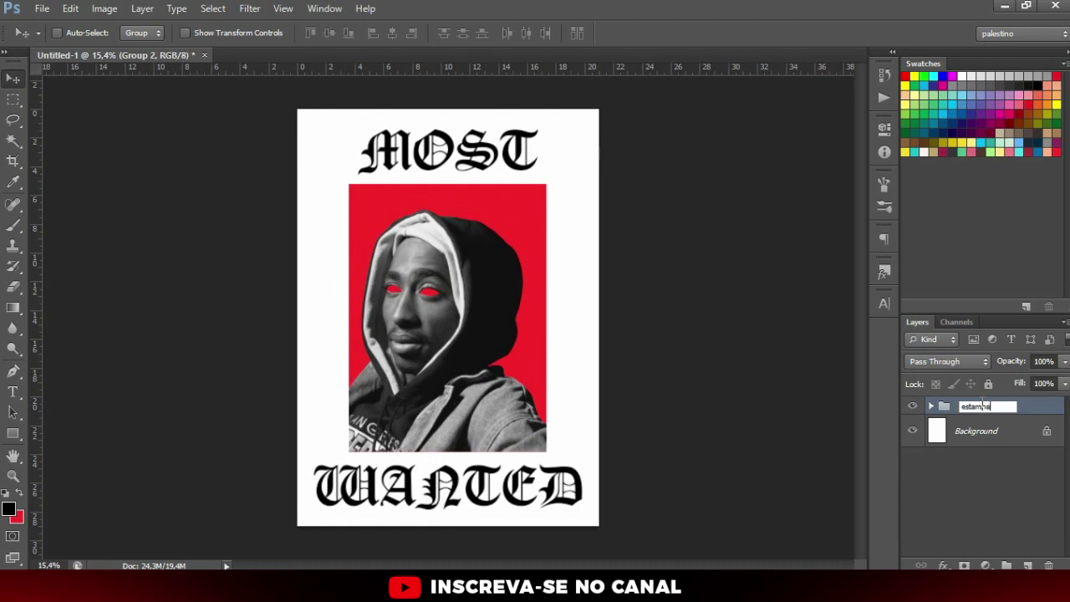
{"action": "type", "text": "1"}
{"action": "key", "text": "Return"}
- Duplicate estampa1, hide the original, and delete the red-eye layer from the copy
{"action": "key", "text": "ctrl+j"}
{"action": "left_click", "coordinate": [912, 425]}
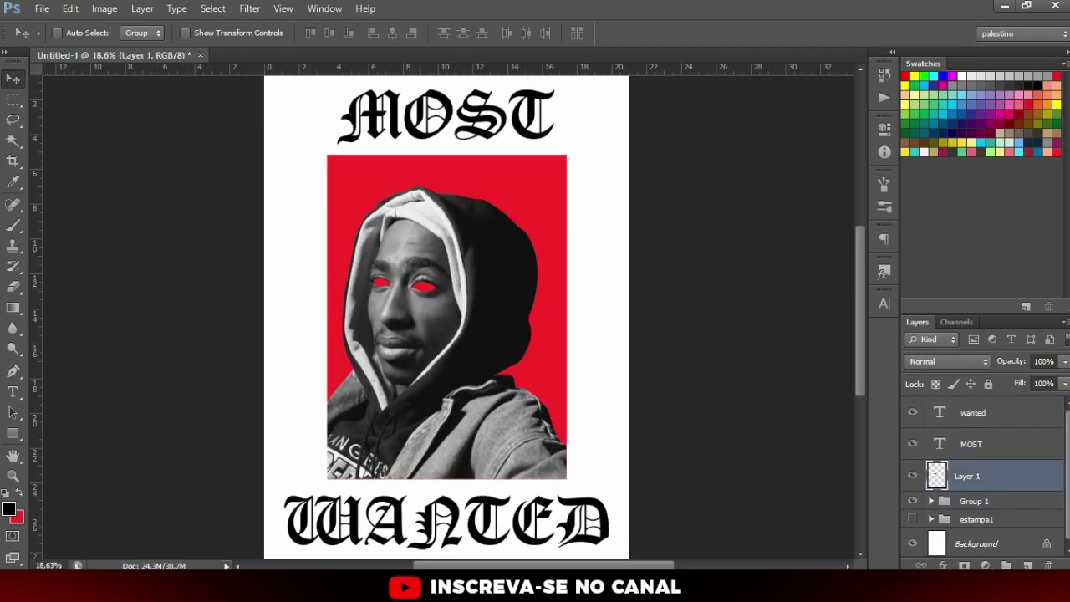
{"action": "key", "text": "Delete"}
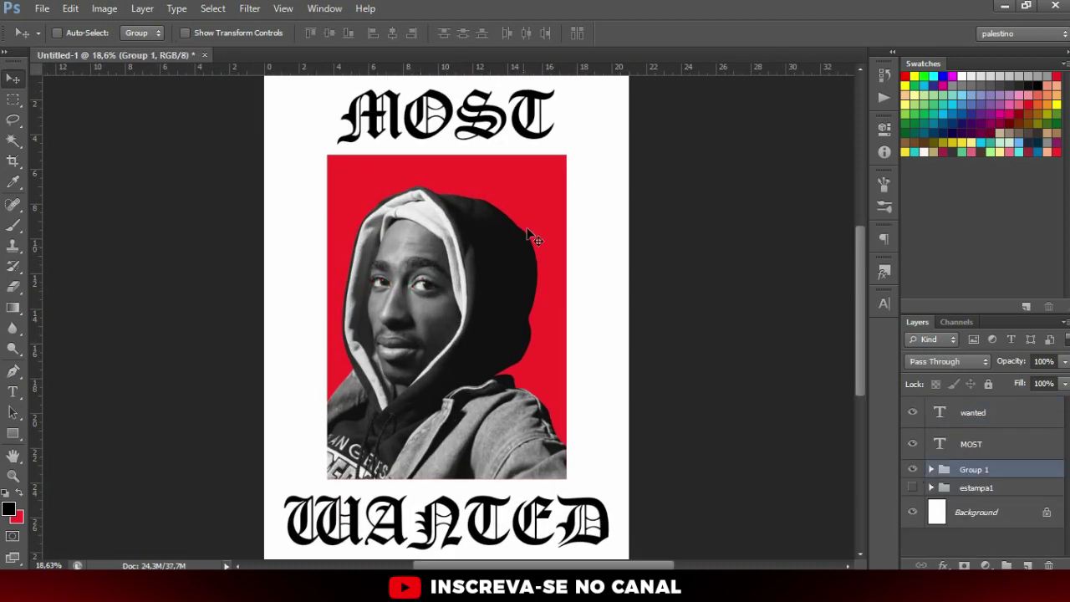
- Retype the title MOST as 'HAIL' and WANTED as 'MARY'
{"action": "scroll", "coordinate": [462, 176], "scroll_direction": "down", "scroll_amount": 2}
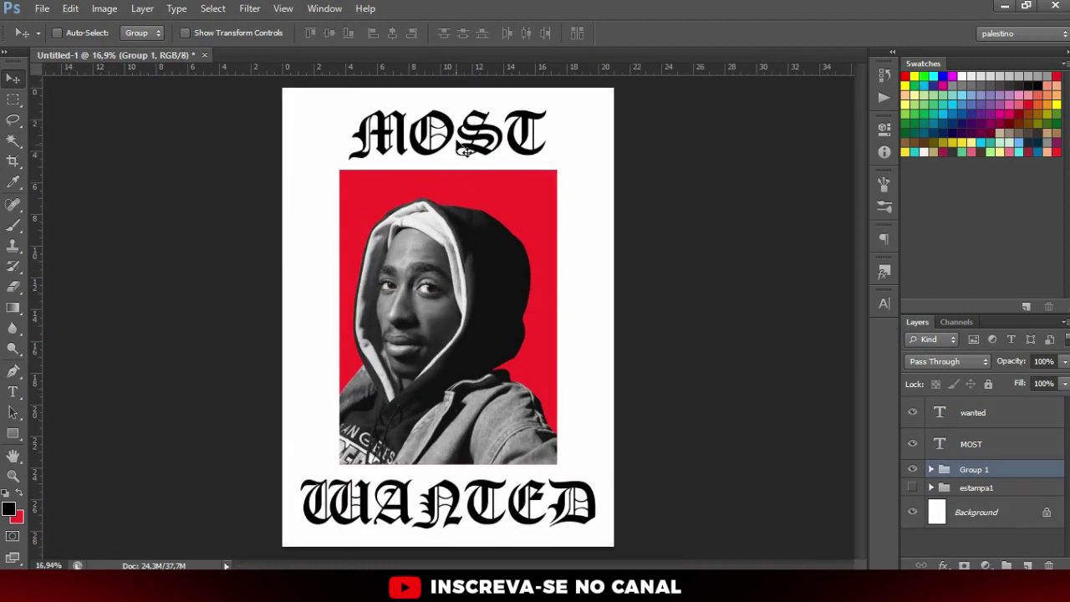
{"action": "key", "text": "t"}
{"action": "left_click", "coordinate": [456, 131]}
{"action": "key", "text": "ctrl+a"}
{"action": "type", "text": "HAIL"}
{"action": "key", "text": "ctrl+a"}
{"action": "type", "text": "H"}
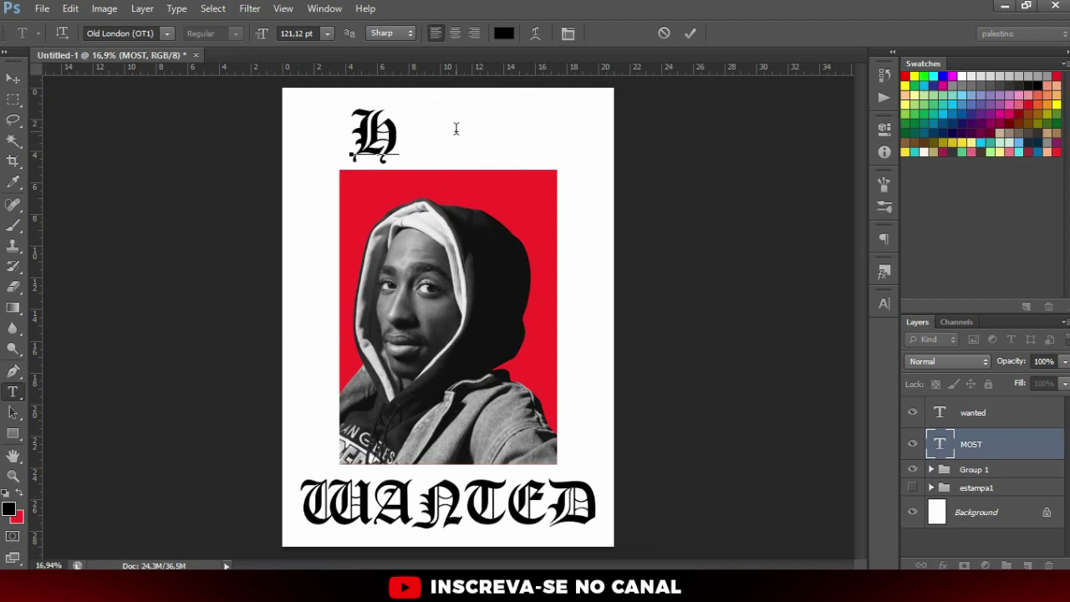
{"action": "type", "text": "H"}
{"action": "key", "text": "ctrl+a"}
{"action": "type", "text": "HAIL"}
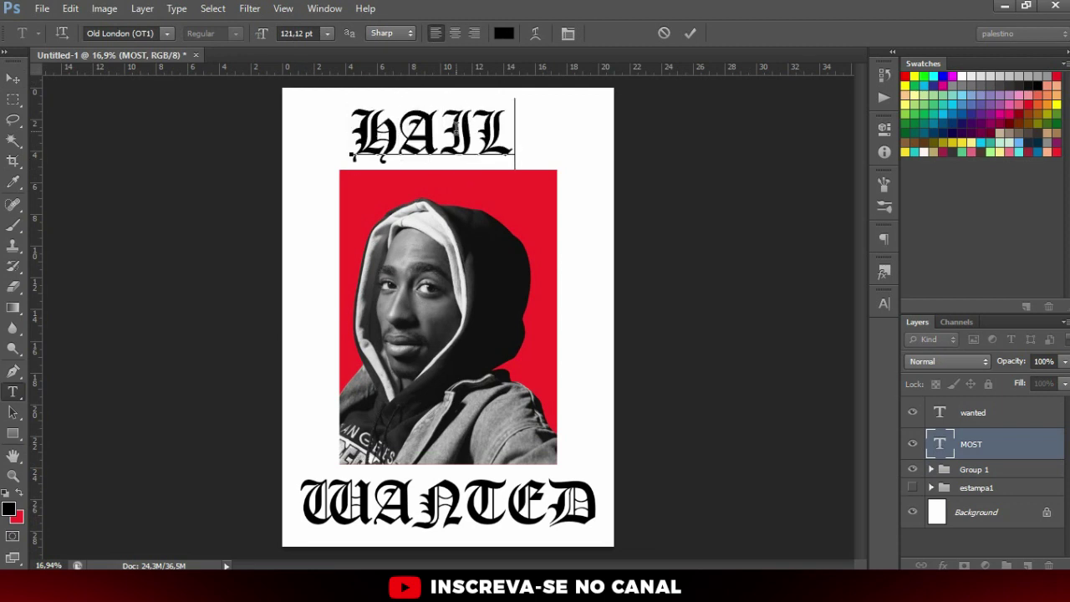
{"action": "left_click", "coordinate": [993, 443]}
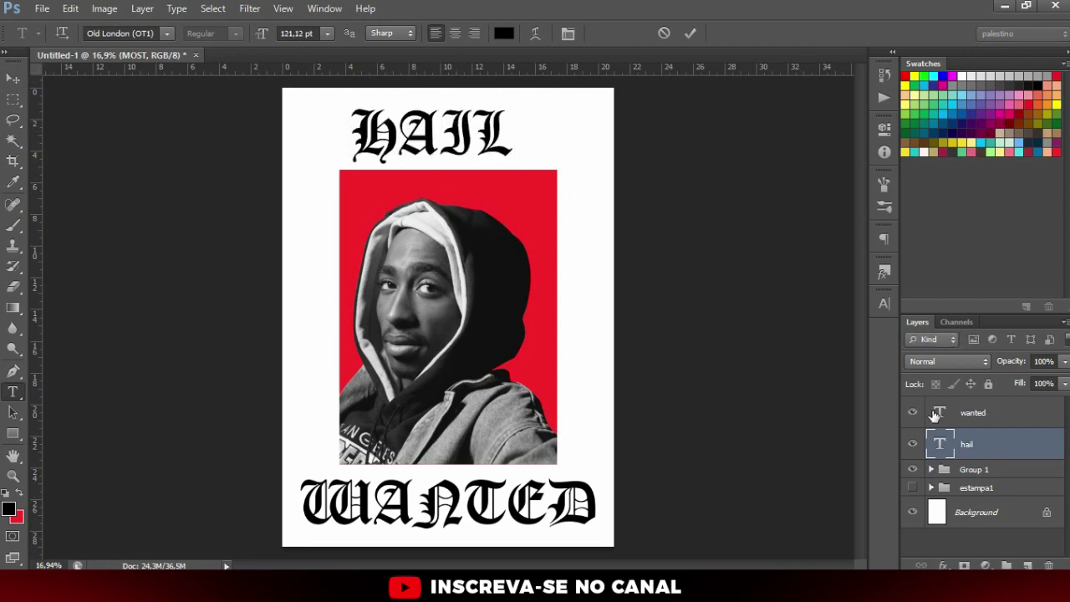
{"action": "double_click", "coordinate": [939, 418]}
{"action": "type", "text": "MARY"}
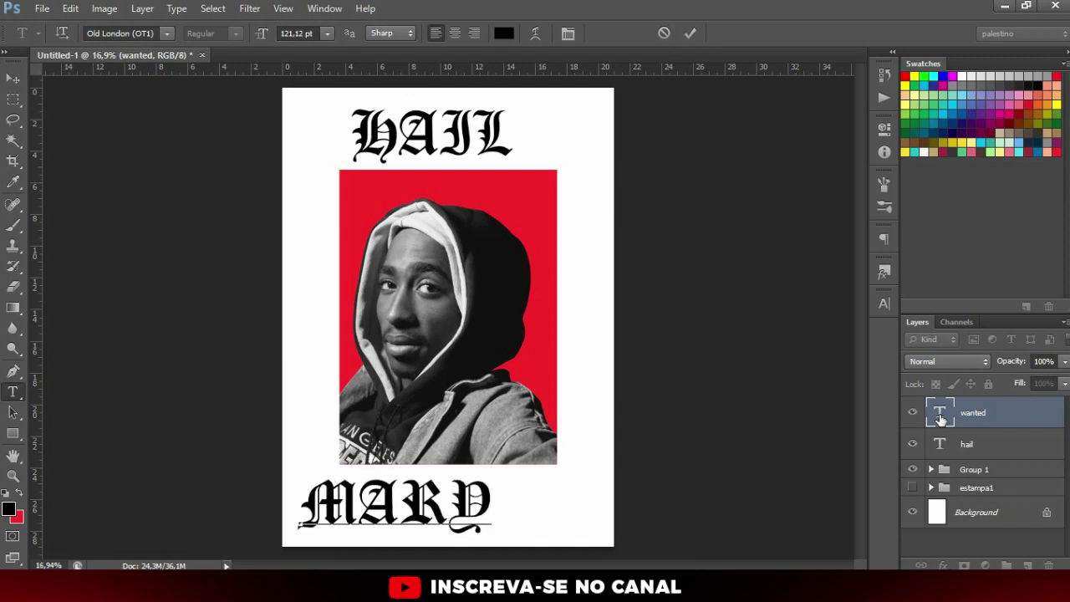
{"action": "left_click", "coordinate": [986, 448]}
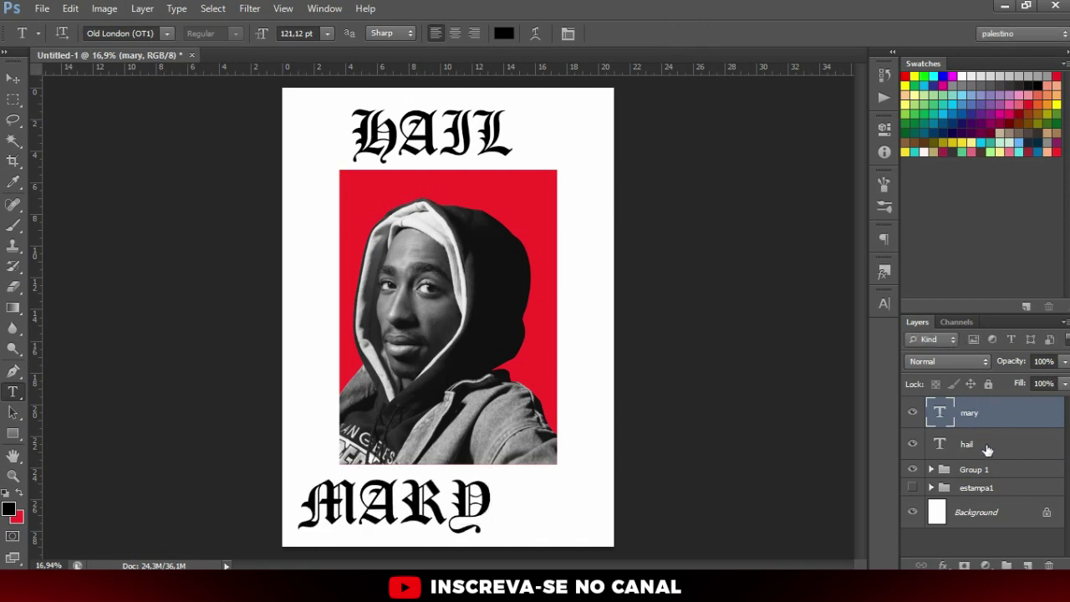
- Align the HAIL and MARY title layers to the Background's horizontal centre
{"action": "left_click", "coordinate": [970, 441]}
{"action": "left_click", "coordinate": [974, 412]}
{"action": "left_click", "coordinate": [974, 444], "text": "shift"}
{"action": "left_click", "coordinate": [977, 512], "text": "ctrl"}
{"action": "key", "text": "v"}
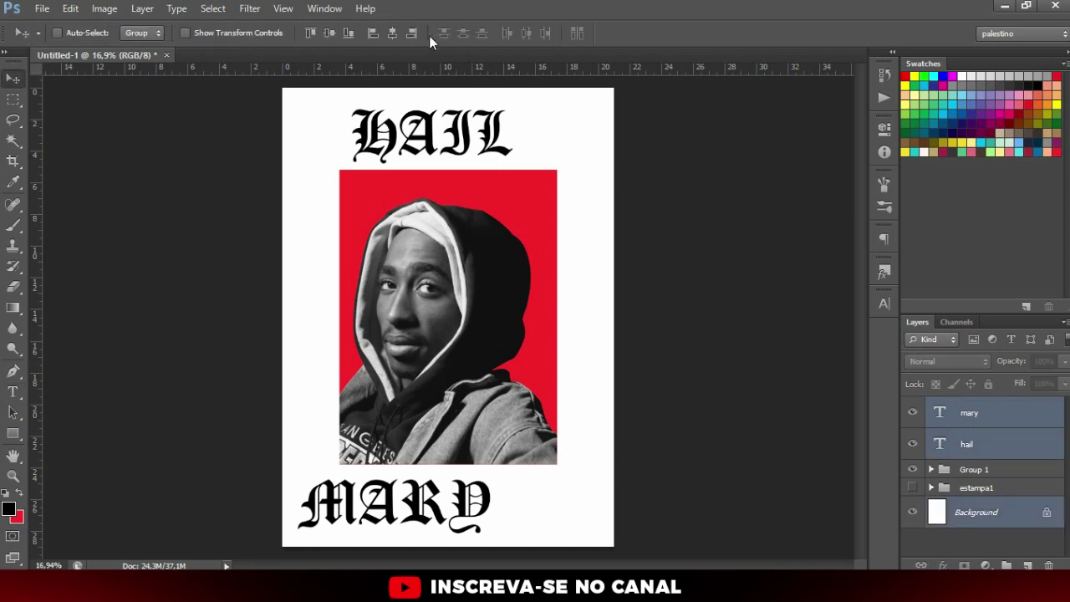
{"action": "left_click", "coordinate": [392, 32]}
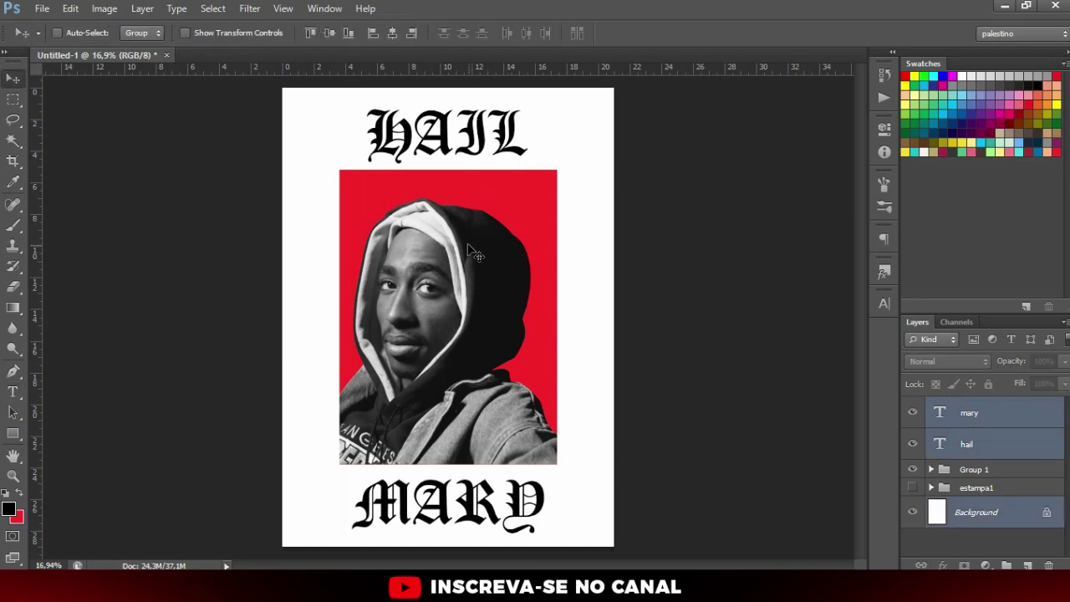
{"action": "scroll", "coordinate": [493, 222], "scroll_direction": "up", "scroll_amount": 1}
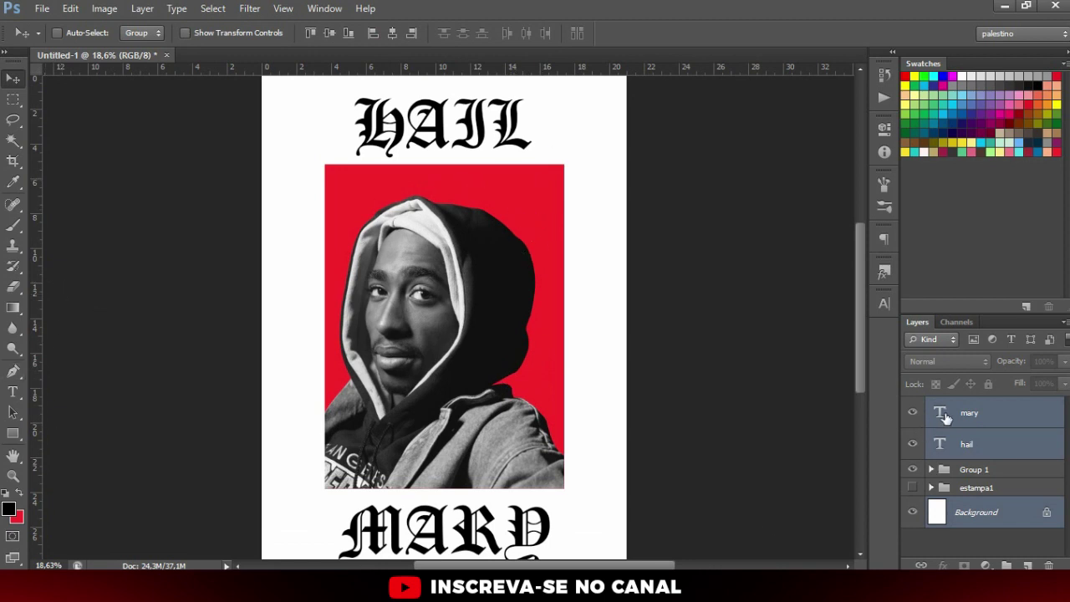
{"action": "left_click", "coordinate": [945, 418]}
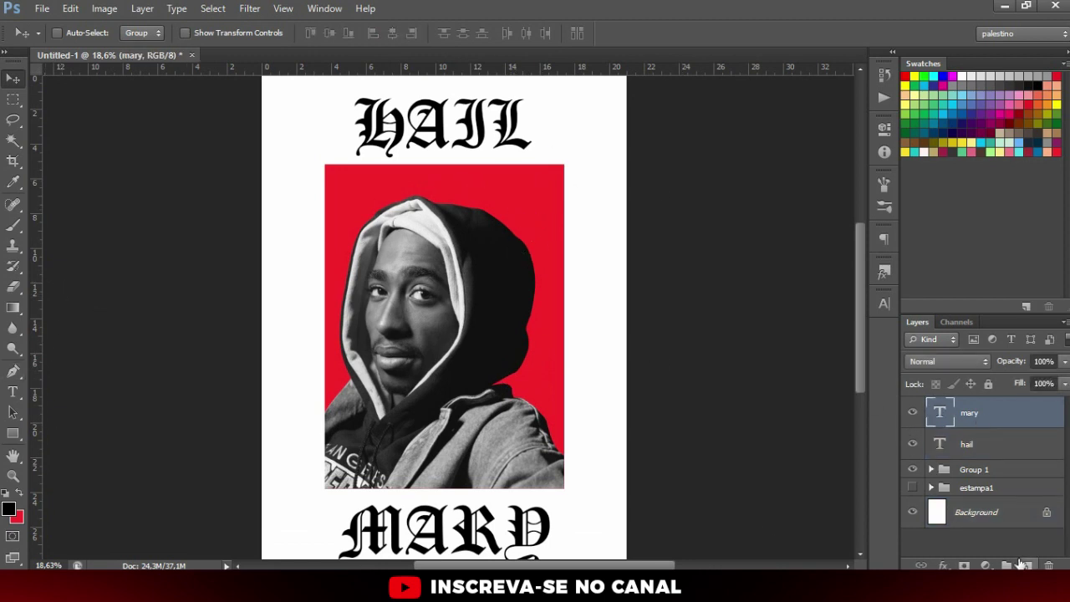
- Add an empty Layer 2 above the portrait group, trying and undoing a brush stroke
{"action": "left_click", "coordinate": [443, 324], "text": "ctrl"}
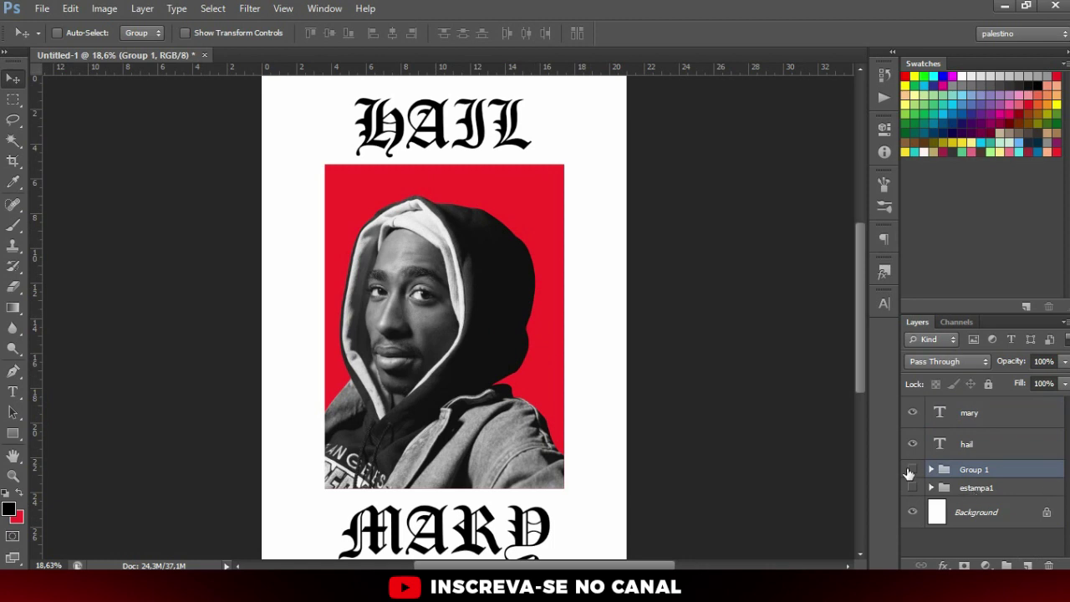
{"action": "left_click", "coordinate": [1027, 565]}
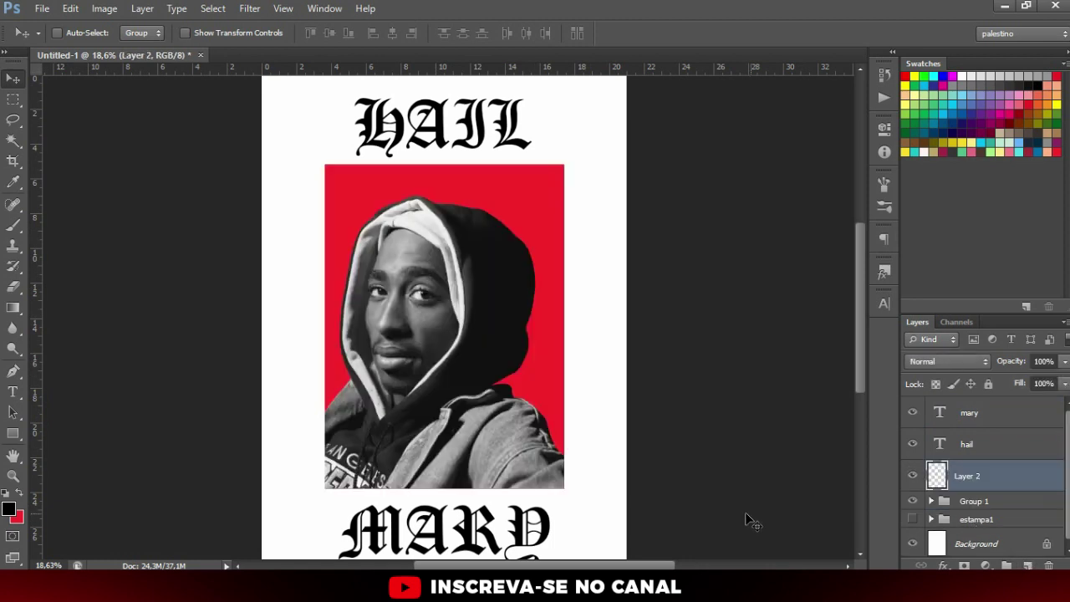
{"action": "key", "text": "b"}
{"action": "scroll", "coordinate": [446, 168], "scroll_direction": "up", "scroll_amount": 1}
{"action": "scroll", "coordinate": [447, 167], "scroll_direction": "up", "scroll_amount": 1}
{"action": "left_click_drag", "start_coordinate": [501, 205], "coordinate": [404, 218]}
{"action": "key", "text": "ctrl+z"}
{"action": "key", "text": "p"}
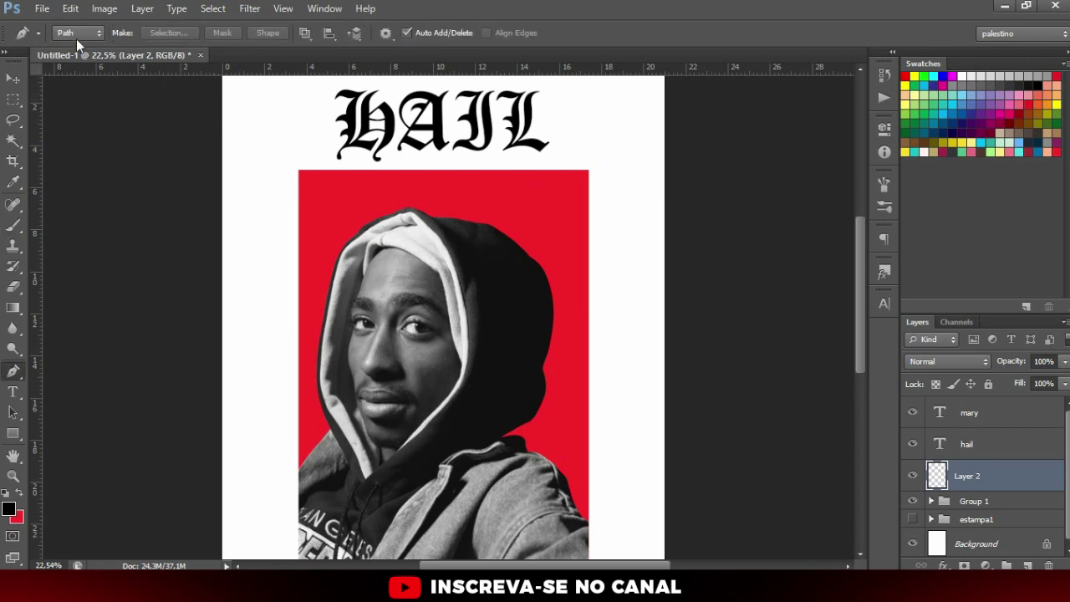
{"action": "key", "text": "b"}
{"action": "left_click", "coordinate": [77, 34]}
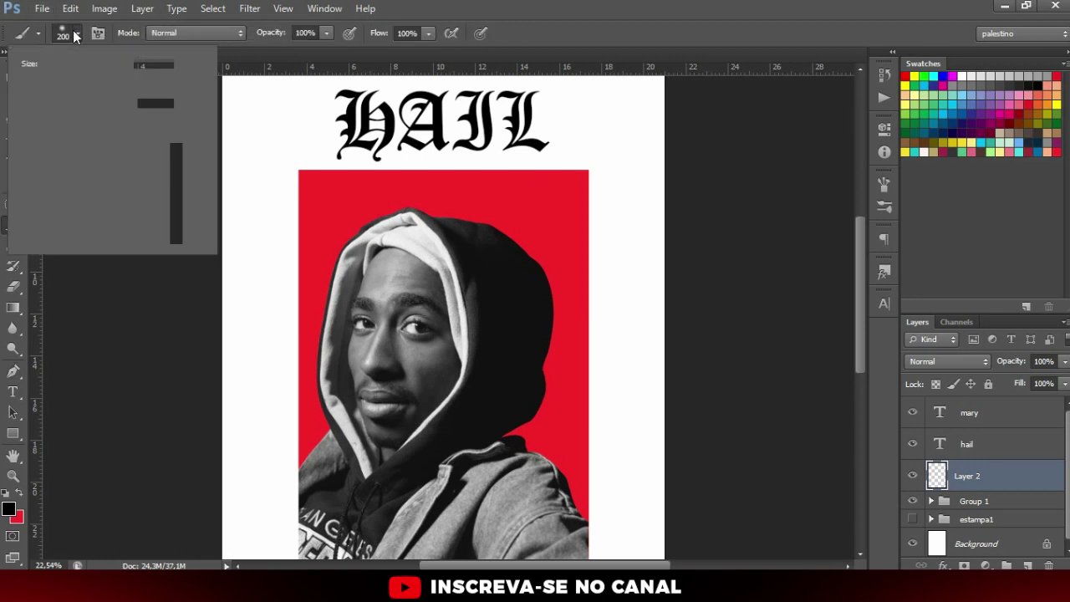
- Choose the 44 px textured brush from the brush presets
{"action": "scroll", "coordinate": [98, 182], "scroll_direction": "down", "scroll_amount": 3}
{"action": "scroll", "coordinate": [99, 182], "scroll_direction": "down", "scroll_amount": 3}
{"action": "left_click", "coordinate": [80, 204]}
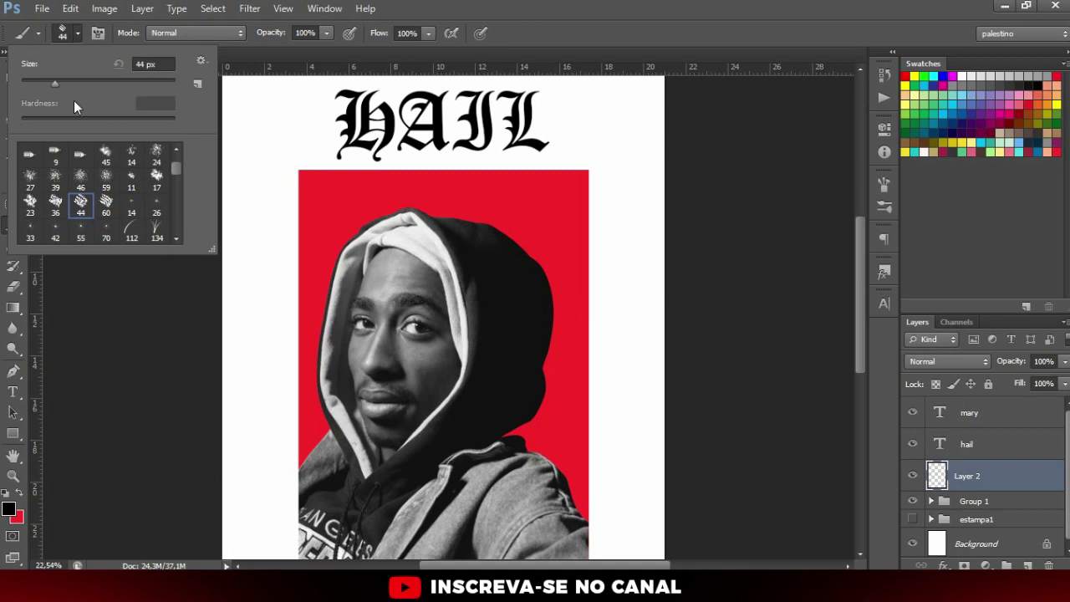
{"action": "left_click", "coordinate": [98, 32]}
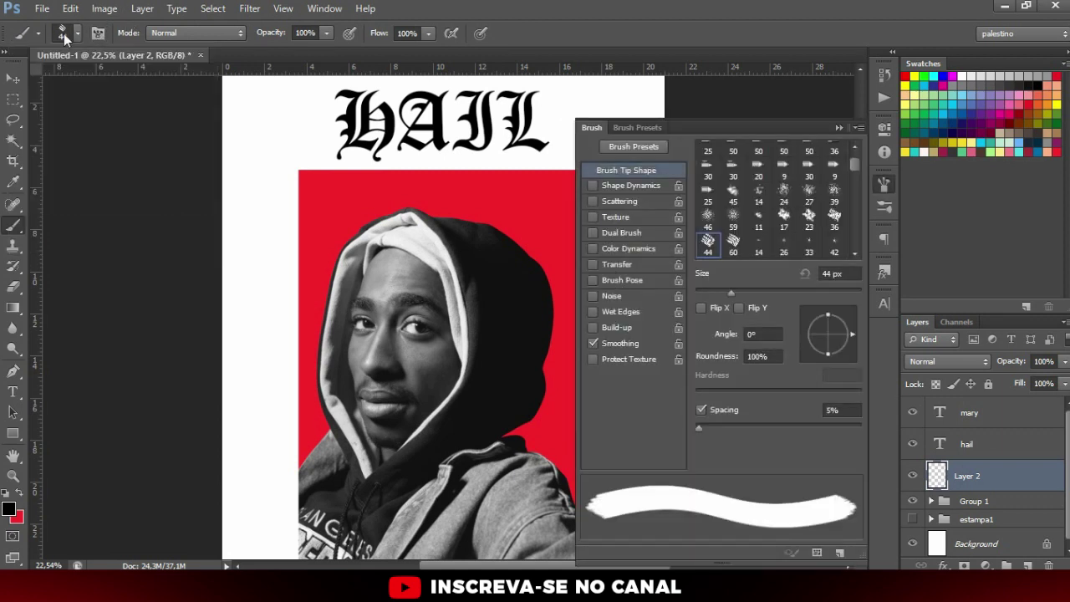
{"action": "left_click", "coordinate": [65, 37]}
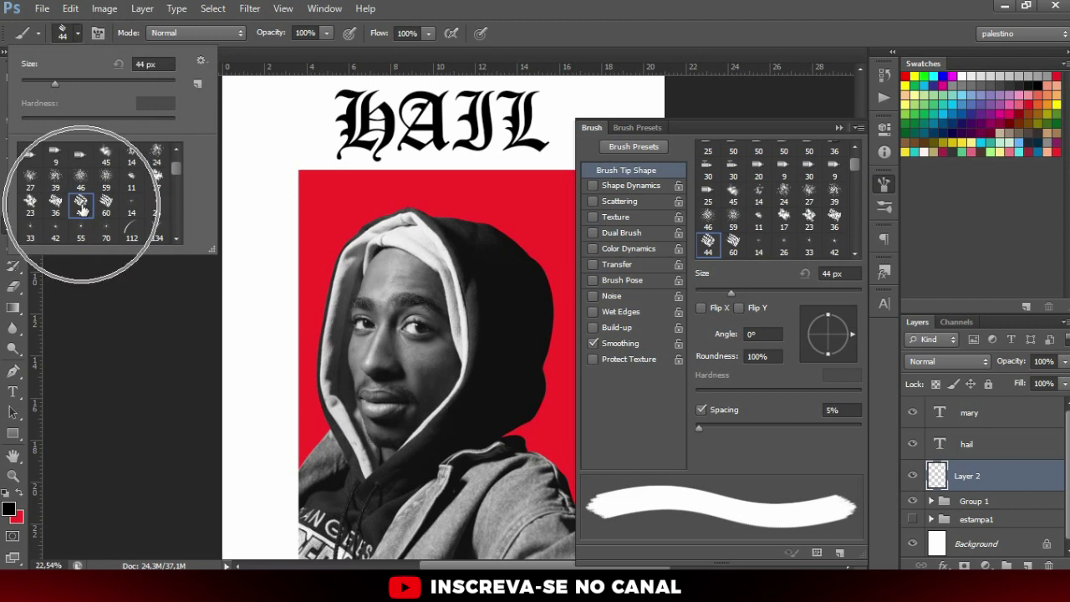
{"action": "left_click", "coordinate": [621, 185]}
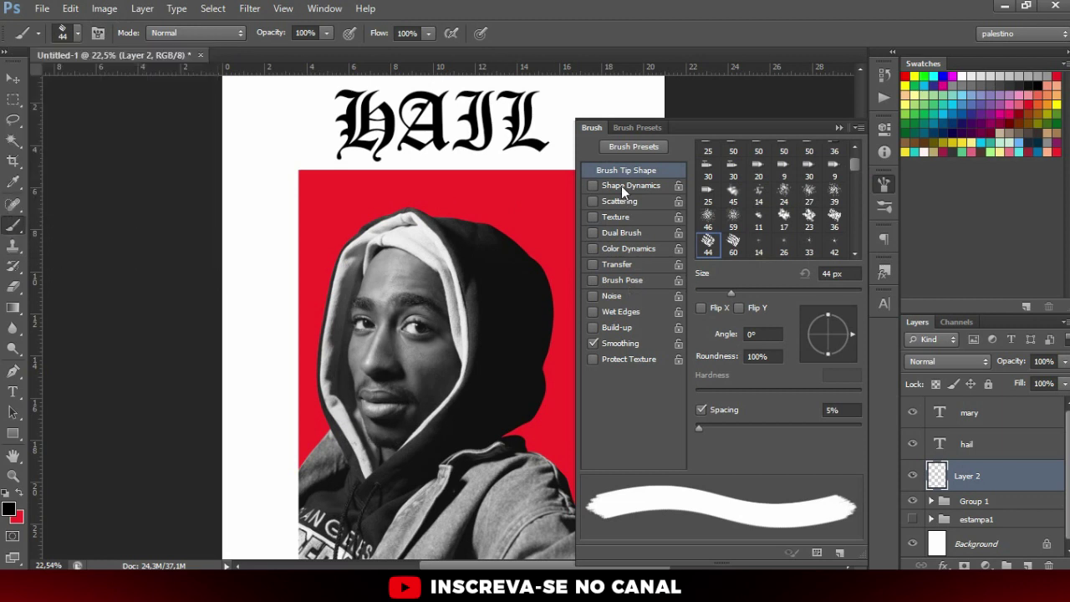
- Enable Shape Dynamics with 100% angle jitter and raise brush spacing to 22%
{"action": "left_click", "coordinate": [621, 186]}
{"action": "left_click_drag", "start_coordinate": [697, 294], "coordinate": [883, 292]}
{"action": "left_click_drag", "start_coordinate": [769, 292], "coordinate": [882, 294]}
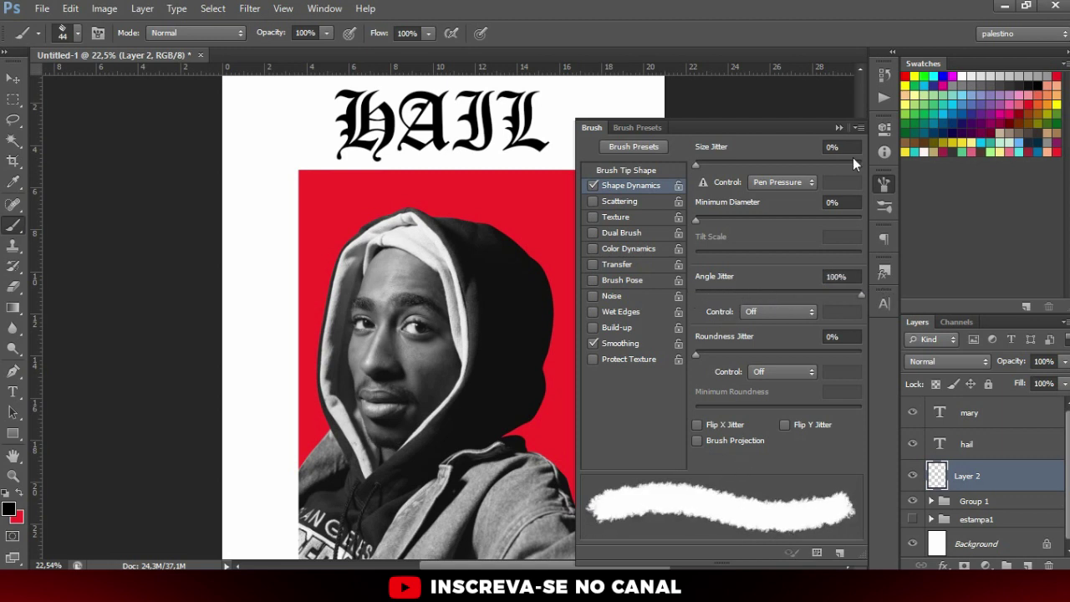
{"action": "left_click", "coordinate": [649, 171]}
{"action": "left_click_drag", "start_coordinate": [701, 427], "coordinate": [712, 427]}
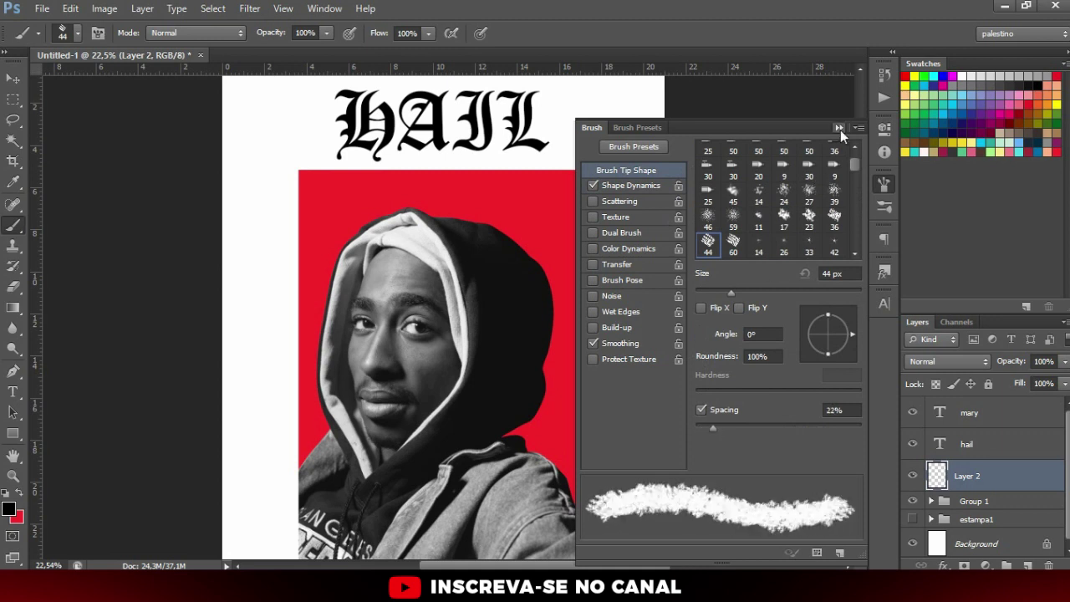
{"action": "left_click", "coordinate": [839, 127]}
- Test the brush with an undone stroke and set the painting colour to yellow
{"action": "scroll", "coordinate": [534, 190], "scroll_direction": "up", "scroll_amount": 2}
{"action": "left_click_drag", "start_coordinate": [505, 180], "coordinate": [452, 178]}
{"action": "key", "text": "ctrl+z"}
{"action": "left_click", "coordinate": [962, 141]}
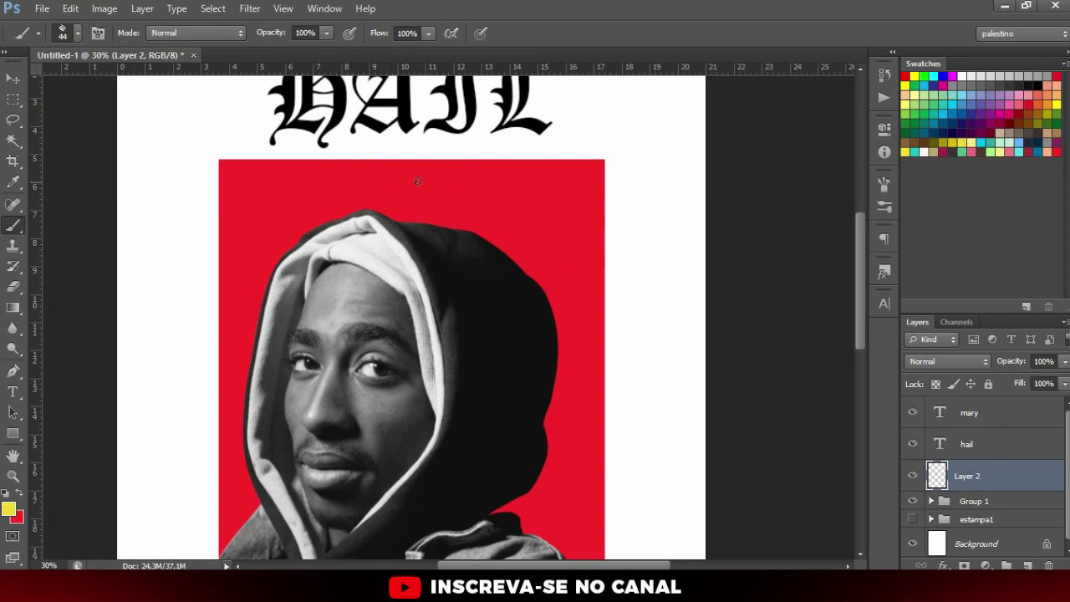
- Paint an oval yellow ring above the hooded head, going over it to fill gaps
{"action": "mouse_move", "coordinate": [563, 207]}
{"action": "left_mouse_down"}
{"action": "mouse_move", "coordinate": [341, 213]}
{"action": "mouse_move", "coordinate": [389, 168]}
{"action": "mouse_move", "coordinate": [333, 205]}
{"action": "mouse_move", "coordinate": [531, 259]}
{"action": "mouse_move", "coordinate": [521, 200]}
{"action": "mouse_move", "coordinate": [340, 168]}
{"action": "mouse_move", "coordinate": [374, 234]}
{"action": "mouse_move", "coordinate": [516, 265]}
{"action": "mouse_move", "coordinate": [546, 203]}
{"action": "mouse_move", "coordinate": [366, 166]}
{"action": "left_mouse_up"}
{"action": "mouse_move", "coordinate": [340, 200]}
{"action": "left_mouse_down"}
{"action": "mouse_move", "coordinate": [502, 269]}
{"action": "mouse_move", "coordinate": [575, 243]}
{"action": "mouse_move", "coordinate": [464, 172]}
{"action": "mouse_move", "coordinate": [343, 156]}
{"action": "mouse_move", "coordinate": [331, 200]}
{"action": "mouse_move", "coordinate": [498, 276]}
{"action": "mouse_move", "coordinate": [577, 243]}
{"action": "mouse_move", "coordinate": [529, 198]}
{"action": "left_mouse_up"}
{"action": "scroll", "coordinate": [531, 226], "scroll_direction": "down", "scroll_amount": 1}
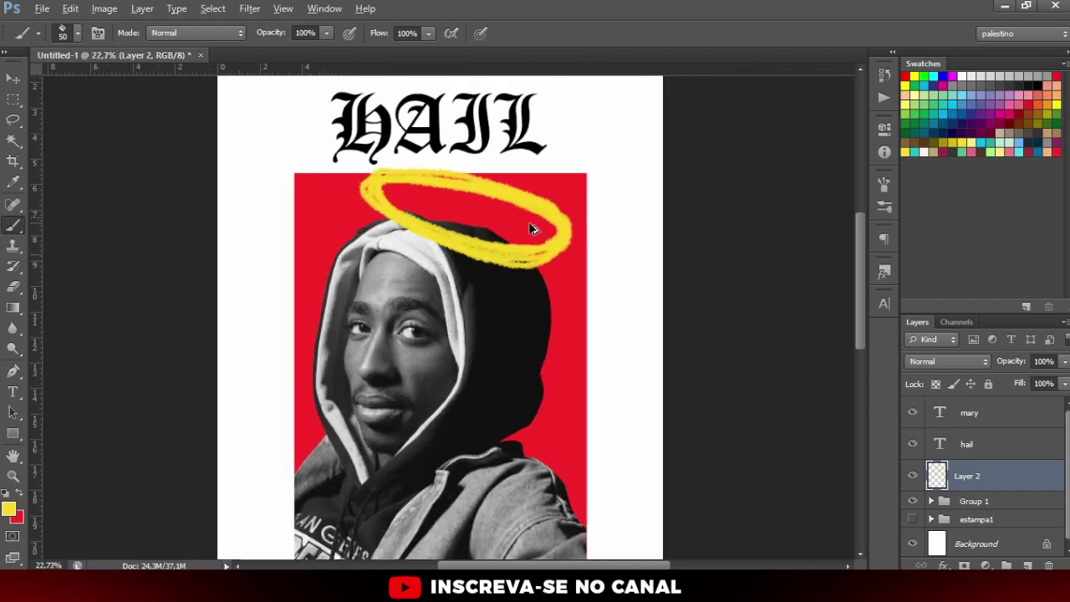
{"action": "scroll", "coordinate": [531, 226], "scroll_direction": "down", "scroll_amount": 3}
{"action": "scroll", "coordinate": [543, 217], "scroll_direction": "up", "scroll_amount": 3}
{"action": "scroll", "coordinate": [518, 213], "scroll_direction": "up", "scroll_amount": 5}
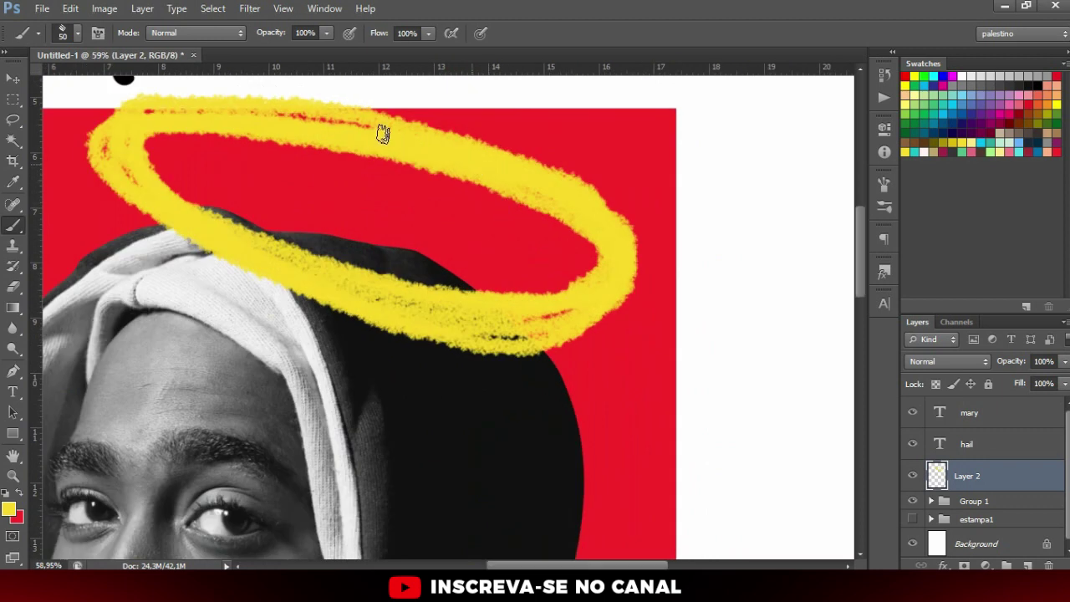
{"action": "mouse_move", "coordinate": [382, 133]}
{"action": "left_mouse_down"}
{"action": "mouse_move", "coordinate": [143, 119]}
{"action": "mouse_move", "coordinate": [167, 227]}
{"action": "mouse_move", "coordinate": [485, 310]}
{"action": "mouse_move", "coordinate": [604, 242]}
{"action": "mouse_move", "coordinate": [339, 143]}
{"action": "mouse_move", "coordinate": [588, 237]}
{"action": "mouse_move", "coordinate": [542, 298]}
{"action": "mouse_move", "coordinate": [238, 233]}
{"action": "mouse_move", "coordinate": [148, 139]}
{"action": "mouse_move", "coordinate": [351, 131]}
{"action": "mouse_move", "coordinate": [593, 225]}
{"action": "mouse_move", "coordinate": [510, 336]}
{"action": "left_mouse_up"}
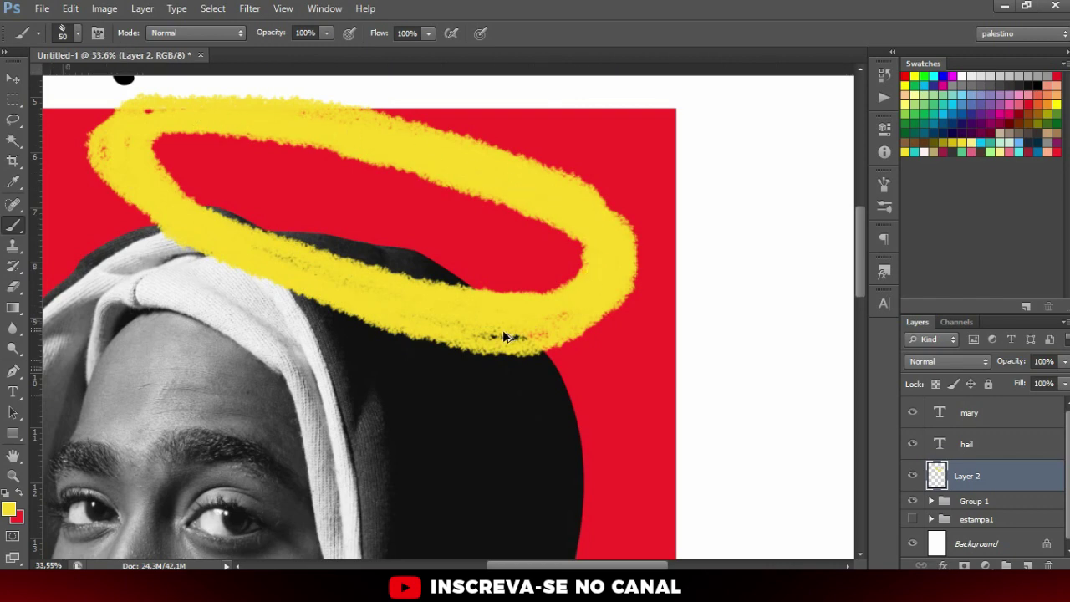
{"action": "scroll", "coordinate": [508, 336], "scroll_direction": "down", "scroll_amount": 4}
{"action": "scroll", "coordinate": [501, 335], "scroll_direction": "up", "scroll_amount": 2}
- Expand Group 1 and the estampa1 group in the Layers panel
{"action": "key", "text": "v"}
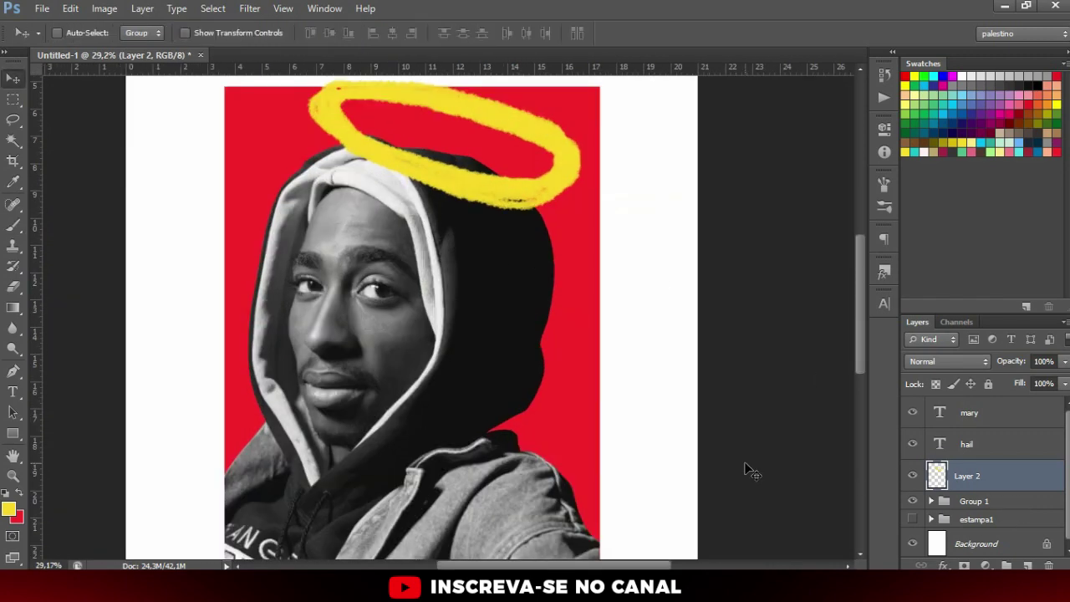
{"action": "scroll", "coordinate": [384, 147], "scroll_direction": "up", "scroll_amount": 1}
{"action": "scroll", "coordinate": [414, 213], "scroll_direction": "up", "scroll_amount": 2}
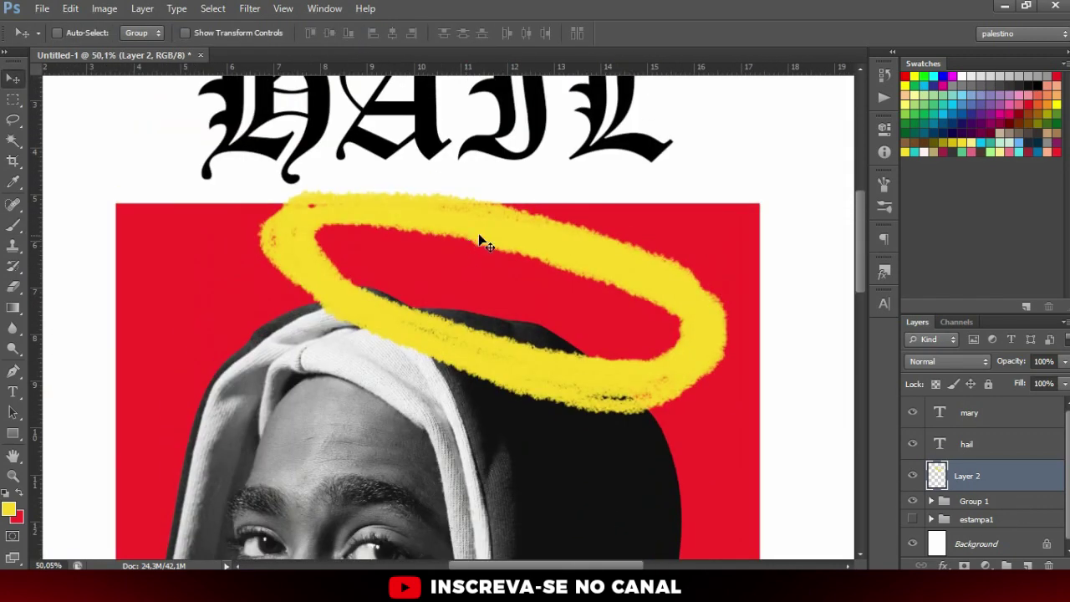
{"action": "scroll", "coordinate": [478, 241], "scroll_direction": "down", "scroll_amount": 3}
{"action": "scroll", "coordinate": [601, 270], "scroll_direction": "down", "scroll_amount": 2}
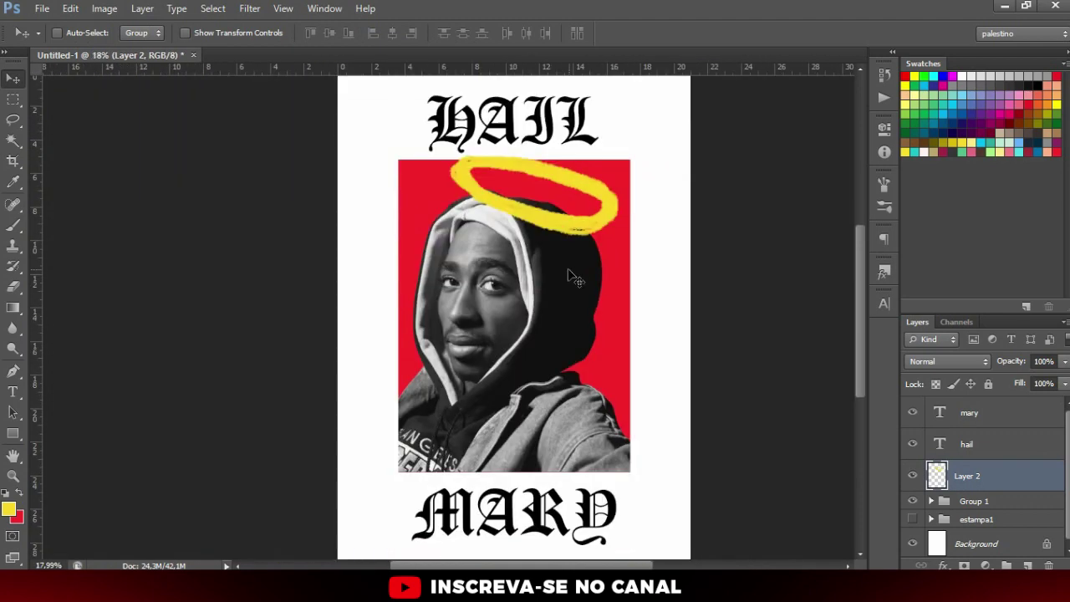
{"action": "scroll", "coordinate": [538, 209], "scroll_direction": "up", "scroll_amount": 1}
{"action": "scroll", "coordinate": [562, 207], "scroll_direction": "up", "scroll_amount": 1}
{"action": "scroll", "coordinate": [579, 234], "scroll_direction": "down", "scroll_amount": 2}
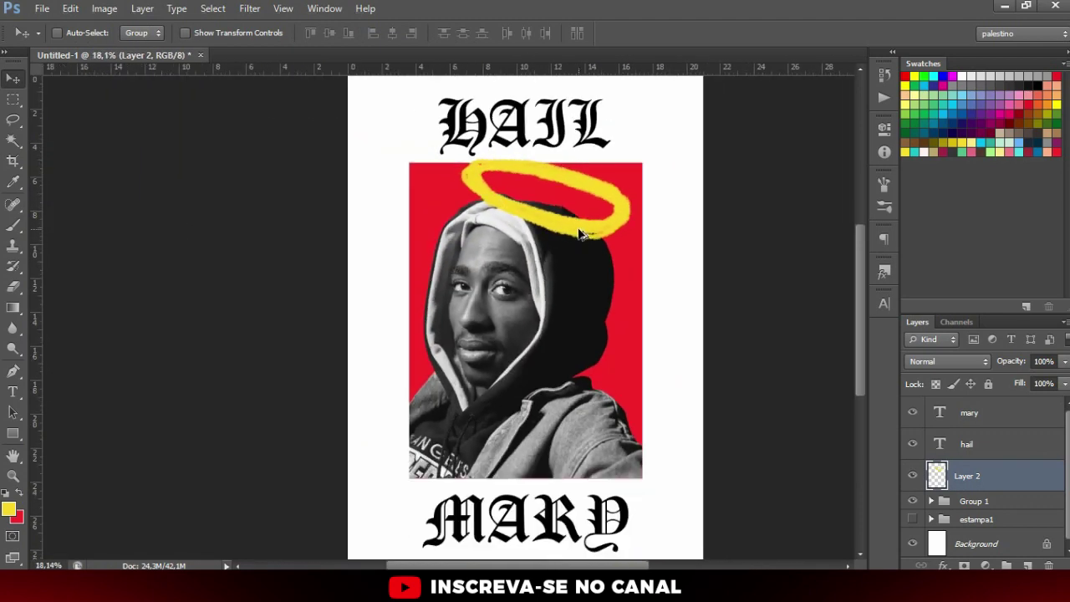
{"action": "scroll", "coordinate": [579, 234], "scroll_direction": "up", "scroll_amount": 1}
{"action": "scroll", "coordinate": [564, 224], "scroll_direction": "up", "scroll_amount": 1}
{"action": "scroll", "coordinate": [596, 155], "scroll_direction": "up", "scroll_amount": 1}
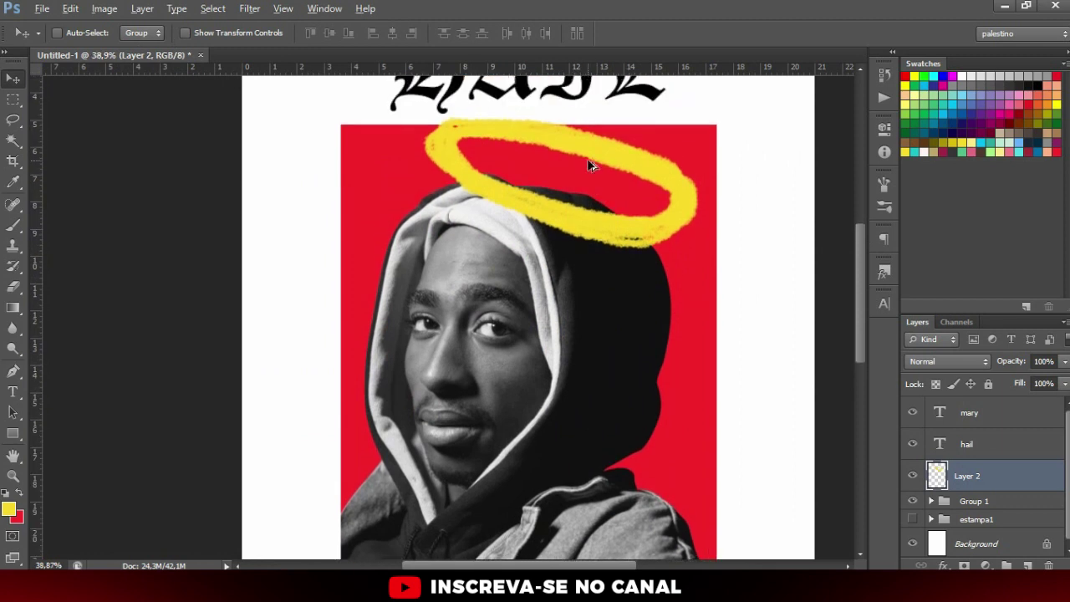
{"action": "scroll", "coordinate": [581, 176], "scroll_direction": "up", "scroll_amount": 1}
{"action": "left_click", "coordinate": [932, 500]}
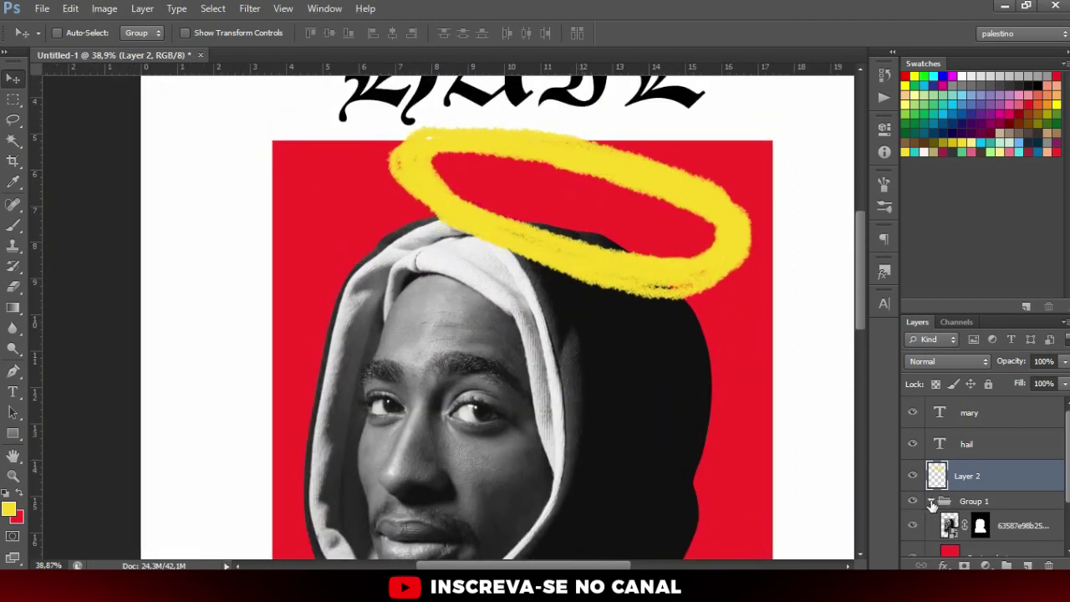
{"action": "scroll", "coordinate": [943, 505], "scroll_direction": "down", "scroll_amount": 2}
{"action": "left_click", "coordinate": [934, 519]}
{"action": "scroll", "coordinate": [970, 520], "scroll_direction": "down", "scroll_amount": 3}
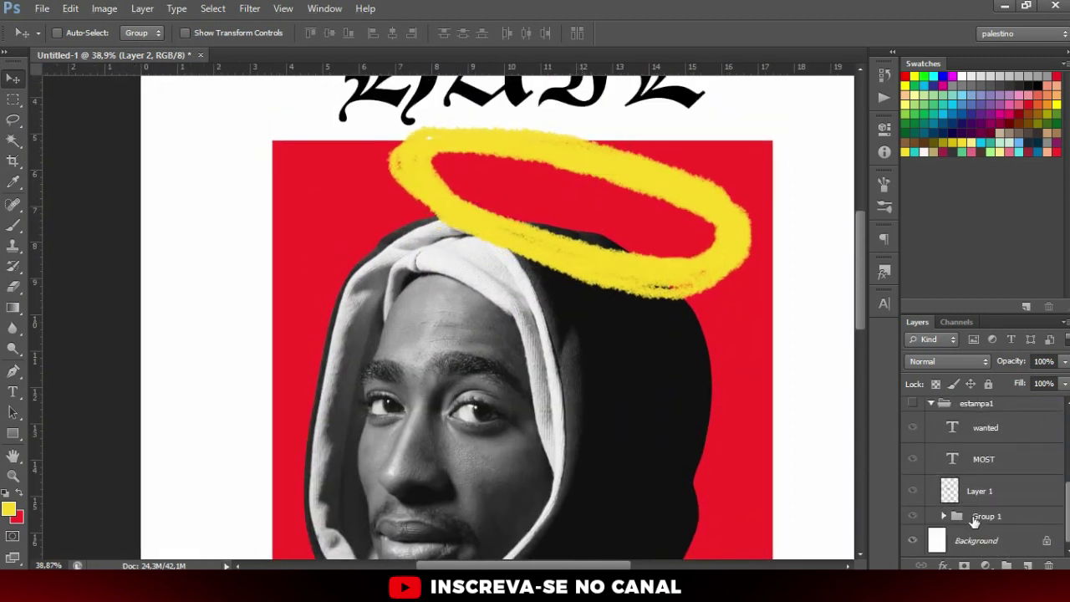
{"action": "scroll", "coordinate": [995, 476], "scroll_direction": "up", "scroll_amount": 4}
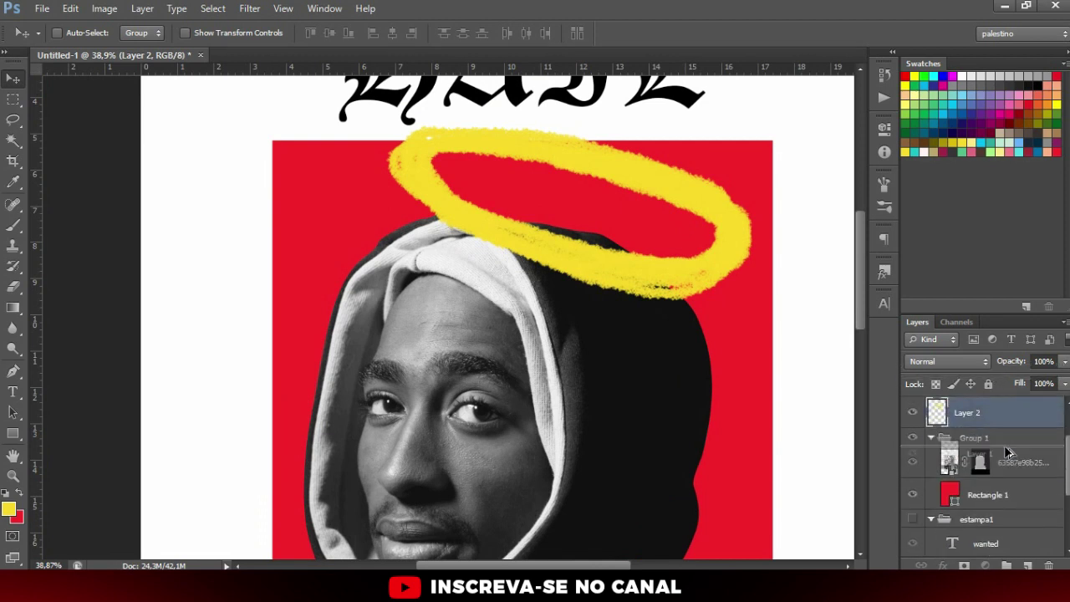
- Copy the eyes layer above the portrait group and invert it to cyan
{"action": "left_click_drag", "start_coordinate": [1009, 451], "coordinate": [1005, 426]}
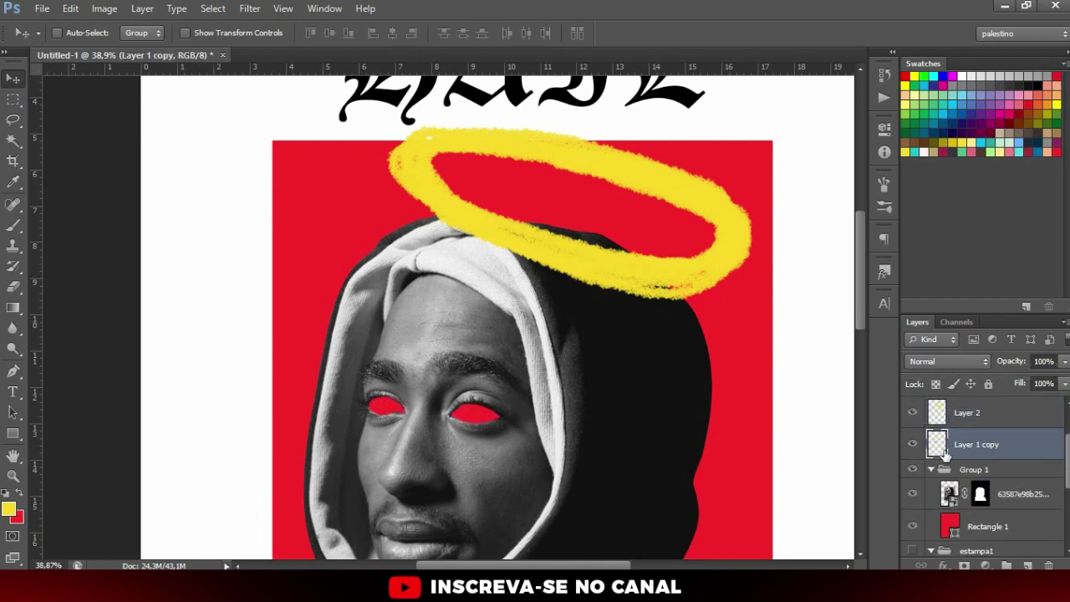
{"action": "left_click", "coordinate": [941, 473]}
{"action": "left_click", "coordinate": [931, 470]}
{"action": "left_click", "coordinate": [961, 454]}
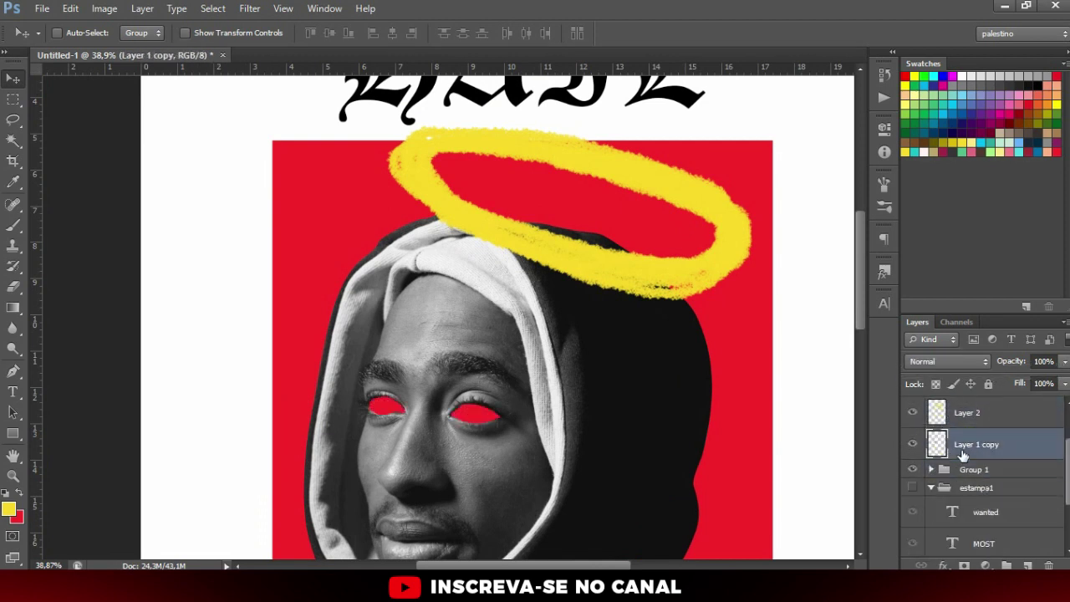
{"action": "scroll", "coordinate": [945, 457], "scroll_direction": "down", "scroll_amount": 3}
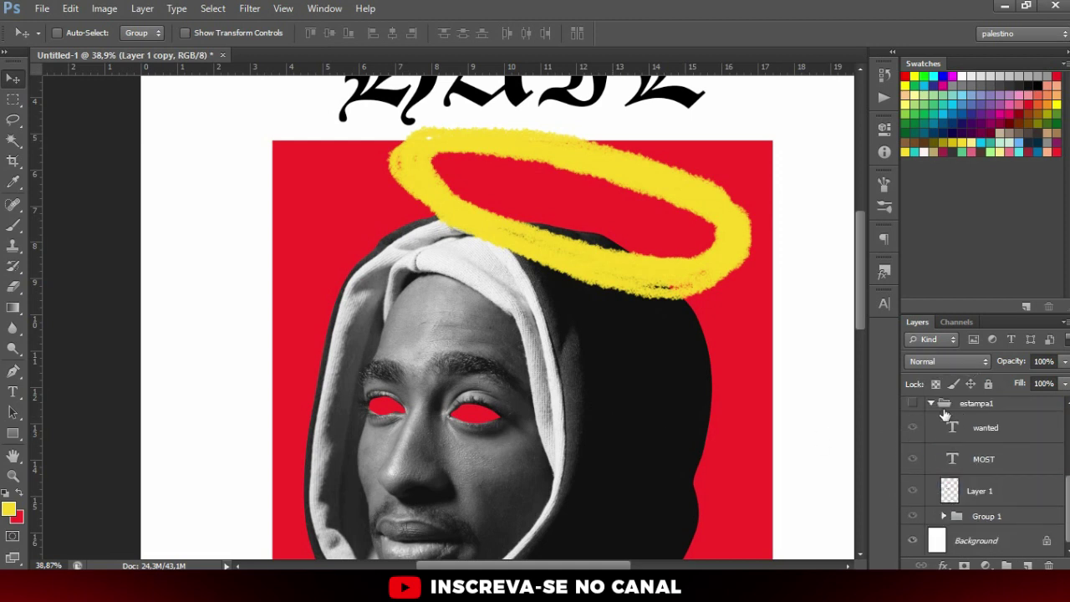
{"action": "left_click", "coordinate": [970, 497]}
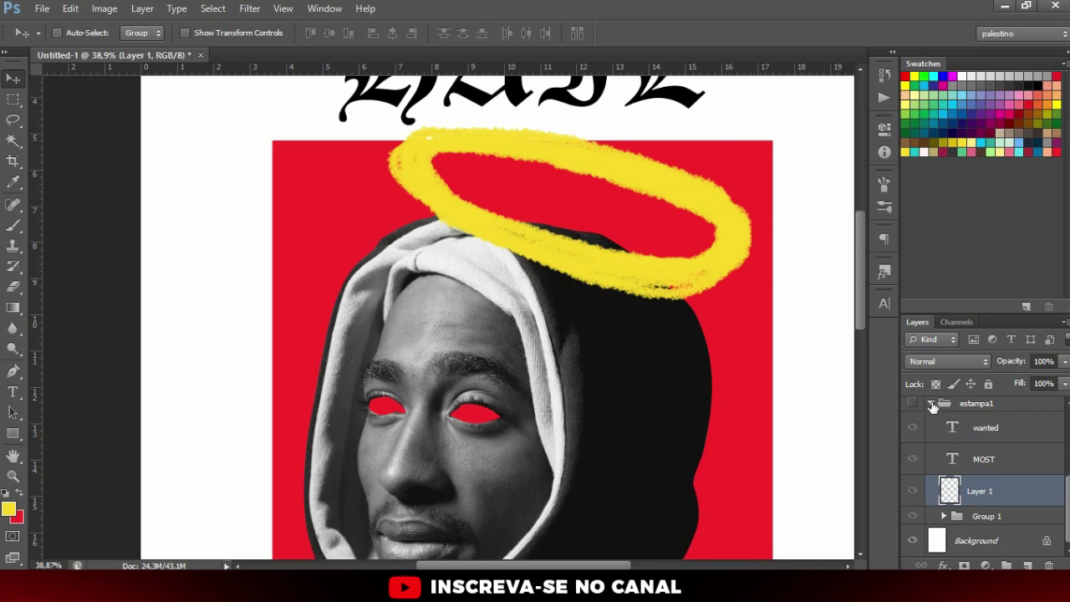
{"action": "left_click", "coordinate": [933, 405]}
{"action": "left_click", "coordinate": [961, 508]}
{"action": "key", "text": "ctrl+i"}
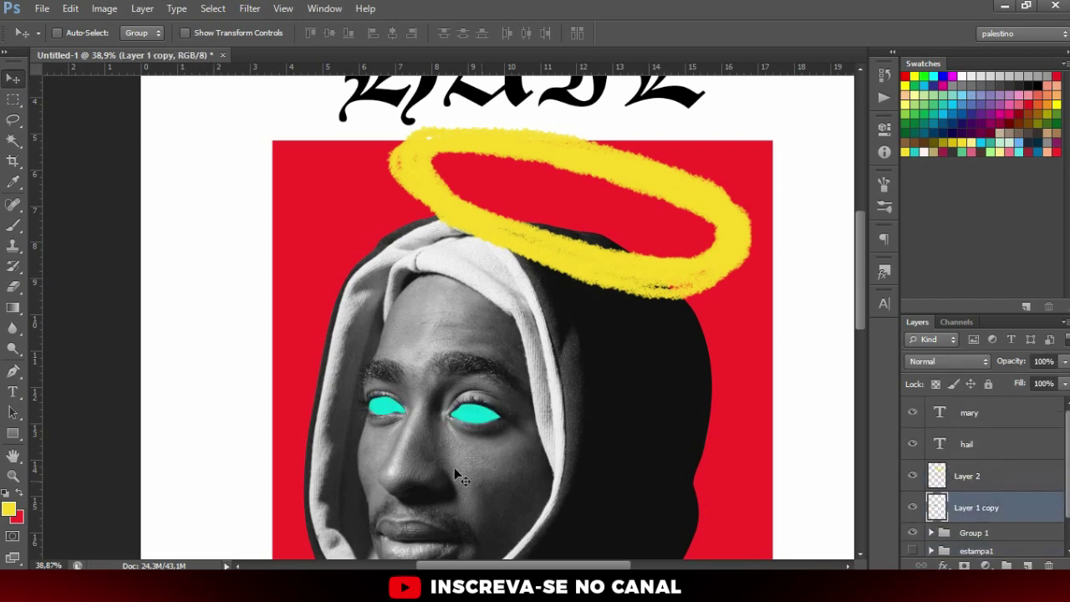
- Undo the colour inversion on the copied eye layer
{"action": "scroll", "coordinate": [454, 467], "scroll_direction": "down", "scroll_amount": 1}
{"action": "scroll", "coordinate": [461, 350], "scroll_direction": "up", "scroll_amount": 1}
{"action": "key", "text": "ctrl+u"}
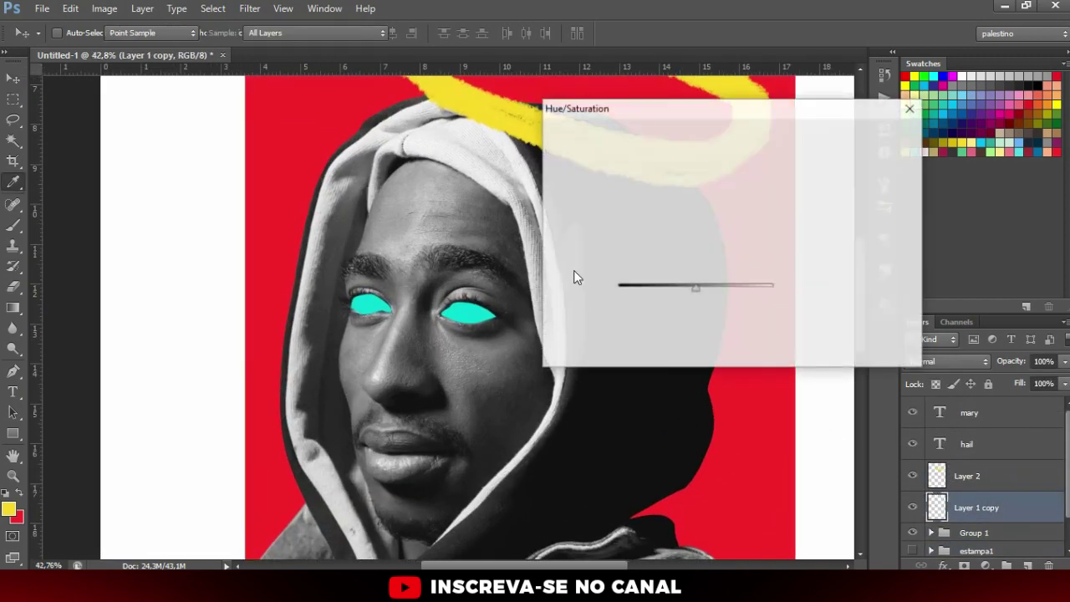
{"action": "left_click", "coordinate": [892, 158]}
{"action": "key", "text": "ctrl+z"}
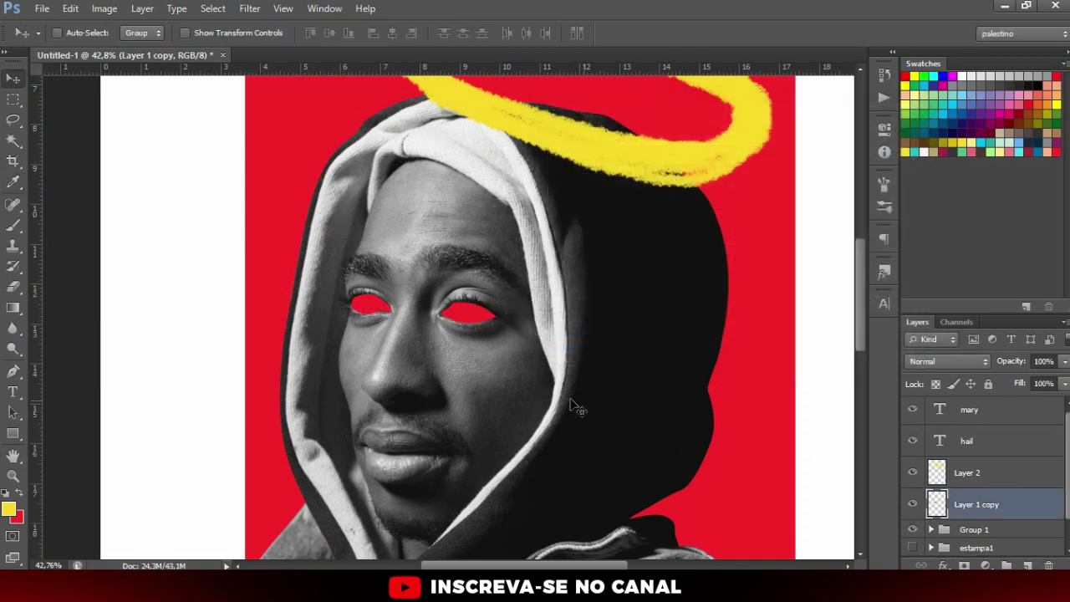
- Apply Hue/Saturation with Saturation -100 and Lightness +100 to turn the eyes white
{"action": "key", "text": "ctrl+u"}
{"action": "left_click_drag", "start_coordinate": [649, 250], "coordinate": [497, 243]}
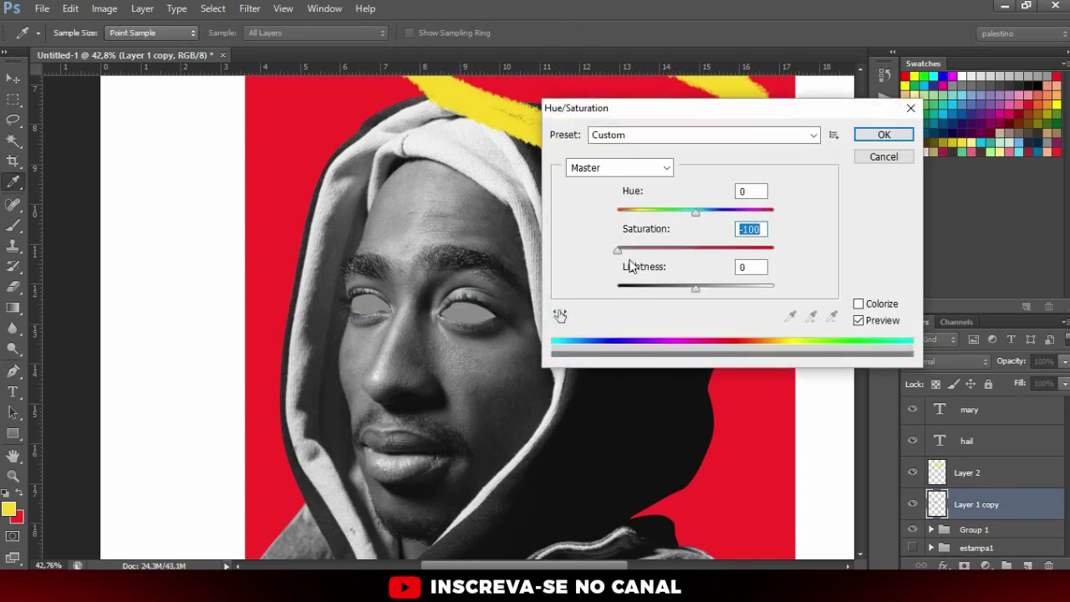
{"action": "left_click_drag", "start_coordinate": [710, 289], "coordinate": [793, 289]}
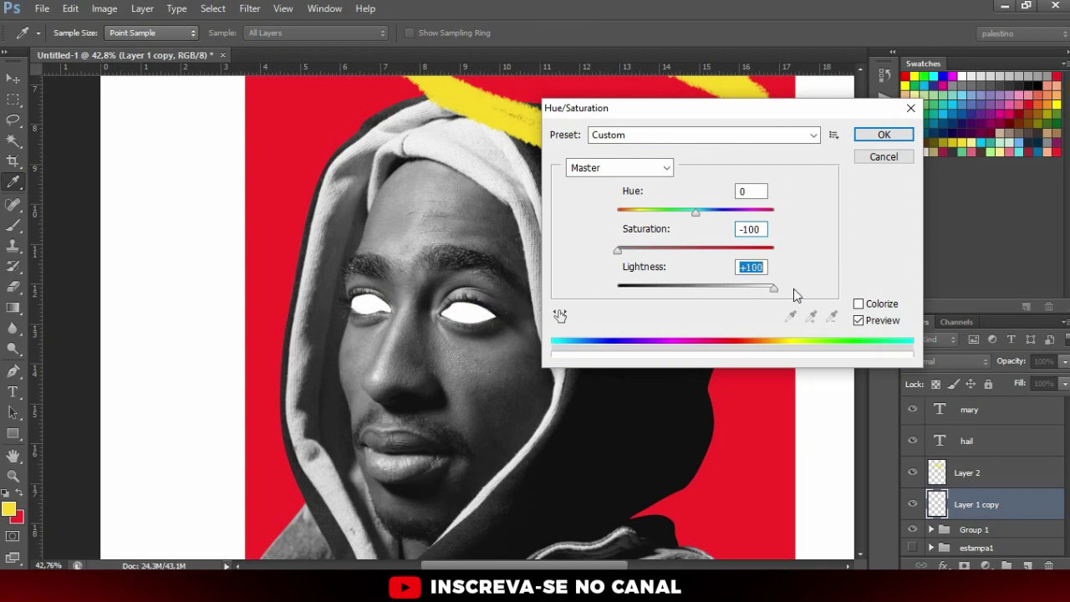
{"action": "left_click", "coordinate": [884, 136]}
{"action": "key", "text": "v"}
{"action": "scroll", "coordinate": [522, 274], "scroll_direction": "down", "scroll_amount": 5}
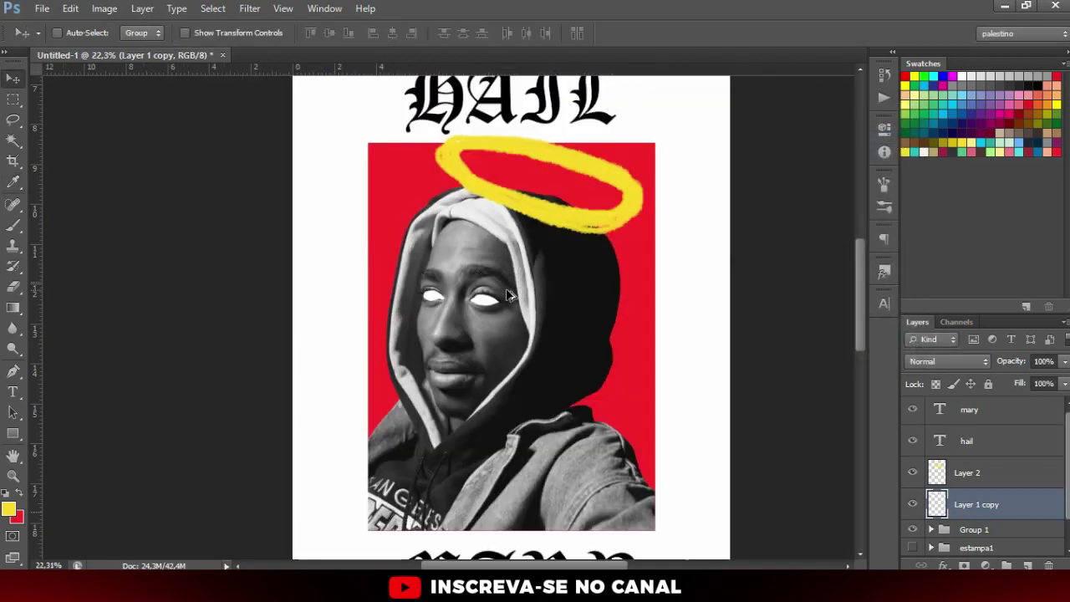
{"action": "scroll", "coordinate": [522, 279], "scroll_direction": "up", "scroll_amount": 2}
{"action": "scroll", "coordinate": [484, 224], "scroll_direction": "up", "scroll_amount": 2}
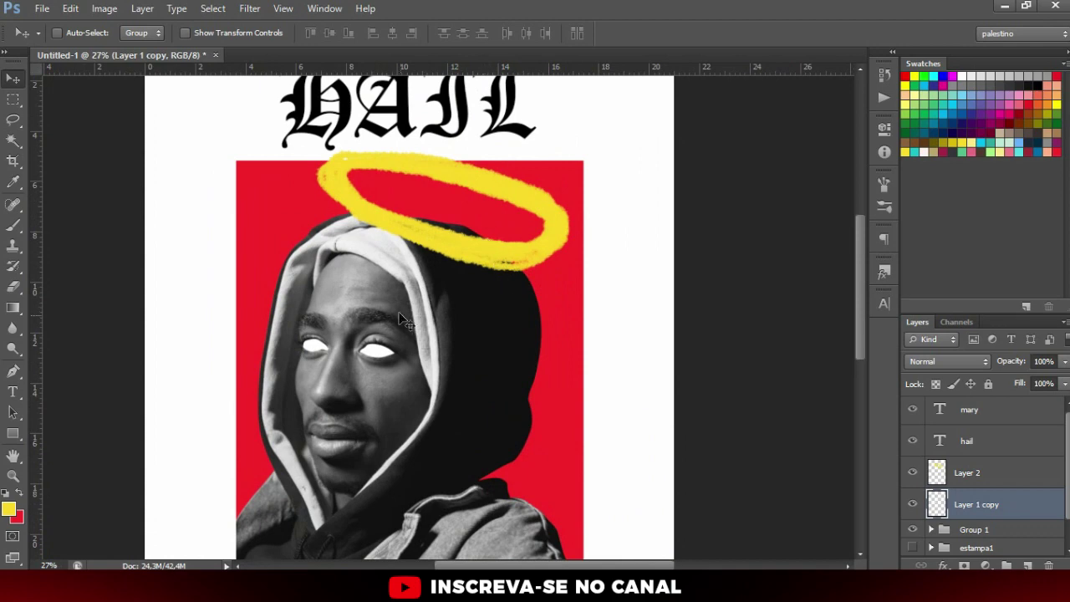
{"action": "scroll", "coordinate": [376, 395], "scroll_direction": "up", "scroll_amount": 1}
{"action": "scroll", "coordinate": [459, 244], "scroll_direction": "up", "scroll_amount": 2}
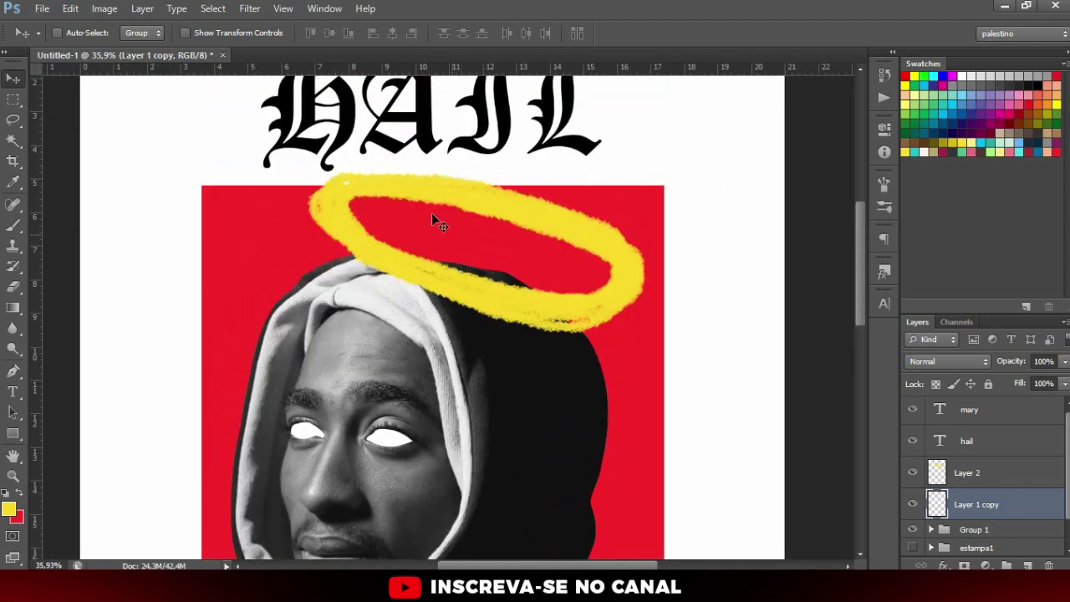
{"action": "scroll", "coordinate": [520, 322], "scroll_direction": "down", "scroll_amount": 2}
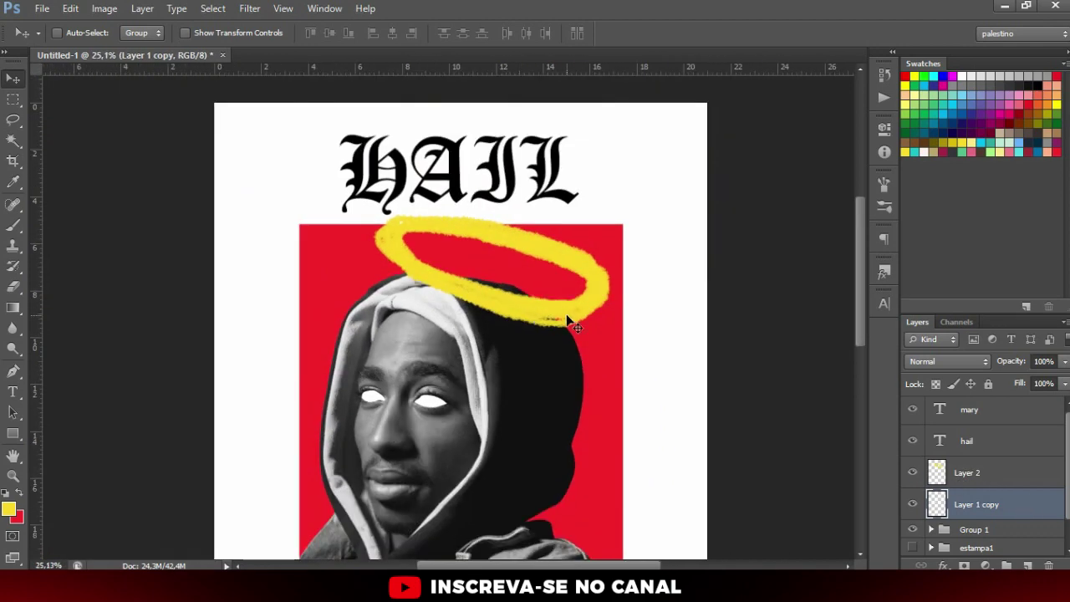
- Move the halo layer Layer 2 into Group 1 behind the hooded head
{"action": "left_click", "coordinate": [969, 473]}
{"action": "scroll", "coordinate": [465, 281], "scroll_direction": "up", "scroll_amount": 1}
{"action": "scroll", "coordinate": [456, 286], "scroll_direction": "up", "scroll_amount": 2}
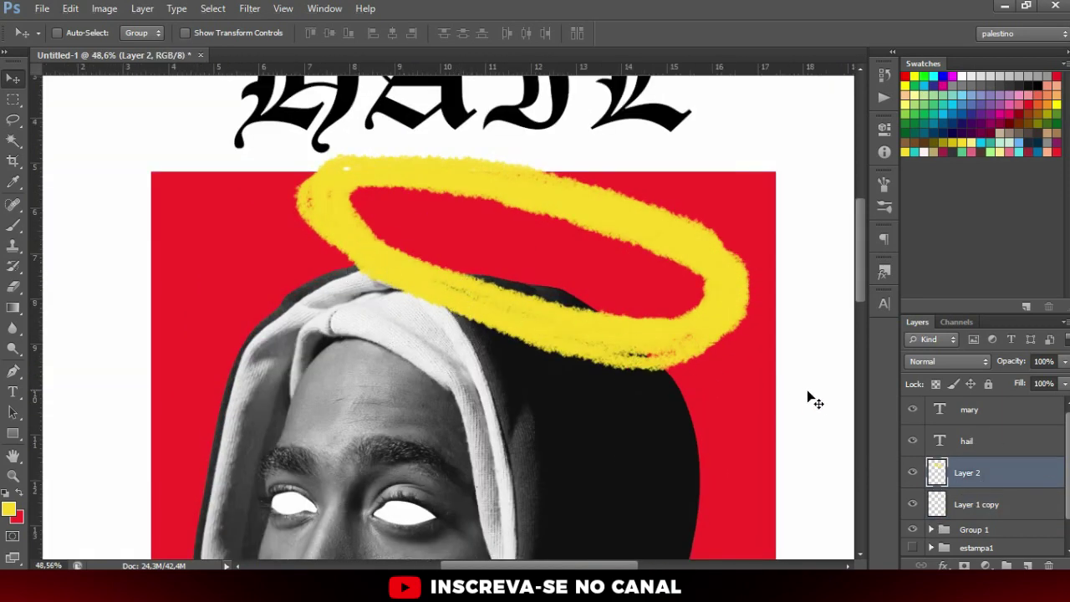
{"action": "left_click", "coordinate": [931, 530]}
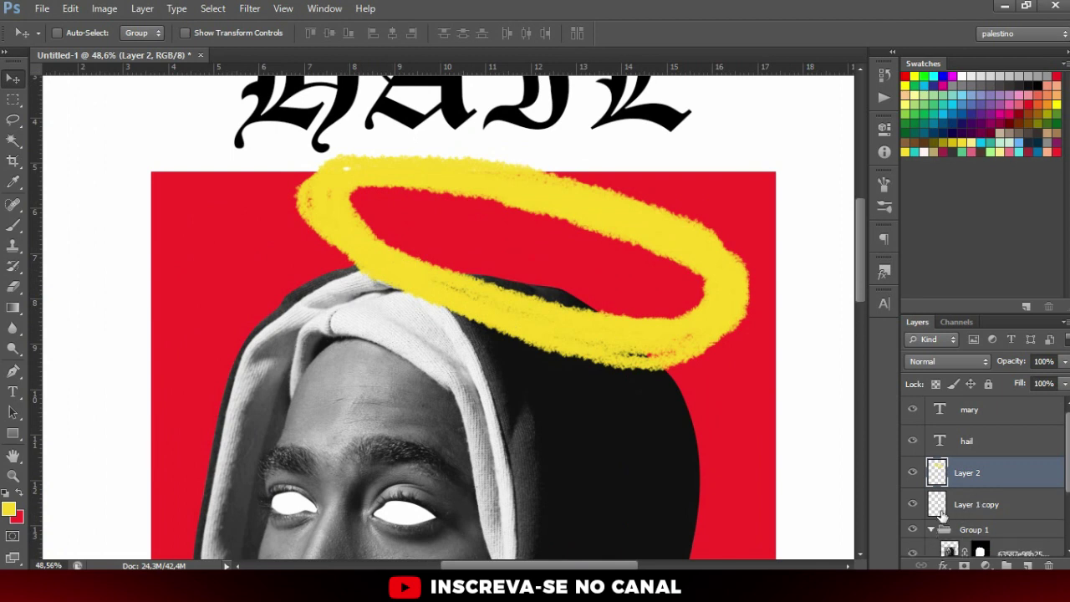
{"action": "left_click_drag", "start_coordinate": [982, 411], "coordinate": [1018, 506]}
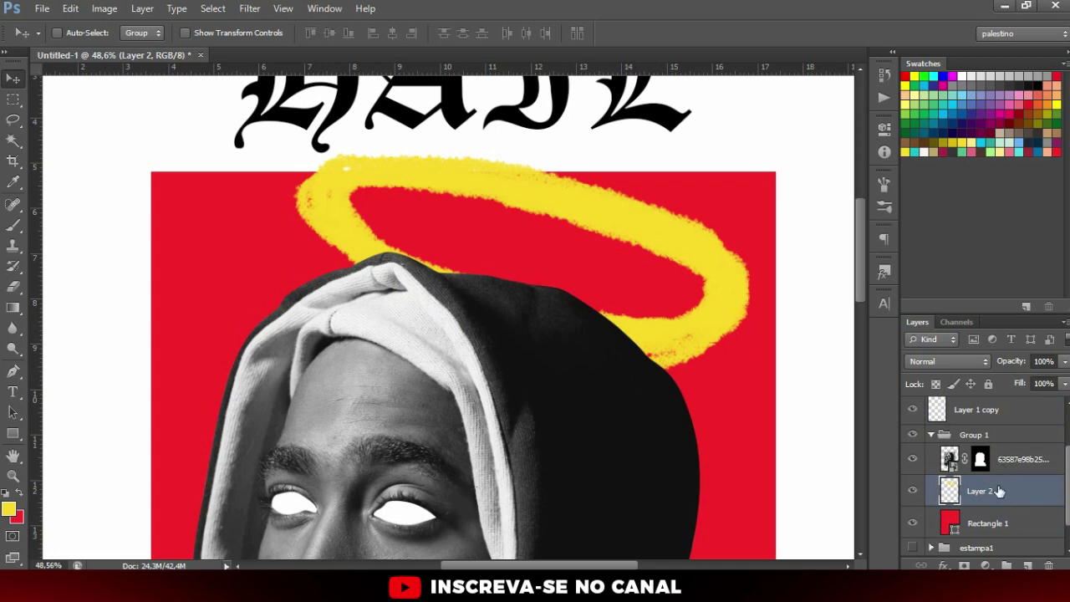
{"action": "scroll", "coordinate": [577, 276], "scroll_direction": "down", "scroll_amount": 3}
{"action": "scroll", "coordinate": [577, 276], "scroll_direction": "down", "scroll_amount": 2}
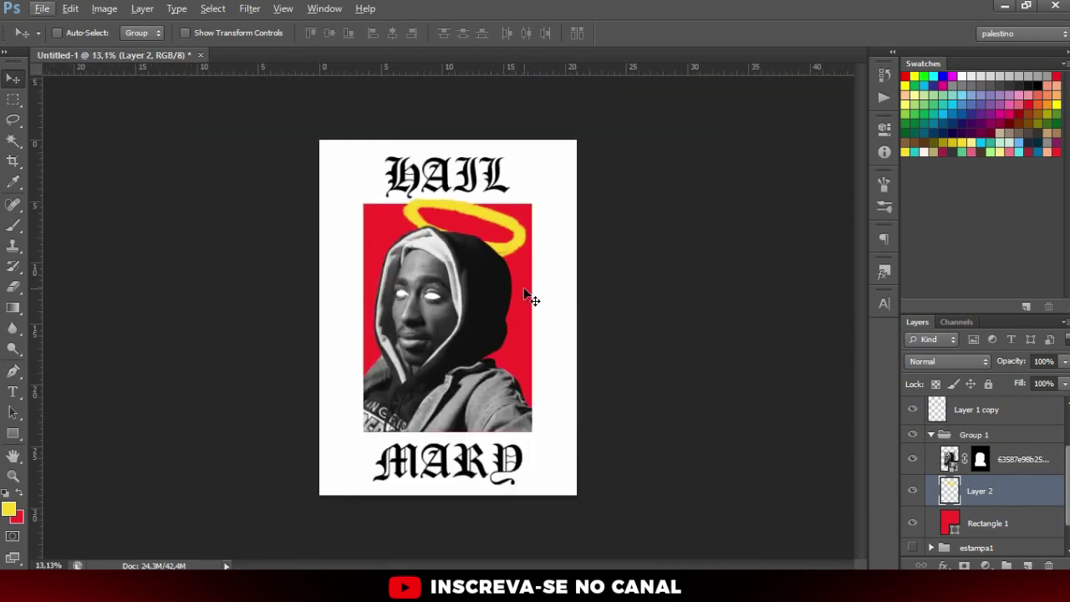
- Nudge, scale down and lower the halo so it rings the hood
{"action": "left_click", "coordinate": [492, 241]}
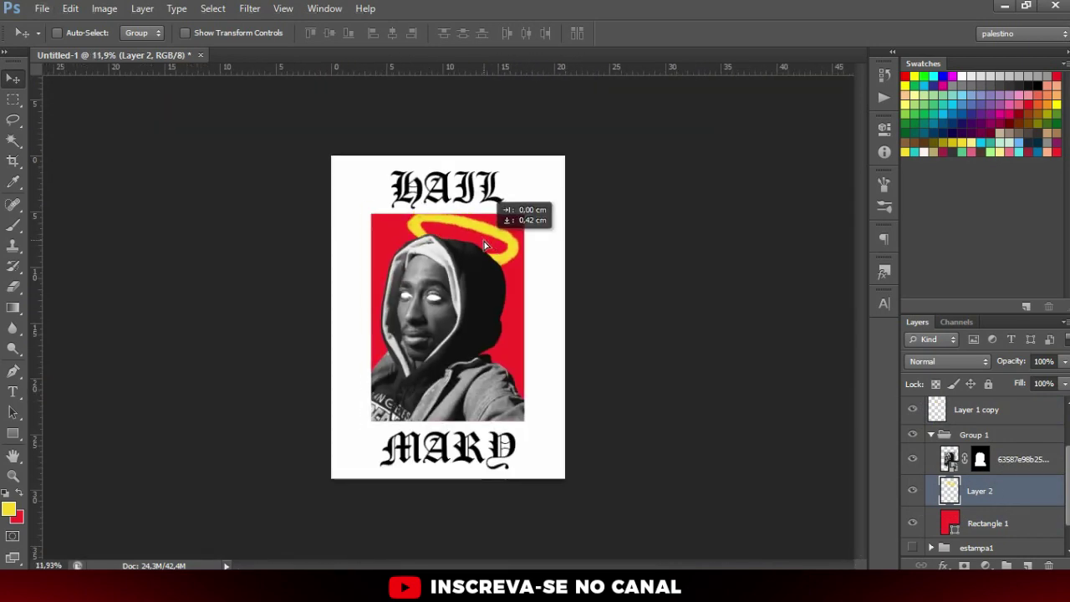
{"action": "scroll", "coordinate": [491, 241], "scroll_direction": "up", "scroll_amount": 3}
{"action": "left_click_drag", "start_coordinate": [471, 211], "coordinate": [468, 208]}
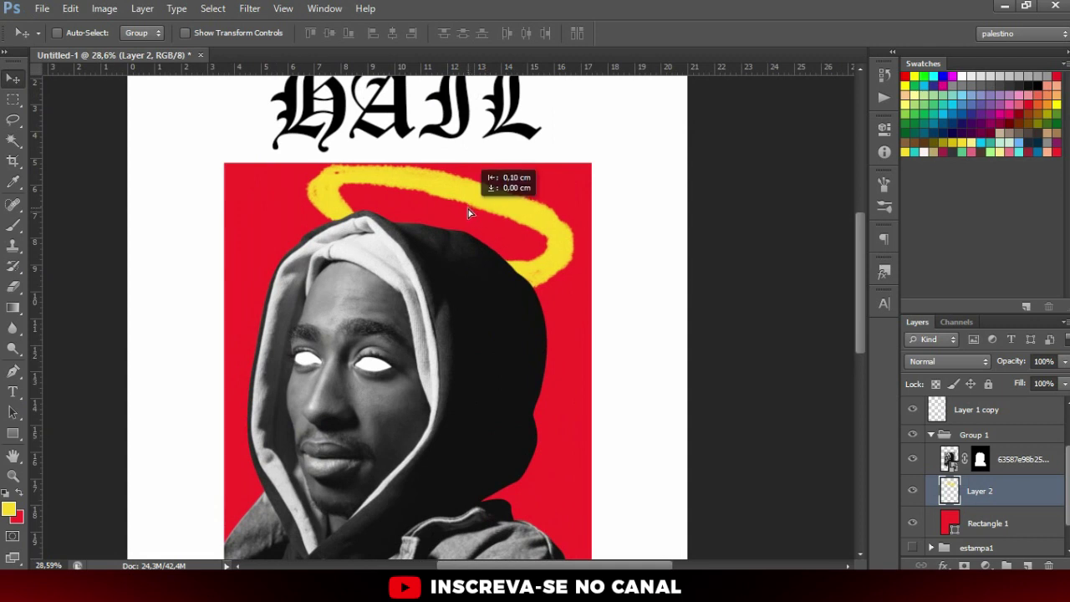
{"action": "key", "text": "ctrl+t"}
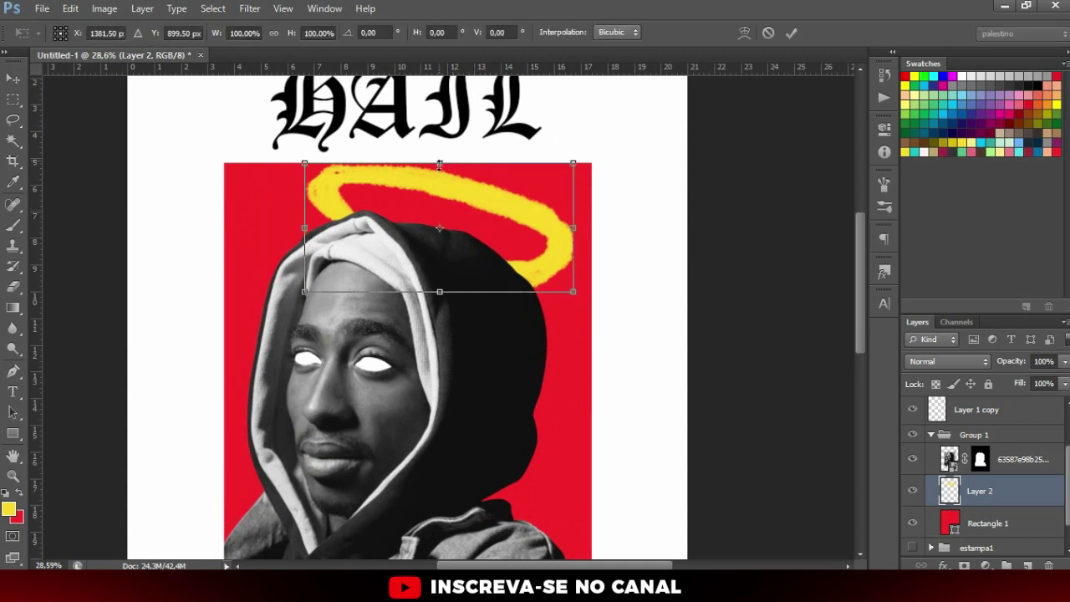
{"action": "left_click_drag", "start_coordinate": [439, 161], "coordinate": [464, 211]}
{"action": "key", "text": "Return"}
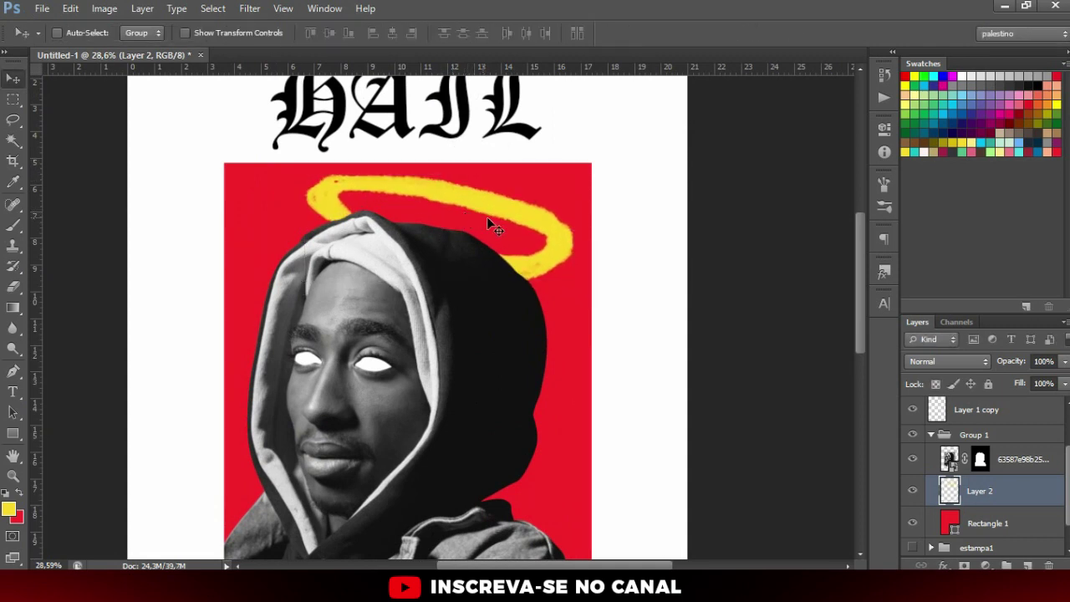
- Reselect the halo layer Layer 2 inside Group 1
{"action": "scroll", "coordinate": [501, 222], "scroll_direction": "down", "scroll_amount": 3}
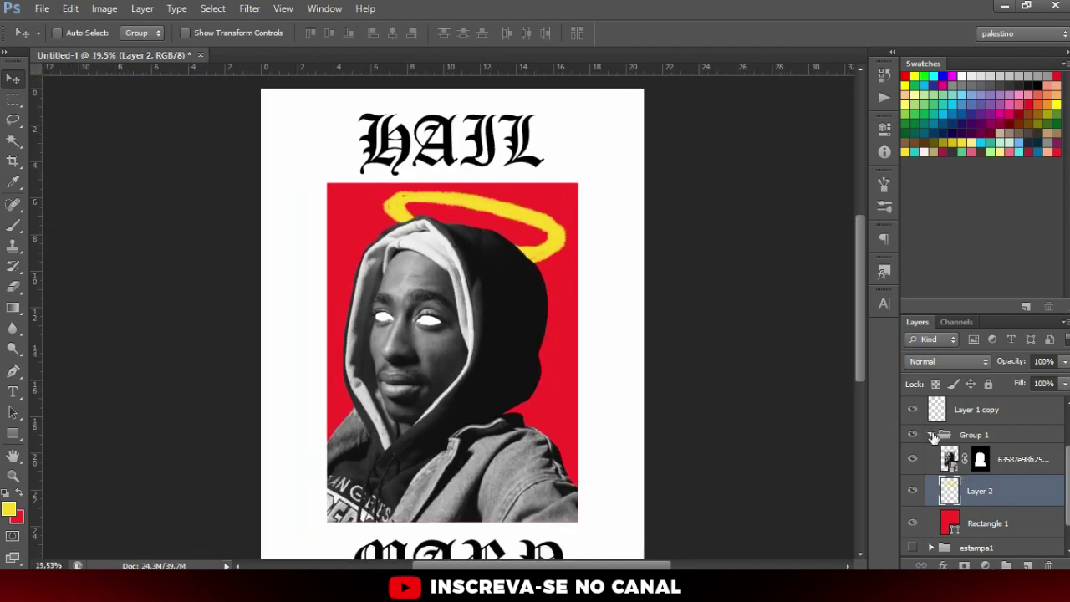
{"action": "left_click", "coordinate": [933, 437]}
{"action": "scroll", "coordinate": [559, 267], "scroll_direction": "down", "scroll_amount": 2}
{"action": "scroll", "coordinate": [560, 273], "scroll_direction": "down", "scroll_amount": 3}
{"action": "scroll", "coordinate": [566, 280], "scroll_direction": "up", "scroll_amount": 2}
{"action": "scroll", "coordinate": [477, 209], "scroll_direction": "up", "scroll_amount": 2}
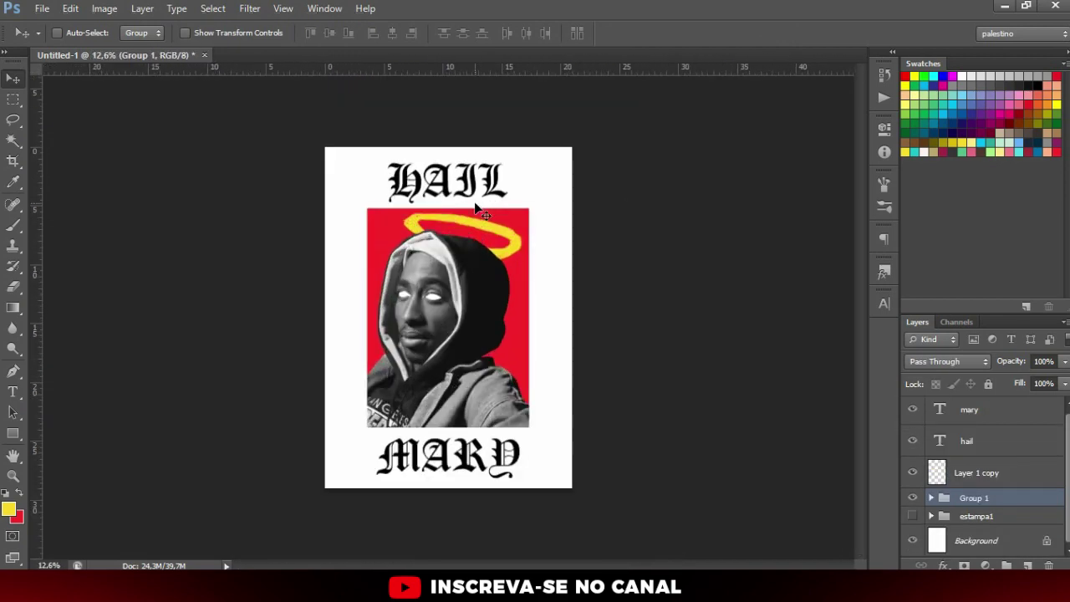
{"action": "scroll", "coordinate": [476, 209], "scroll_direction": "up", "scroll_amount": 2}
{"action": "left_click", "coordinate": [931, 498]}
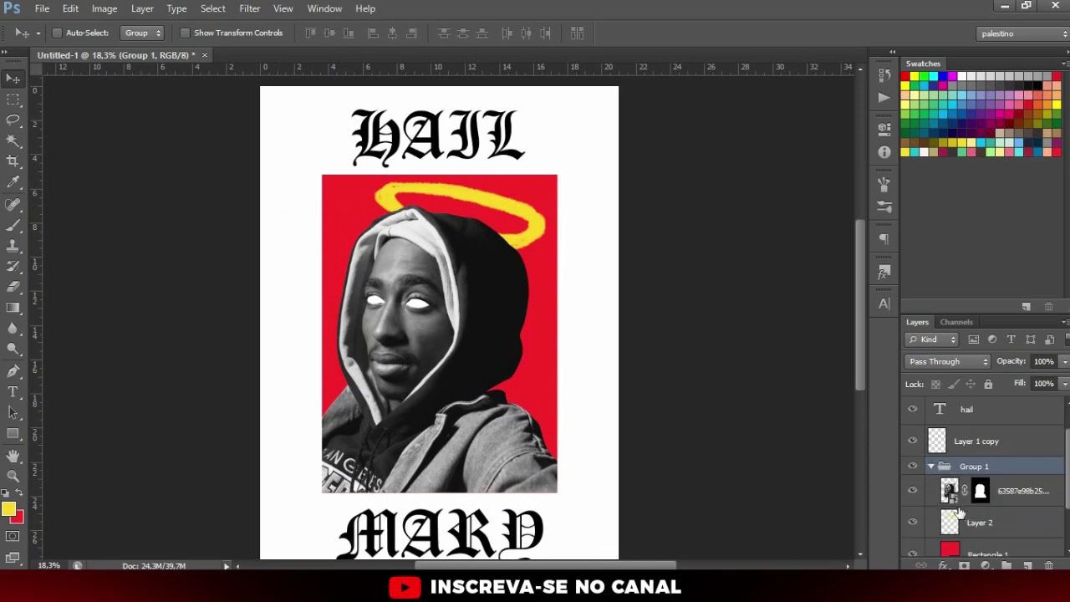
{"action": "left_click", "coordinate": [1002, 524]}
- On a new layer, paint yellow drips under the halo's right side and left end
{"action": "left_click", "coordinate": [1030, 566]}
{"action": "key", "text": "b"}
{"action": "scroll", "coordinate": [557, 222], "scroll_direction": "up", "scroll_amount": 1}
{"action": "scroll", "coordinate": [535, 238], "scroll_direction": "up", "scroll_amount": 3}
{"action": "scroll", "coordinate": [527, 247], "scroll_direction": "up", "scroll_amount": 2}
{"action": "left_click_drag", "start_coordinate": [526, 248], "coordinate": [532, 296]}
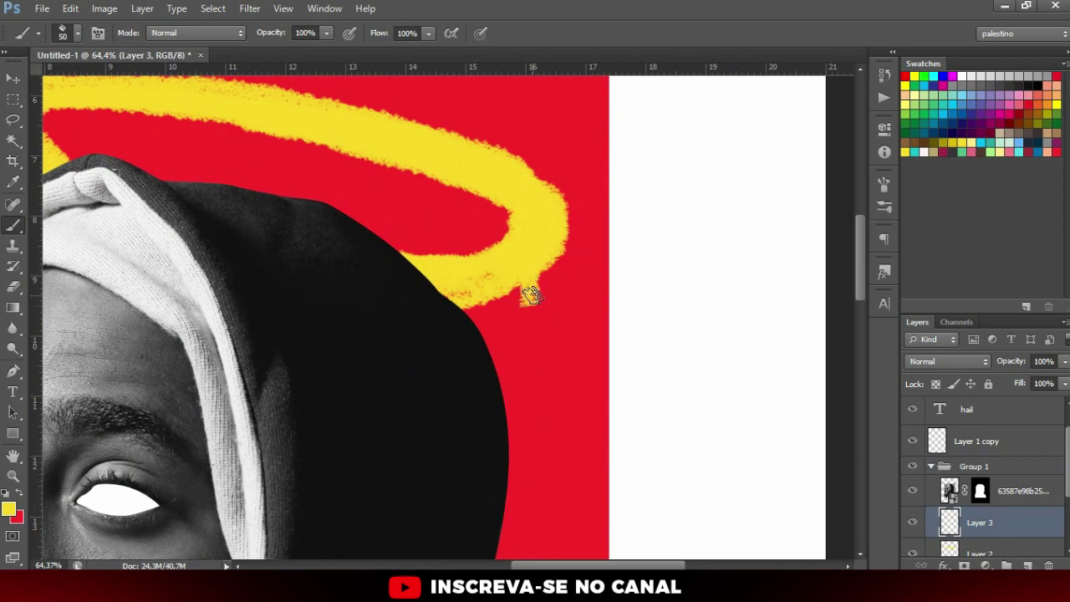
{"action": "key", "text": "bracketleft"}
{"action": "key", "text": "bracketleft"}
{"action": "key", "text": "bracketleft"}
{"action": "left_click_drag", "start_coordinate": [513, 284], "coordinate": [546, 281]}
{"action": "scroll", "coordinate": [535, 305], "scroll_direction": "down", "scroll_amount": 3}
{"action": "scroll", "coordinate": [190, 174], "scroll_direction": "up", "scroll_amount": 1}
{"action": "scroll", "coordinate": [167, 180], "scroll_direction": "up", "scroll_amount": 2}
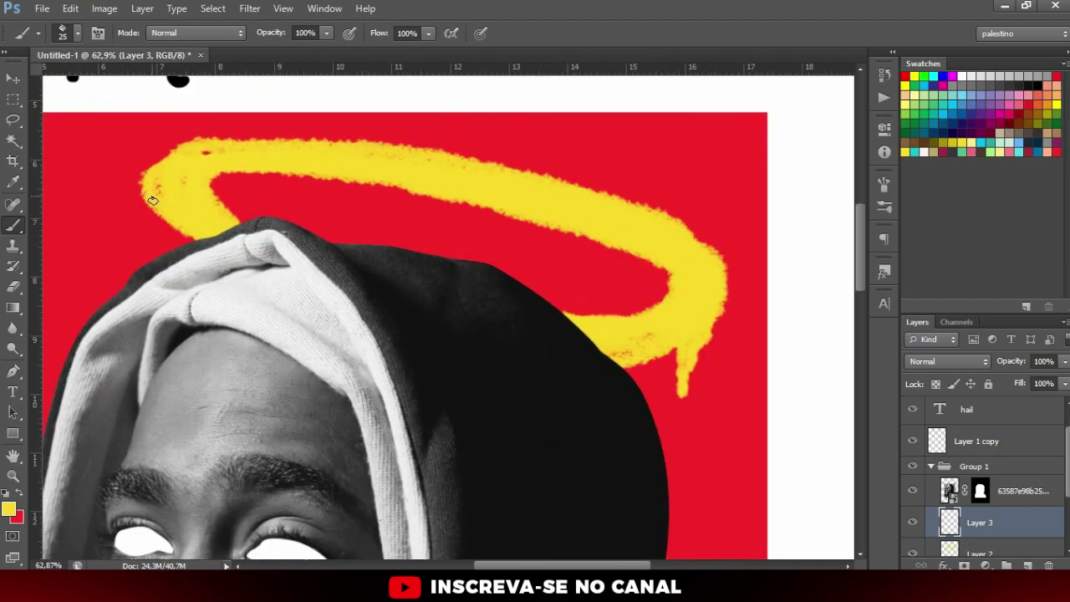
{"action": "left_click_drag", "start_coordinate": [158, 224], "coordinate": [165, 228]}
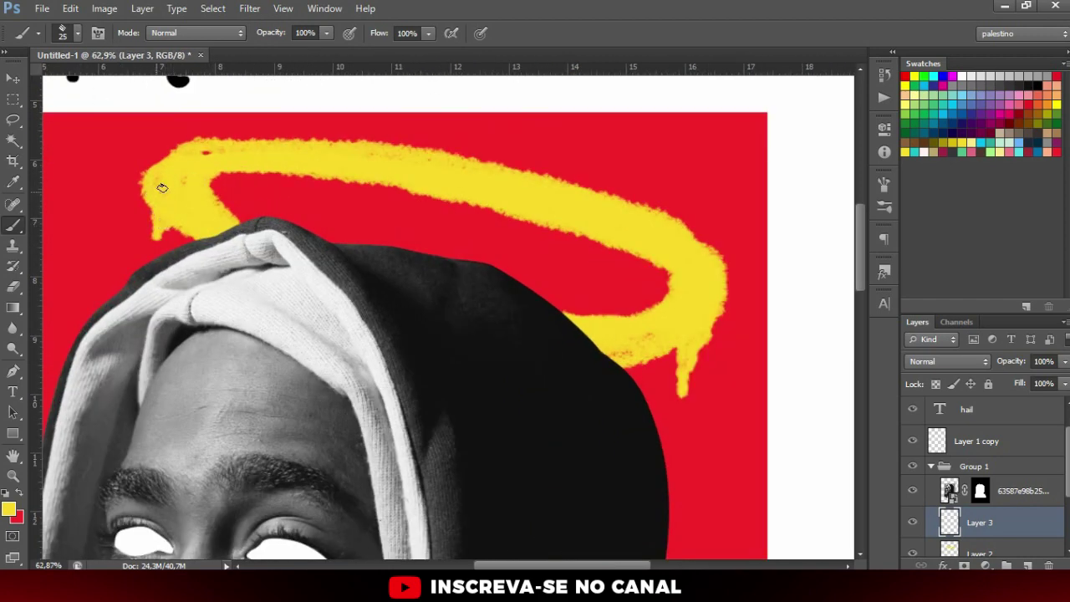
- Paint a trial drip below the halo on Layer 3, then undo it
{"action": "left_click", "coordinate": [928, 466]}
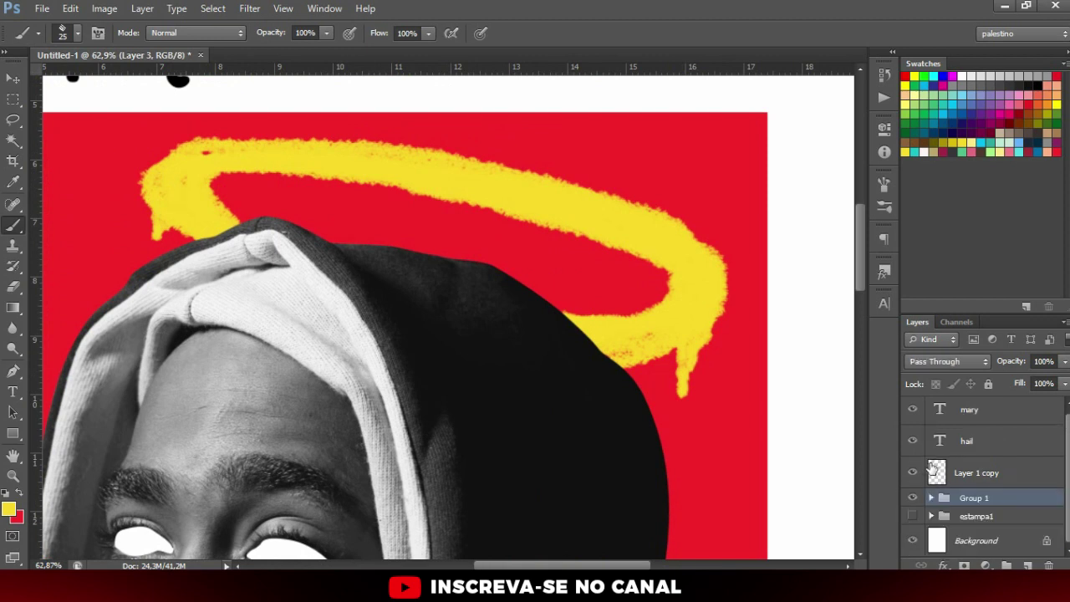
{"action": "left_click", "coordinate": [945, 473]}
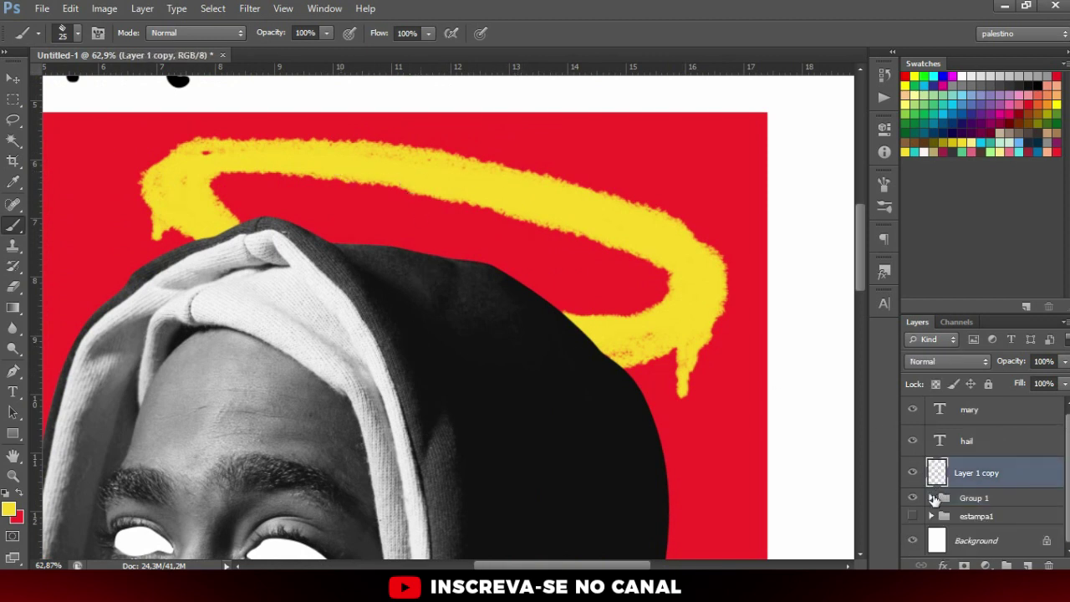
{"action": "left_click", "coordinate": [934, 500]}
{"action": "left_click", "coordinate": [993, 523]}
{"action": "left_click_drag", "start_coordinate": [519, 220], "coordinate": [519, 266]}
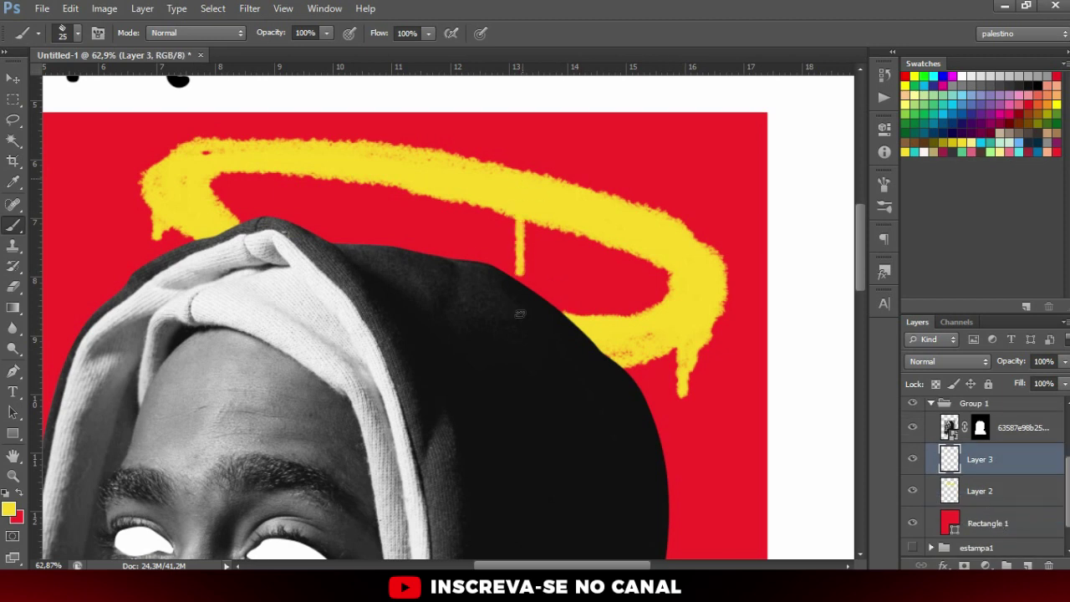
{"action": "key", "text": "ctrl+z"}
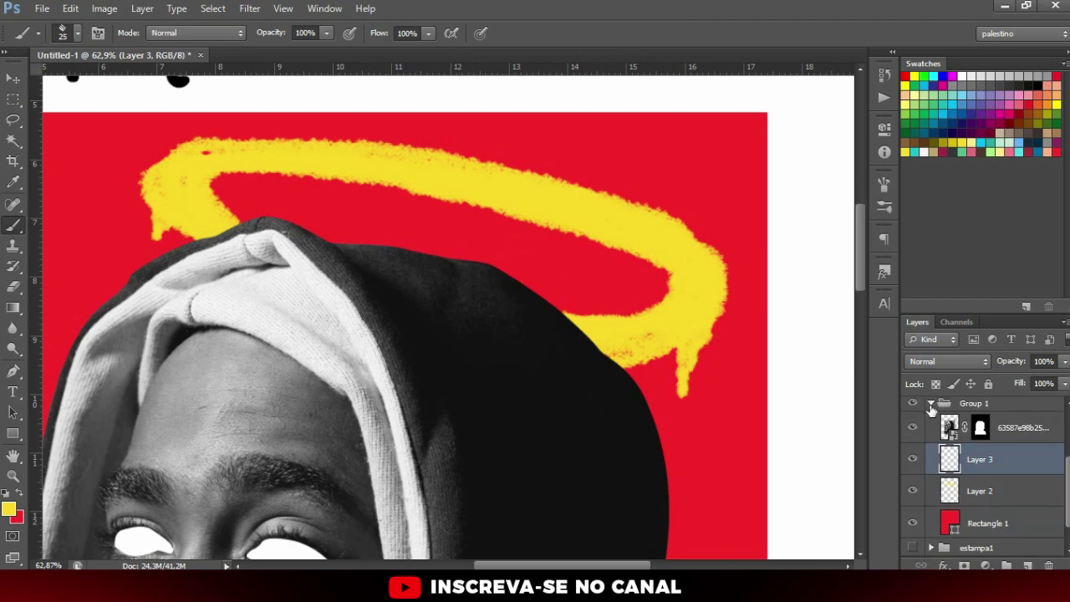
- Add a new layer above Layer 1 copy and paint two drips from the halo's edges
{"action": "left_click", "coordinate": [930, 403]}
{"action": "left_click", "coordinate": [912, 476]}
{"action": "left_click", "coordinate": [976, 476]}
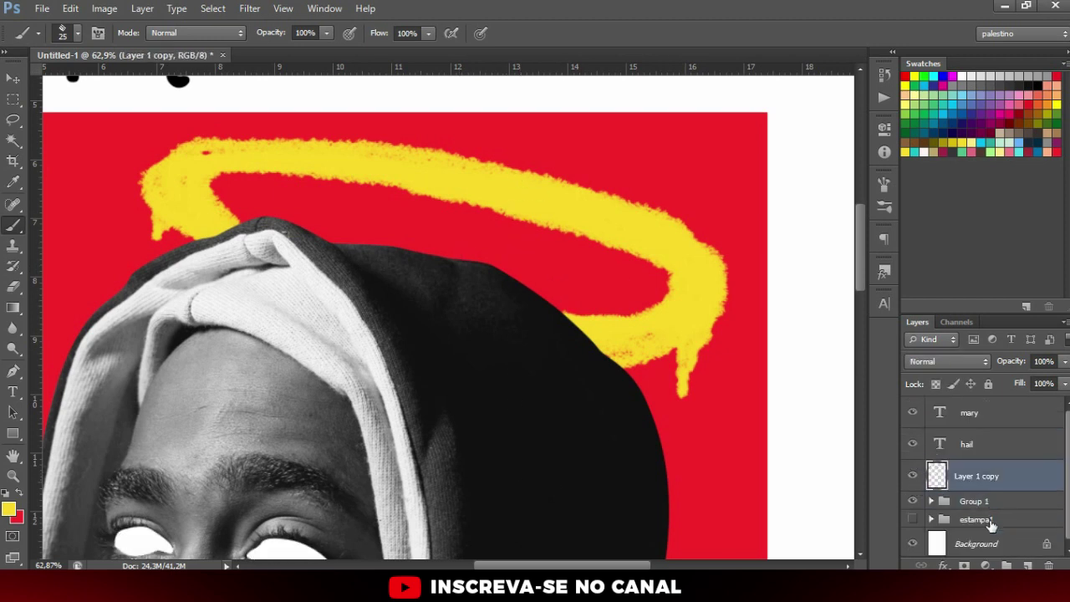
{"action": "left_click", "coordinate": [1027, 566]}
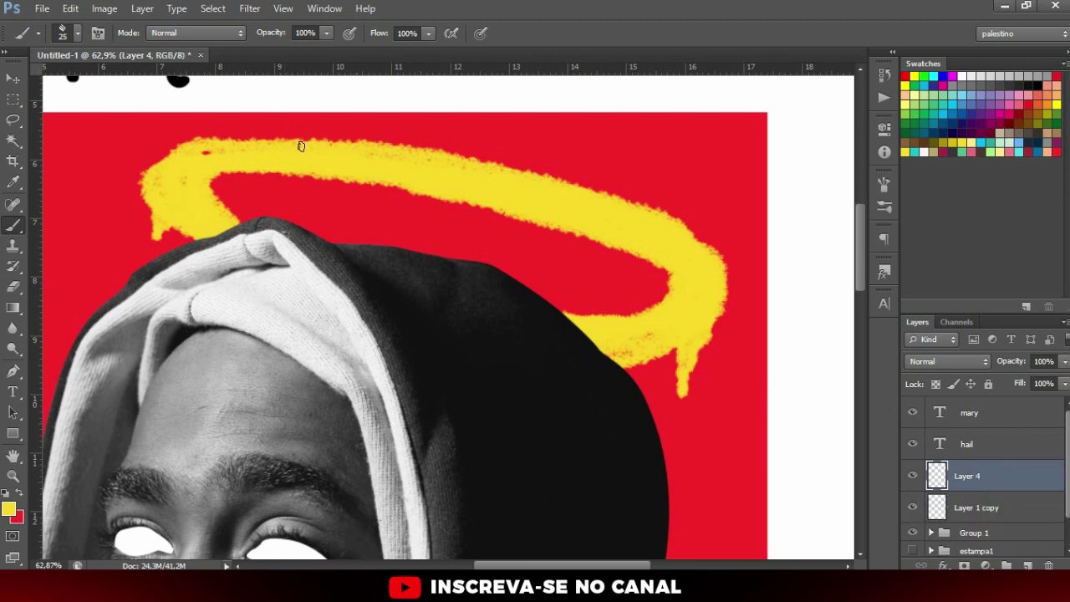
{"action": "left_click_drag", "start_coordinate": [385, 190], "coordinate": [388, 255]}
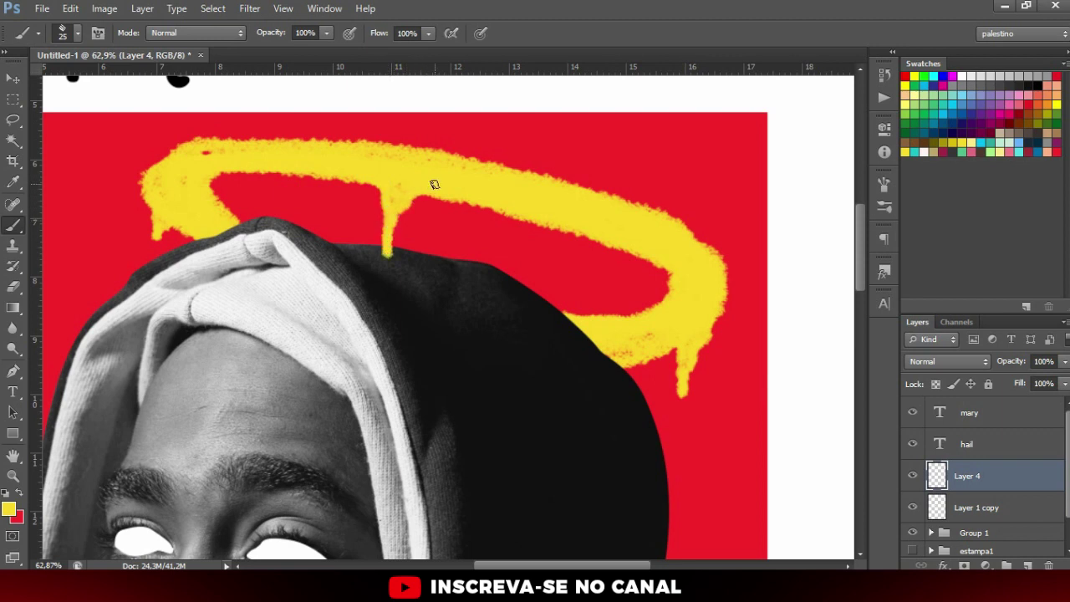
{"action": "left_click_drag", "start_coordinate": [554, 221], "coordinate": [558, 251]}
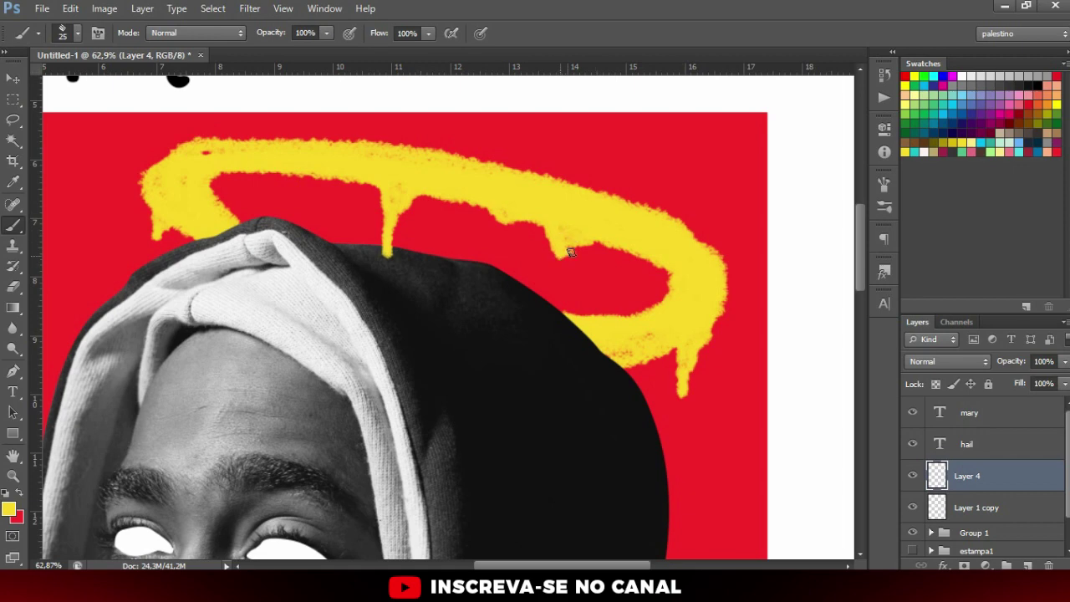
- Lengthen and thicken the yellow drip under the halo
{"action": "scroll", "coordinate": [620, 357], "scroll_direction": "down", "scroll_amount": 5}
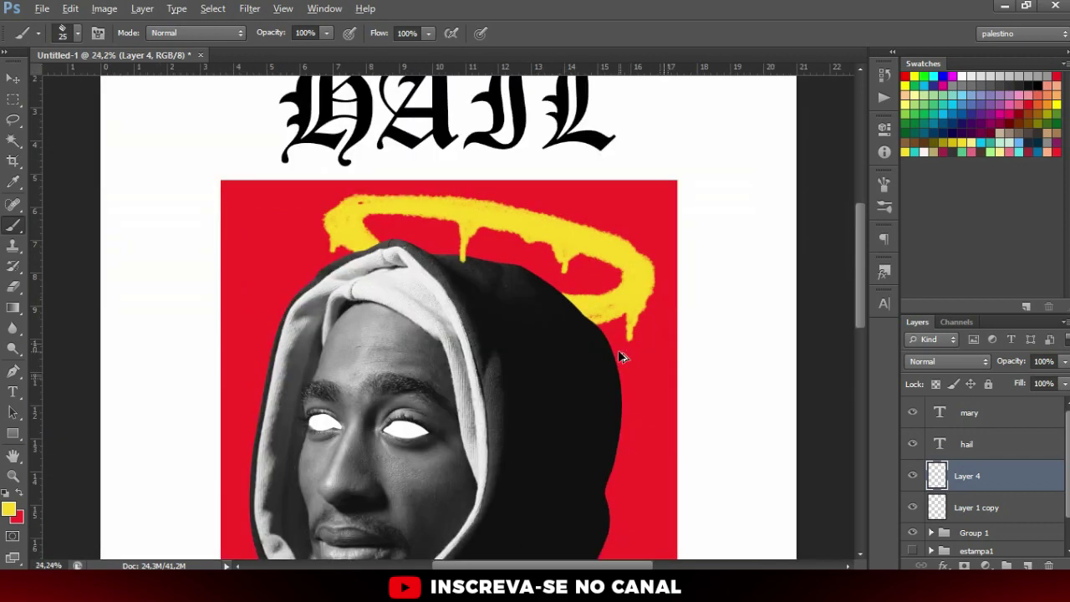
{"action": "scroll", "coordinate": [619, 357], "scroll_direction": "down", "scroll_amount": 2}
{"action": "scroll", "coordinate": [594, 290], "scroll_direction": "up", "scroll_amount": 1}
{"action": "scroll", "coordinate": [575, 290], "scroll_direction": "up", "scroll_amount": 3}
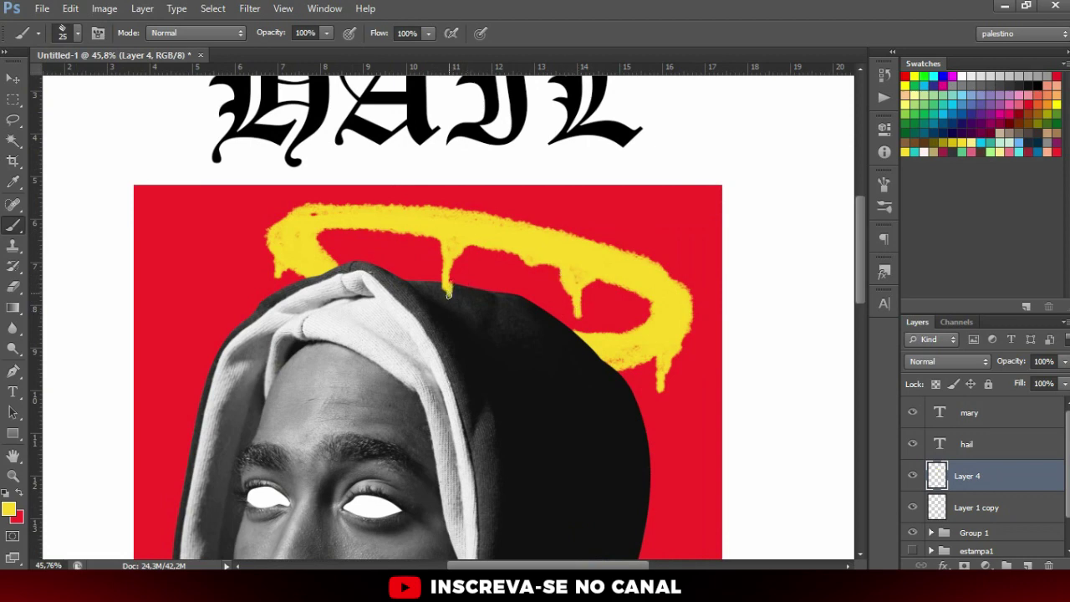
{"action": "left_click_drag", "start_coordinate": [447, 312], "coordinate": [446, 284]}
{"action": "scroll", "coordinate": [449, 247], "scroll_direction": "down", "scroll_amount": 2}
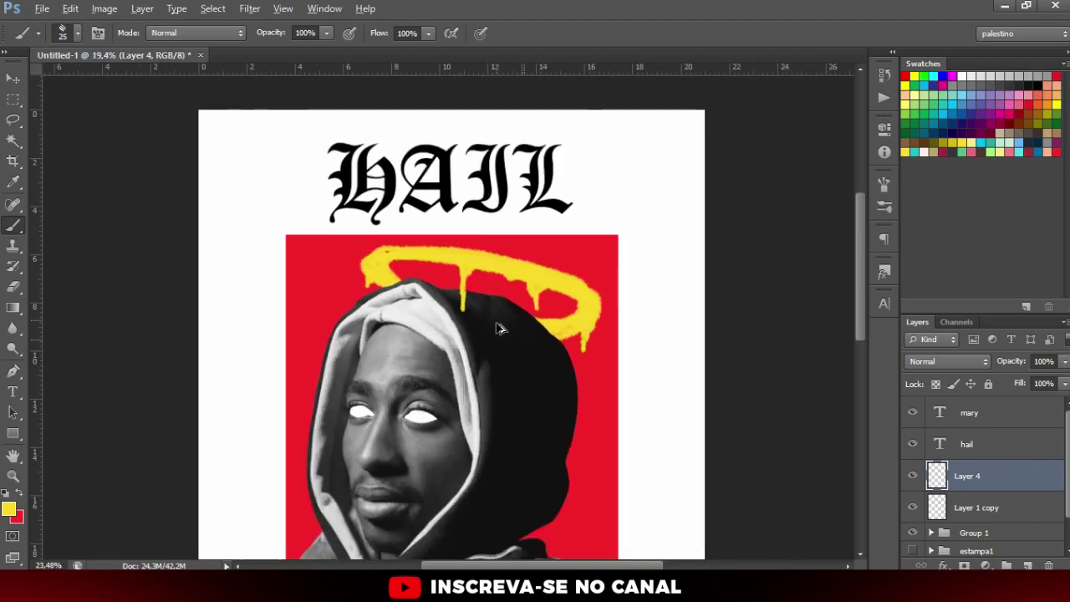
{"action": "scroll", "coordinate": [496, 326], "scroll_direction": "down", "scroll_amount": 2}
- Add a new empty layer above Layer 1 copy for the eye drips
{"action": "key", "text": "v"}
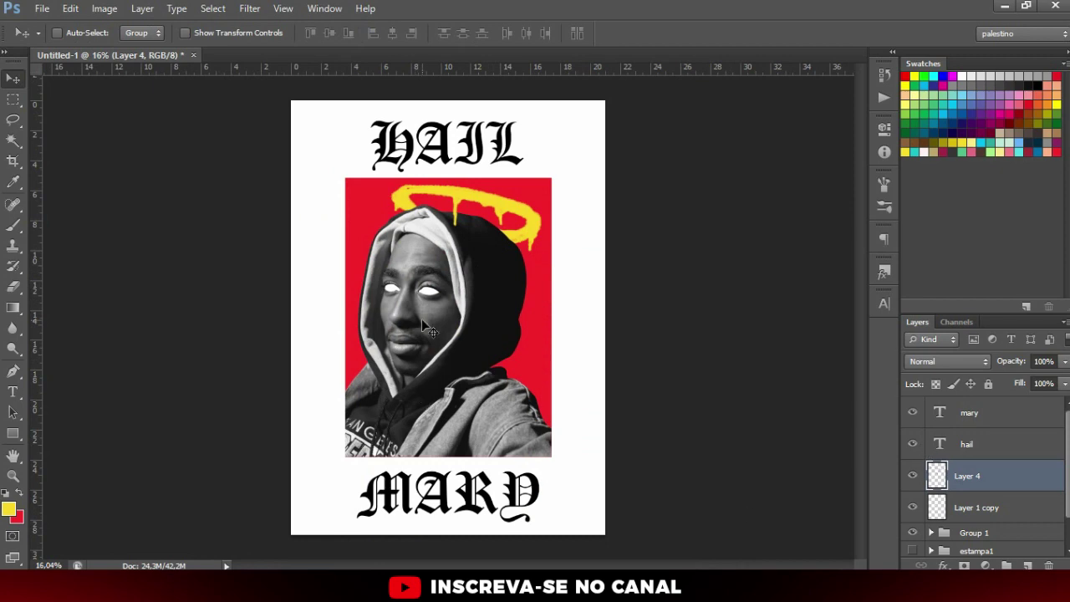
{"action": "scroll", "coordinate": [426, 316], "scroll_direction": "up", "scroll_amount": 2}
{"action": "left_click", "coordinate": [966, 506]}
{"action": "left_click", "coordinate": [1027, 566]}
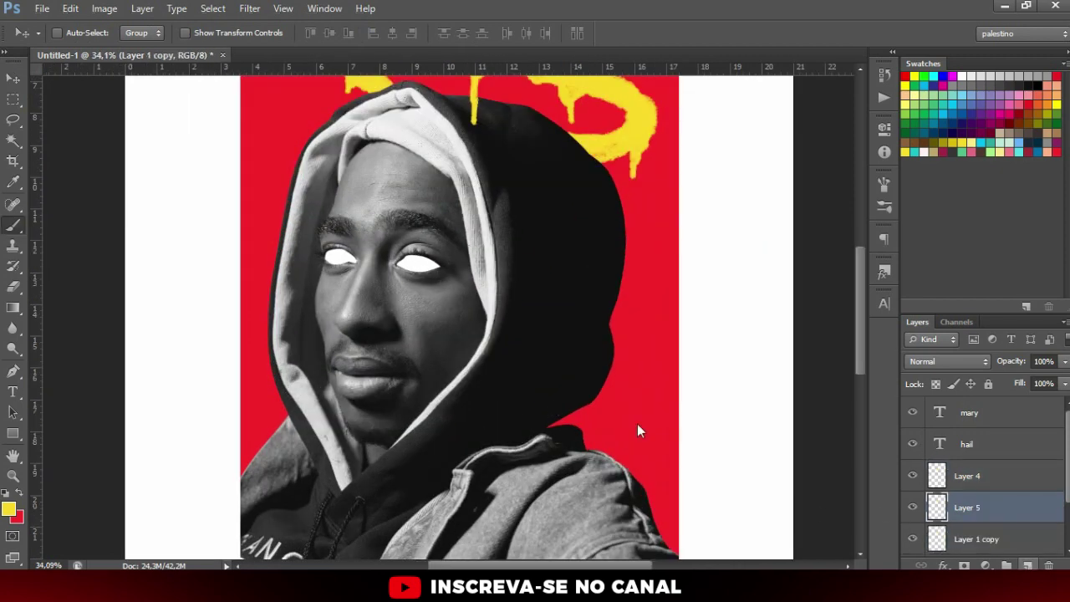
- Set a white hard round brush with 1% spacing
{"action": "key", "text": "b"}
{"action": "scroll", "coordinate": [446, 281], "scroll_direction": "up", "scroll_amount": 1}
{"action": "scroll", "coordinate": [445, 281], "scroll_direction": "up", "scroll_amount": 1}
{"action": "left_click", "coordinate": [442, 243], "text": "alt"}
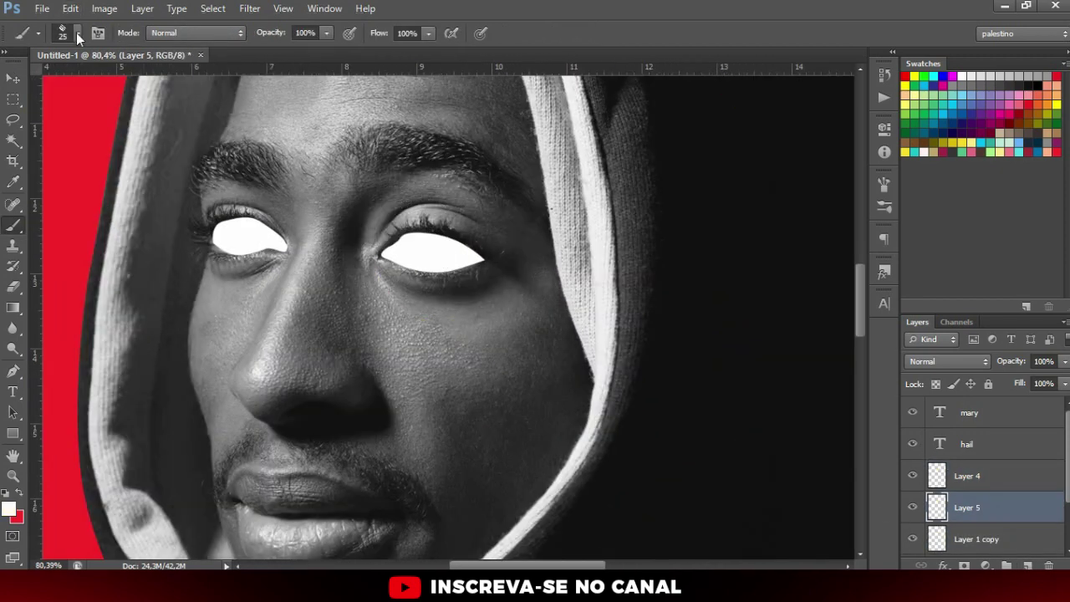
{"action": "left_click", "coordinate": [76, 33]}
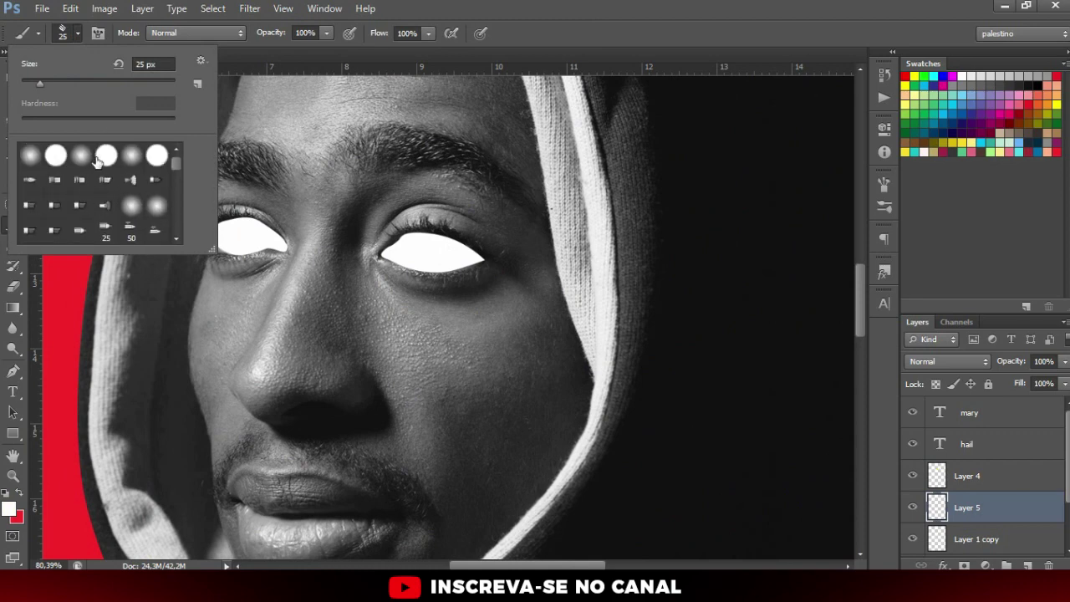
{"action": "left_click", "coordinate": [96, 158]}
{"action": "left_click", "coordinate": [98, 32]}
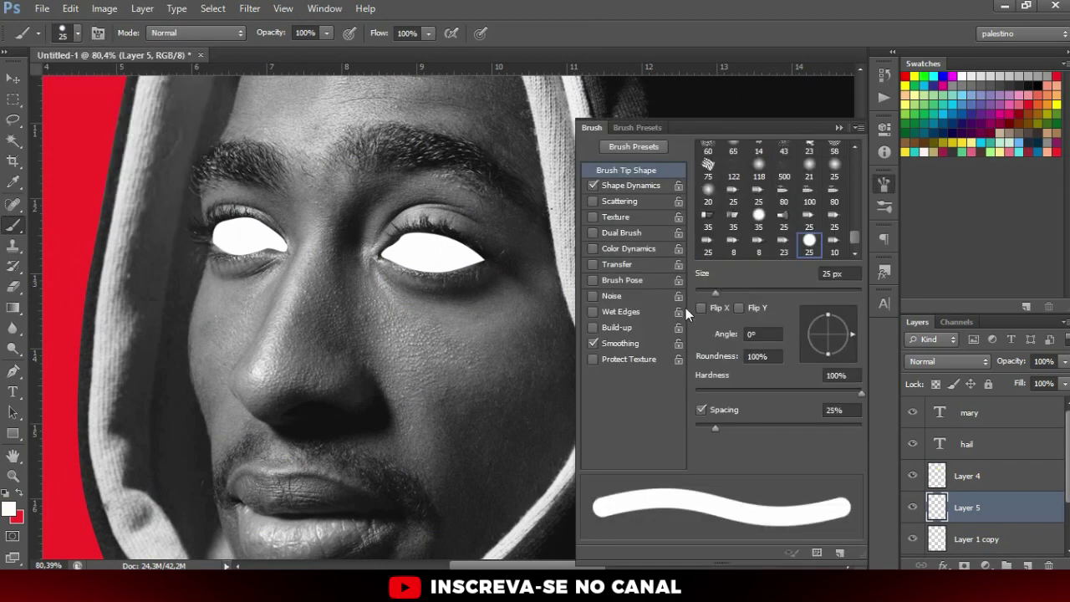
{"action": "mouse_move", "coordinate": [716, 425]}
{"action": "left_mouse_down"}
{"action": "mouse_move", "coordinate": [648, 431]}
{"action": "mouse_move", "coordinate": [860, 433]}
{"action": "mouse_move", "coordinate": [725, 429]}
{"action": "mouse_move", "coordinate": [764, 427]}
{"action": "left_mouse_up"}
- Test white strokes at wider 15% spacing, then undo them
{"action": "left_click_drag", "start_coordinate": [495, 350], "coordinate": [259, 368]}
{"action": "left_click_drag", "start_coordinate": [321, 332], "coordinate": [498, 324]}
{"action": "key", "text": "ctrl+alt+z"}
{"action": "key", "text": "ctrl+alt+z"}
{"action": "left_click", "coordinate": [708, 427]}
{"action": "mouse_move", "coordinate": [473, 372]}
{"action": "left_mouse_down"}
{"action": "mouse_move", "coordinate": [435, 372]}
{"action": "mouse_move", "coordinate": [473, 341]}
{"action": "left_mouse_up"}
{"action": "scroll", "coordinate": [432, 354], "scroll_direction": "up", "scroll_amount": 3}
{"action": "scroll", "coordinate": [509, 389], "scroll_direction": "up", "scroll_amount": 4}
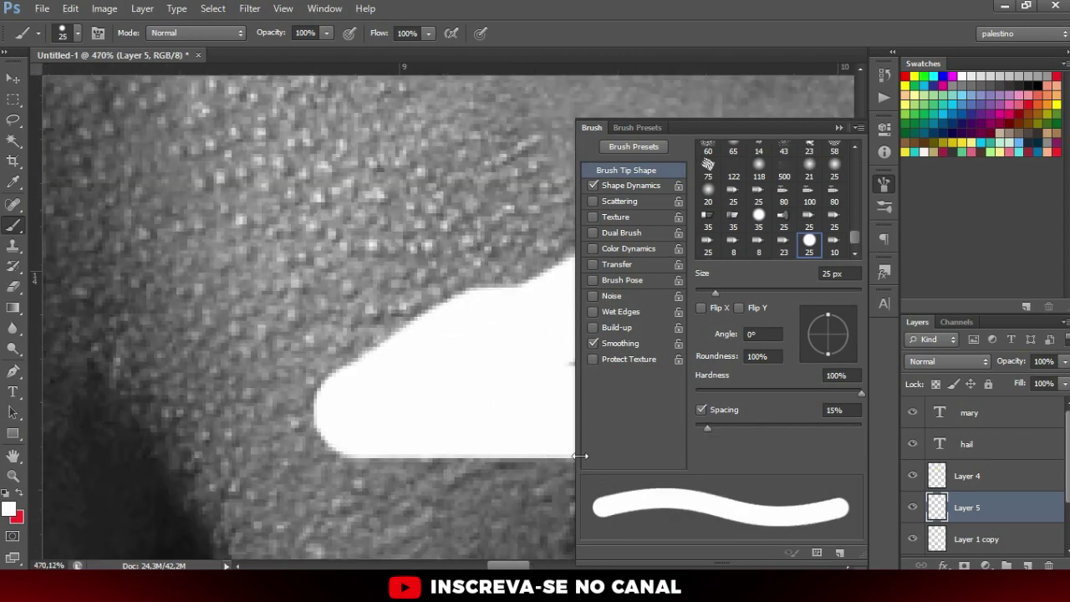
{"action": "key", "text": "ctrl+alt+z"}
- Return spacing to 1% and test solid white strokes, undoing the one on the nose
{"action": "left_click_drag", "start_coordinate": [707, 426], "coordinate": [696, 426]}
{"action": "left_click_drag", "start_coordinate": [83, 468], "coordinate": [318, 192]}
{"action": "left_click_drag", "start_coordinate": [92, 434], "coordinate": [493, 239]}
{"action": "scroll", "coordinate": [500, 294], "scroll_direction": "down", "scroll_amount": 3}
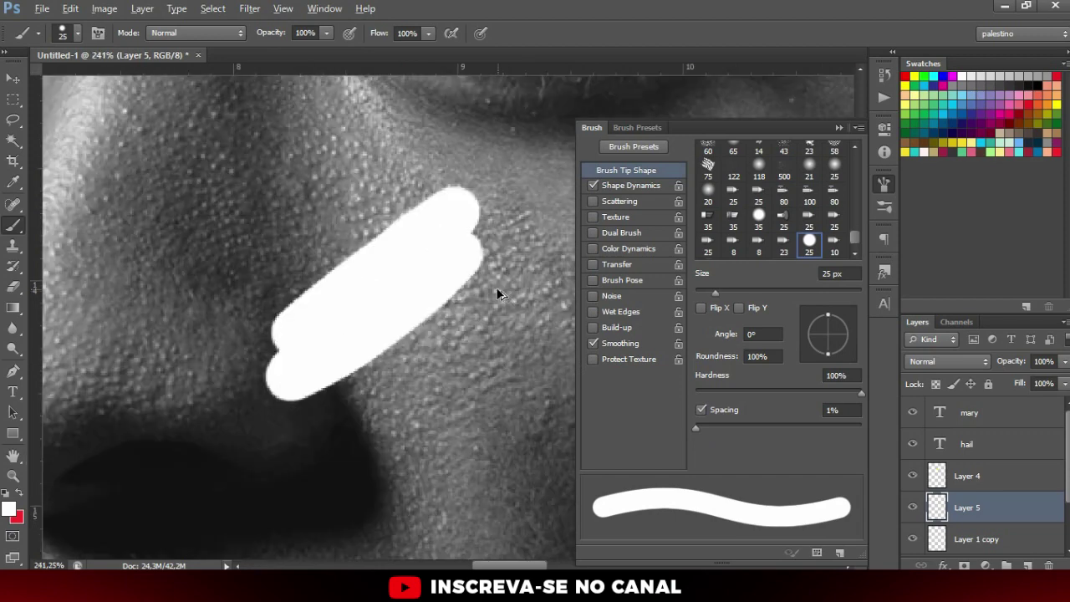
{"action": "scroll", "coordinate": [500, 294], "scroll_direction": "down", "scroll_amount": 3}
{"action": "key", "text": "ctrl+alt+z"}
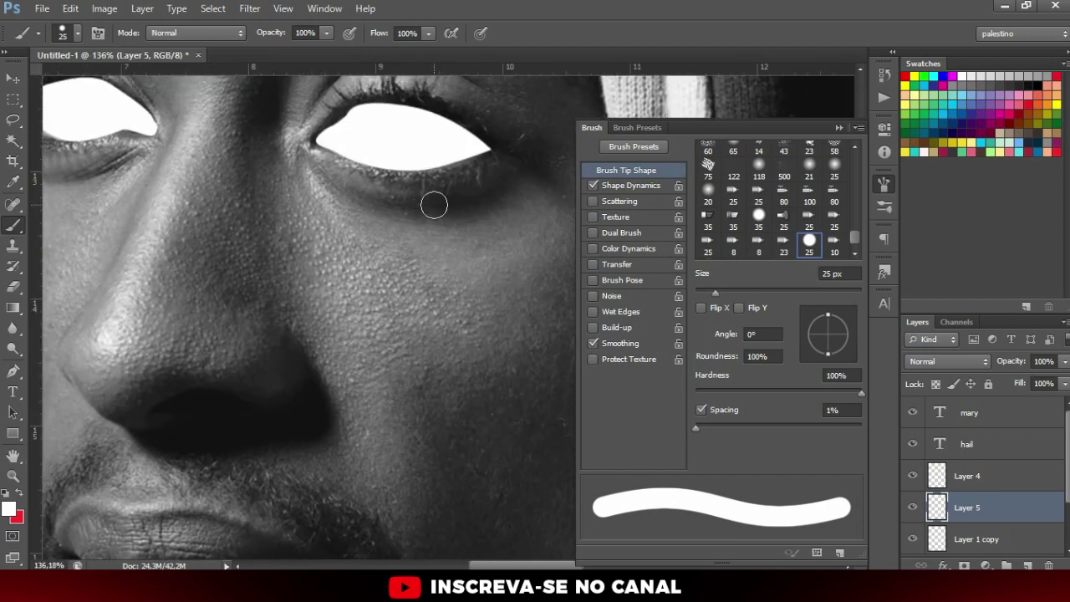
- Shrink the brush to 6 px and paint white drips running down from the eyes
{"action": "key", "text": "shift+comma"}
{"action": "key", "text": "bracketleft"}
{"action": "key", "text": "bracketleft"}
{"action": "key", "text": "bracketleft"}
{"action": "key", "text": "bracketleft"}
{"action": "key", "text": "bracketleft"}
{"action": "key", "text": "bracketleft"}
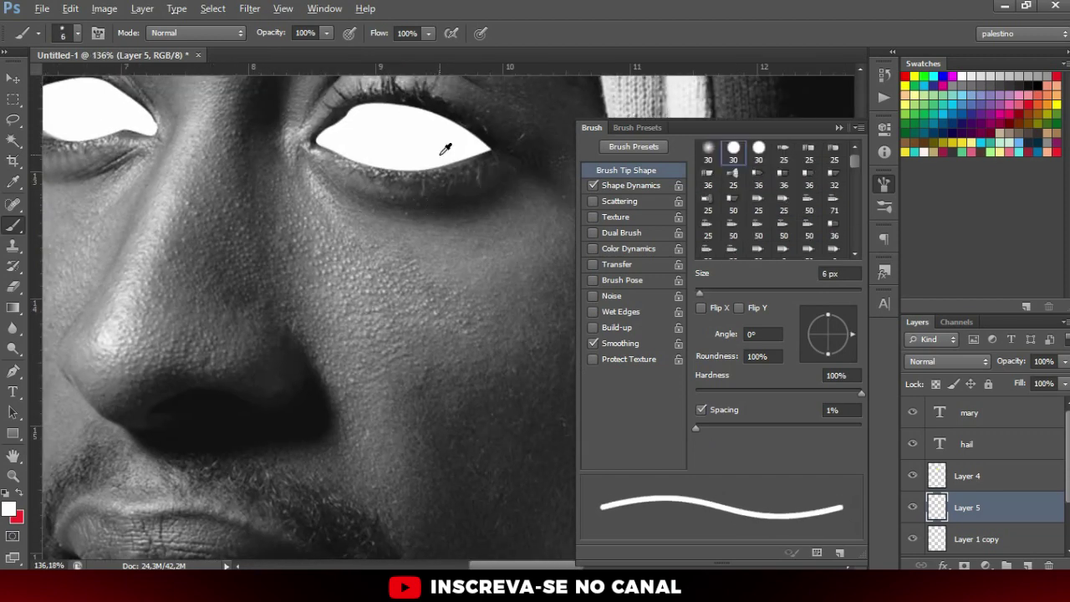
{"action": "scroll", "coordinate": [446, 148], "scroll_direction": "up", "scroll_amount": 2}
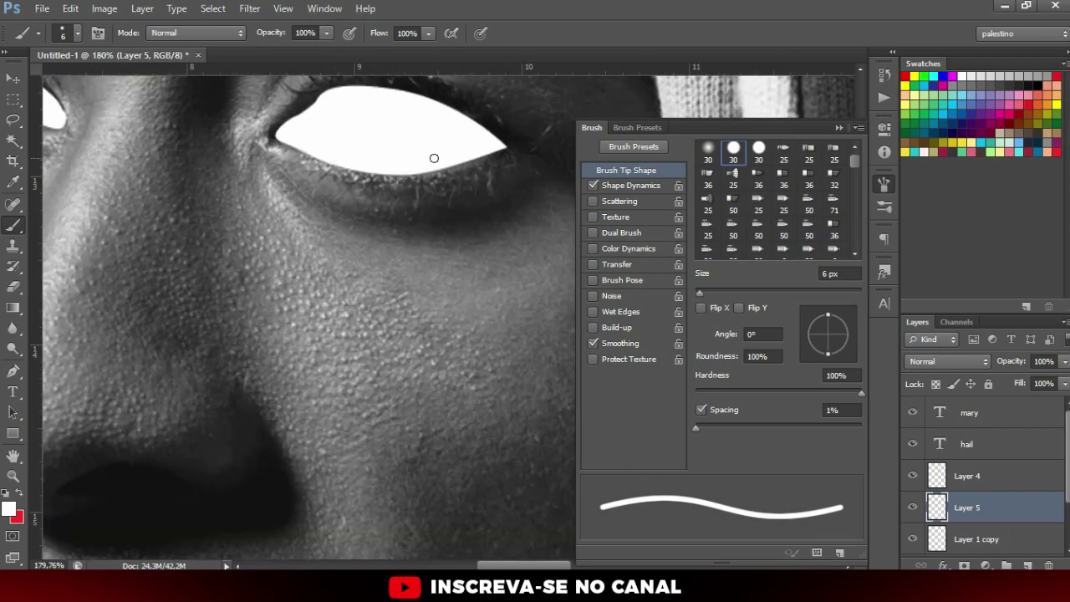
{"action": "mouse_move", "coordinate": [497, 148]}
{"action": "left_mouse_down"}
{"action": "mouse_move", "coordinate": [493, 261]}
{"action": "mouse_move", "coordinate": [488, 156]}
{"action": "left_mouse_up"}
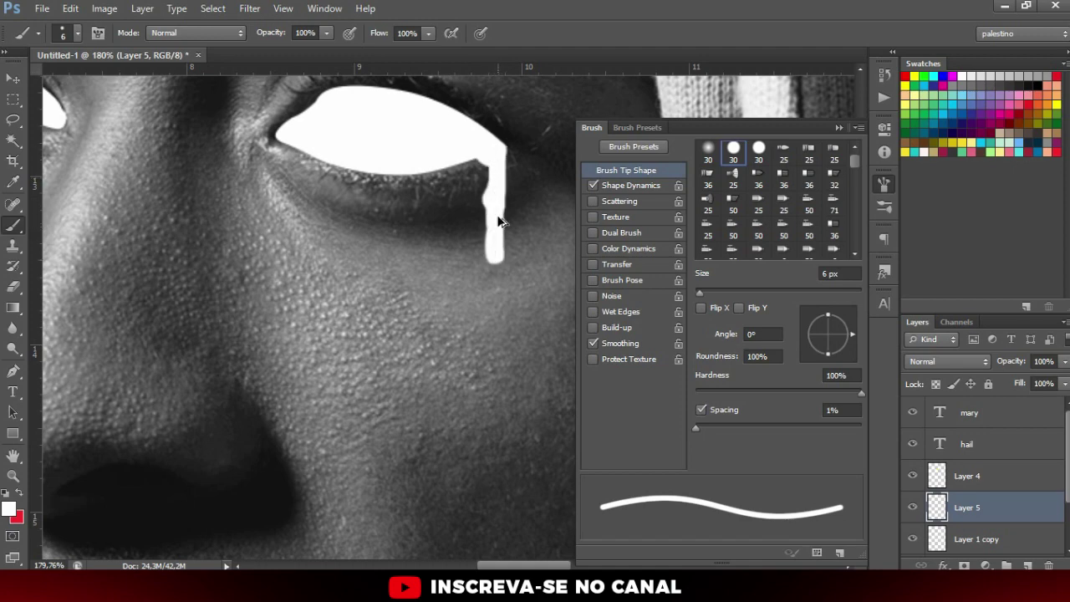
{"action": "scroll", "coordinate": [498, 221], "scroll_direction": "down", "scroll_amount": 5}
{"action": "scroll", "coordinate": [494, 276], "scroll_direction": "up", "scroll_amount": 3}
{"action": "scroll", "coordinate": [494, 276], "scroll_direction": "up", "scroll_amount": 2}
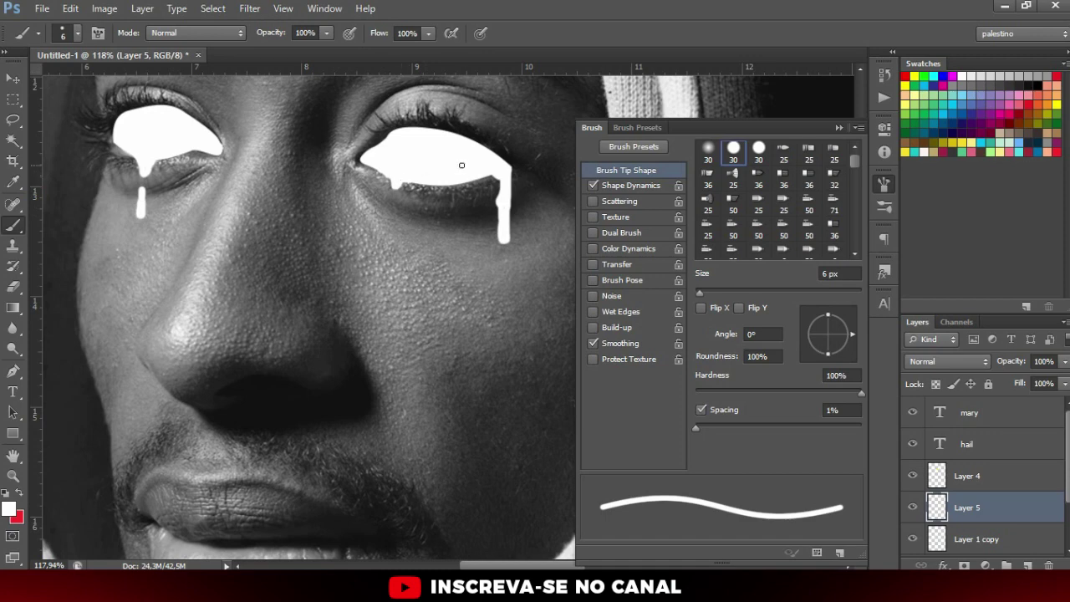
{"action": "key", "text": "ctrl+0"}
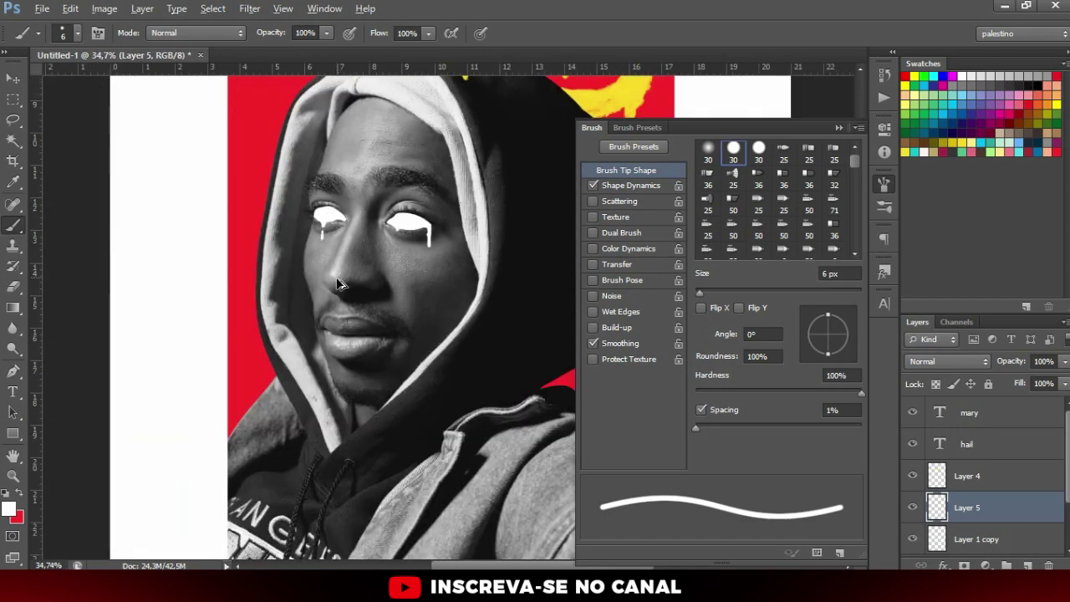
- Compare the designs by toggling estampa1 and Group 1 visibility, leaving Group 1 selected
{"action": "key", "text": "v"}
{"action": "left_click", "coordinate": [838, 130]}
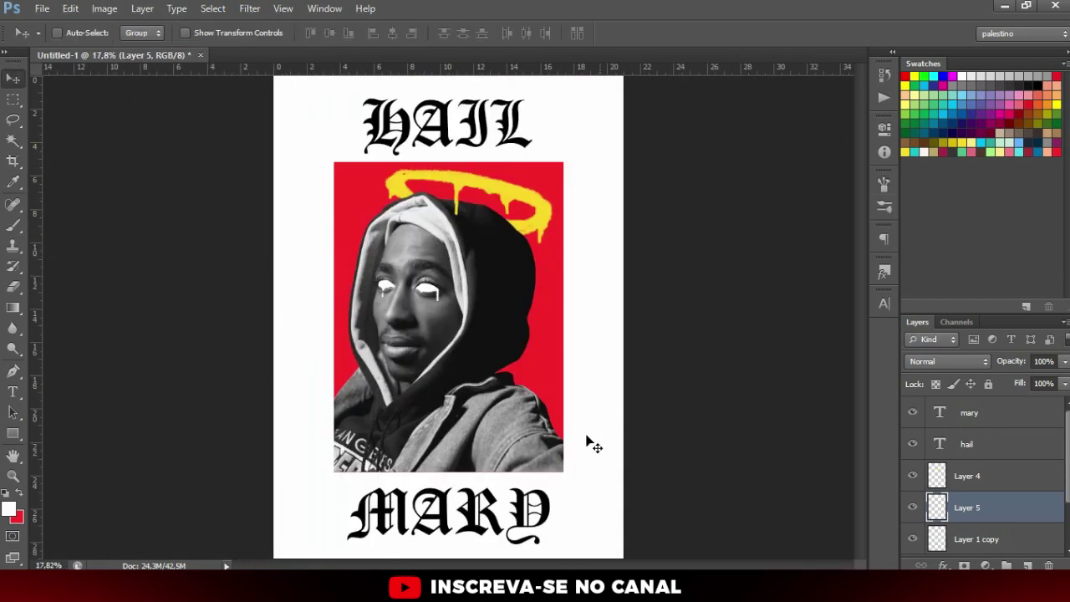
{"action": "scroll", "coordinate": [607, 444], "scroll_direction": "down", "scroll_amount": 2}
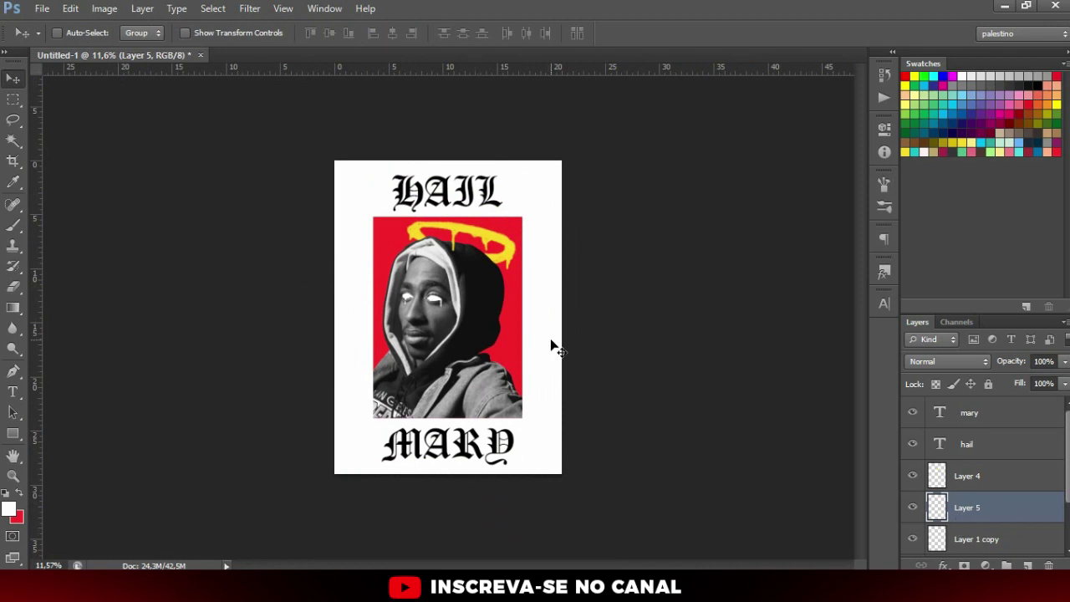
{"action": "scroll", "coordinate": [970, 485], "scroll_direction": "down", "scroll_amount": 2}
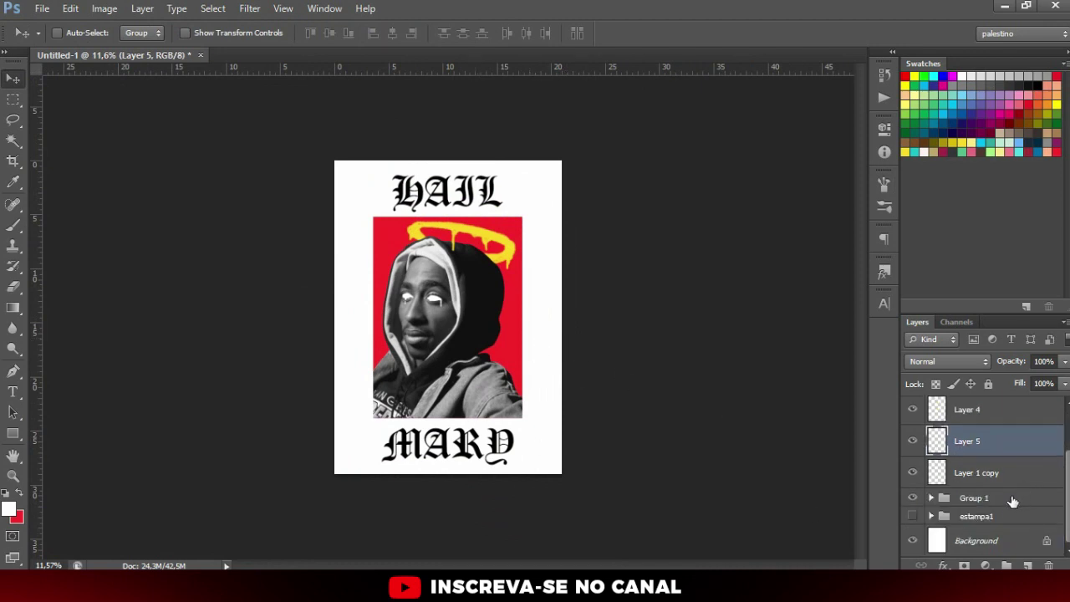
{"action": "left_click", "coordinate": [912, 516]}
{"action": "left_click", "coordinate": [912, 498]}
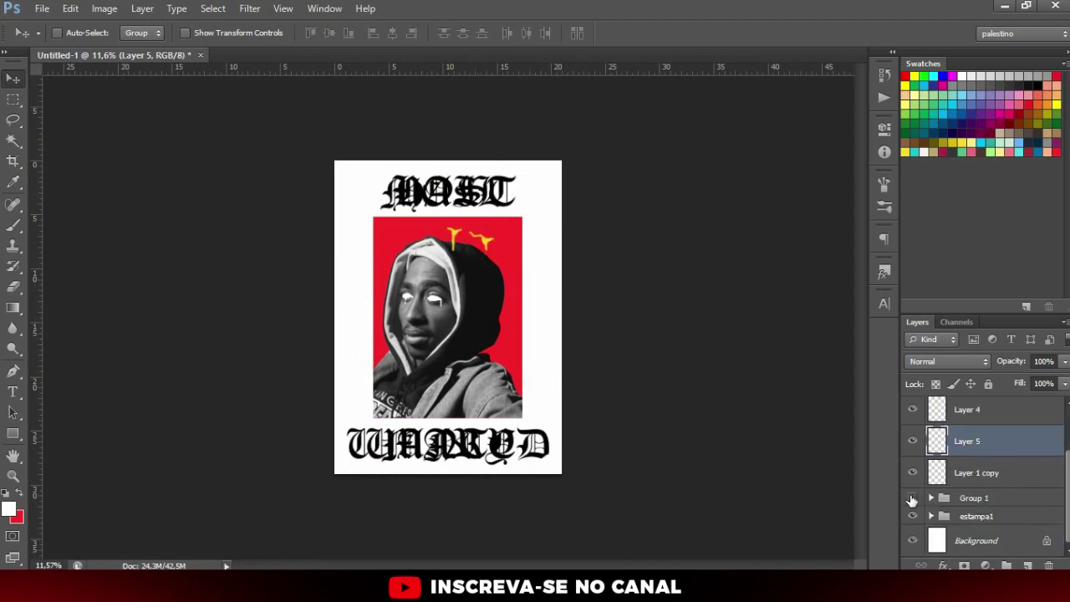
{"action": "left_click", "coordinate": [912, 516]}
{"action": "left_click", "coordinate": [963, 501]}
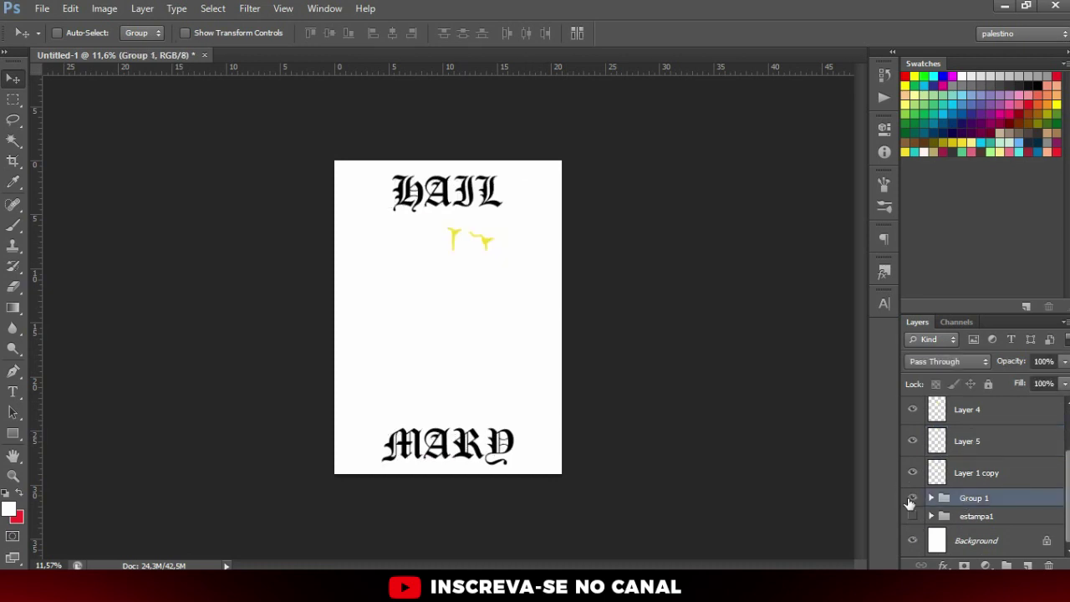
{"action": "left_click", "coordinate": [912, 498]}
{"action": "scroll", "coordinate": [989, 462], "scroll_direction": "up", "scroll_amount": 2}
{"action": "scroll", "coordinate": [983, 439], "scroll_direction": "up", "scroll_amount": 2}
- Group the HAIL MARY layers as 'estampa2', hide it and show estampa1
{"action": "key", "text": "ctrl+g"}
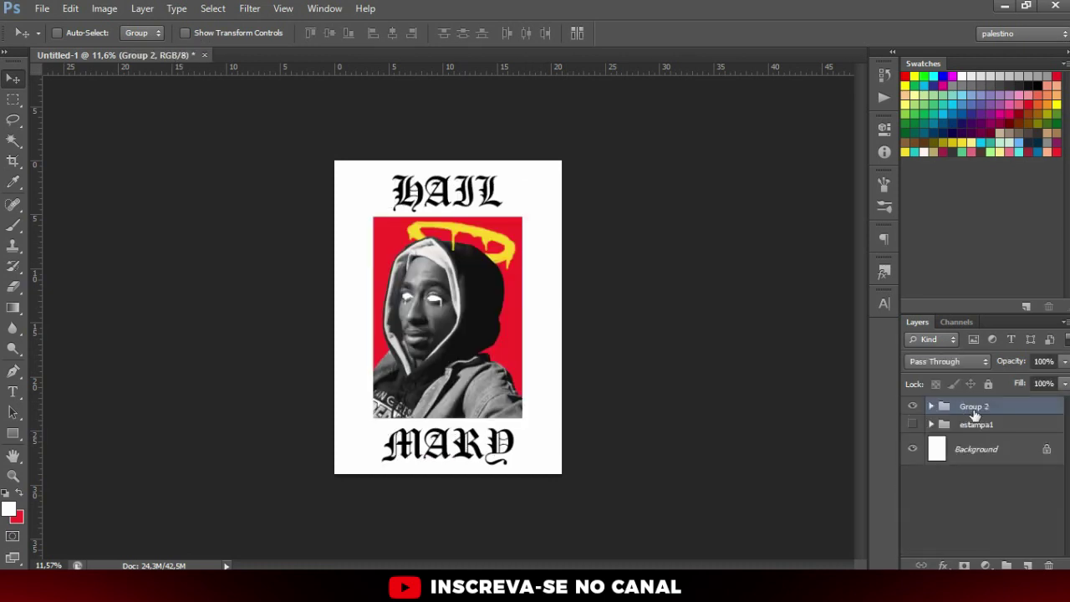
{"action": "double_click", "coordinate": [973, 408]}
{"action": "type", "text": "estampa2"}
{"action": "key", "text": "Return"}
{"action": "key", "text": "ctrl+plus"}
{"action": "left_click", "coordinate": [912, 407]}
{"action": "left_click", "coordinate": [912, 424]}
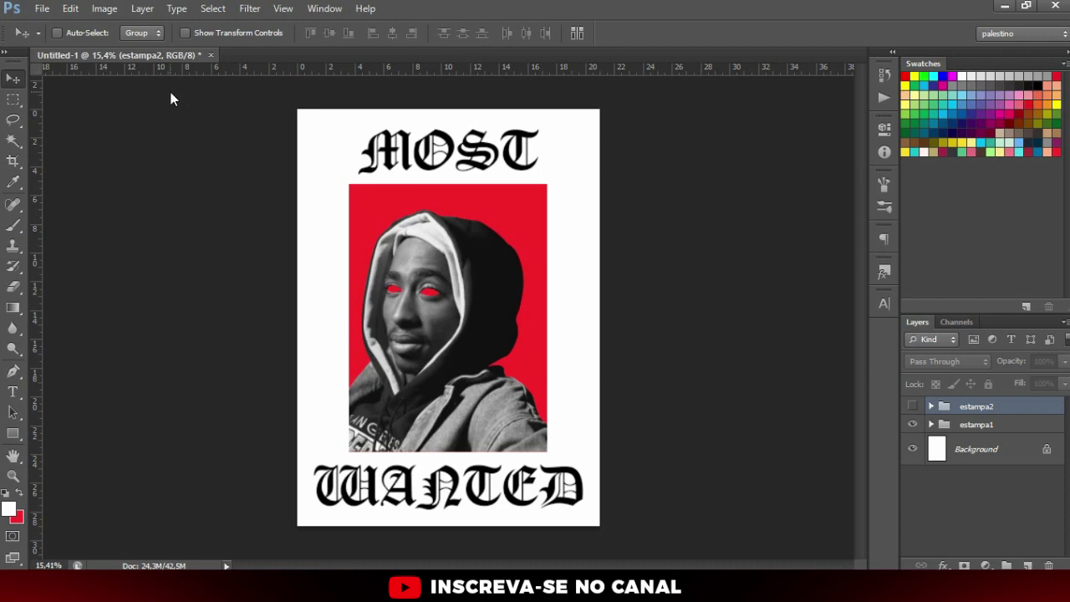
{"action": "key", "text": "ctrl+o"}
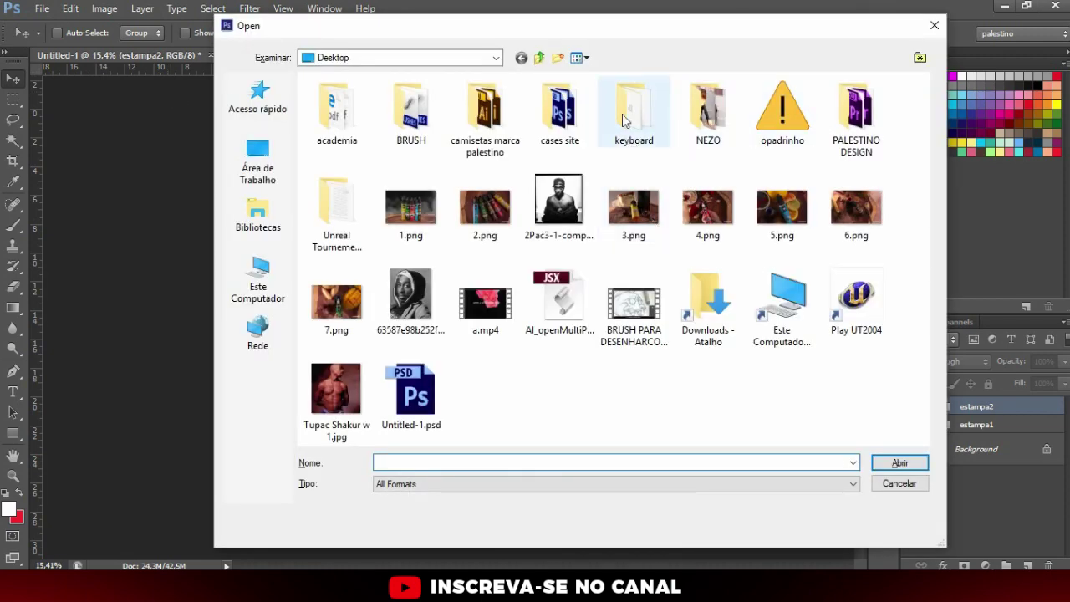
- Open camiseta.psd from the cases site folder and edit its 'Your design here' smart object
{"action": "double_click", "coordinate": [562, 115]}
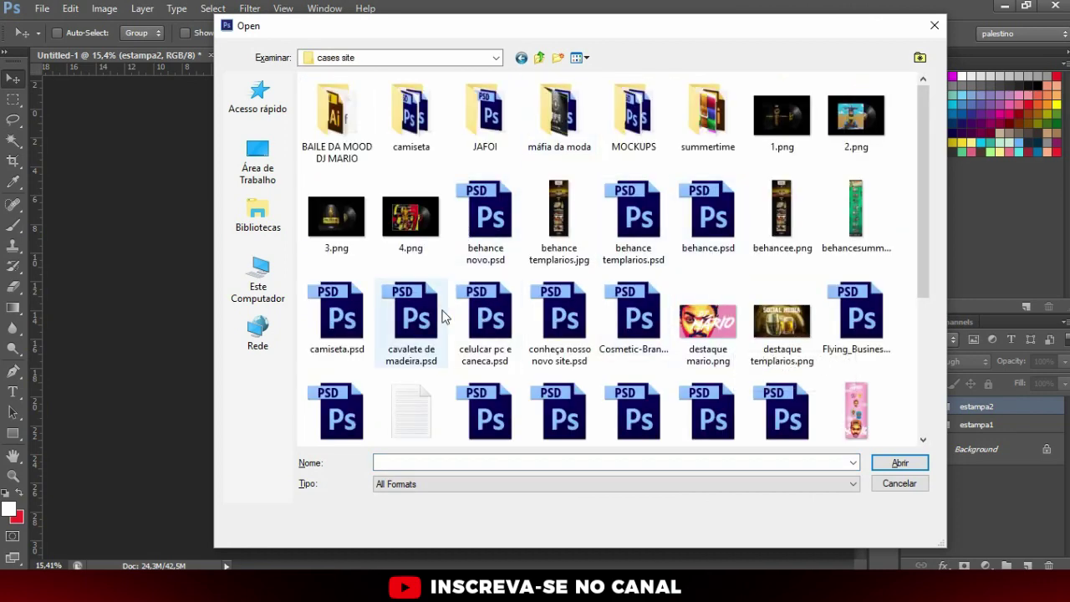
{"action": "double_click", "coordinate": [338, 306]}
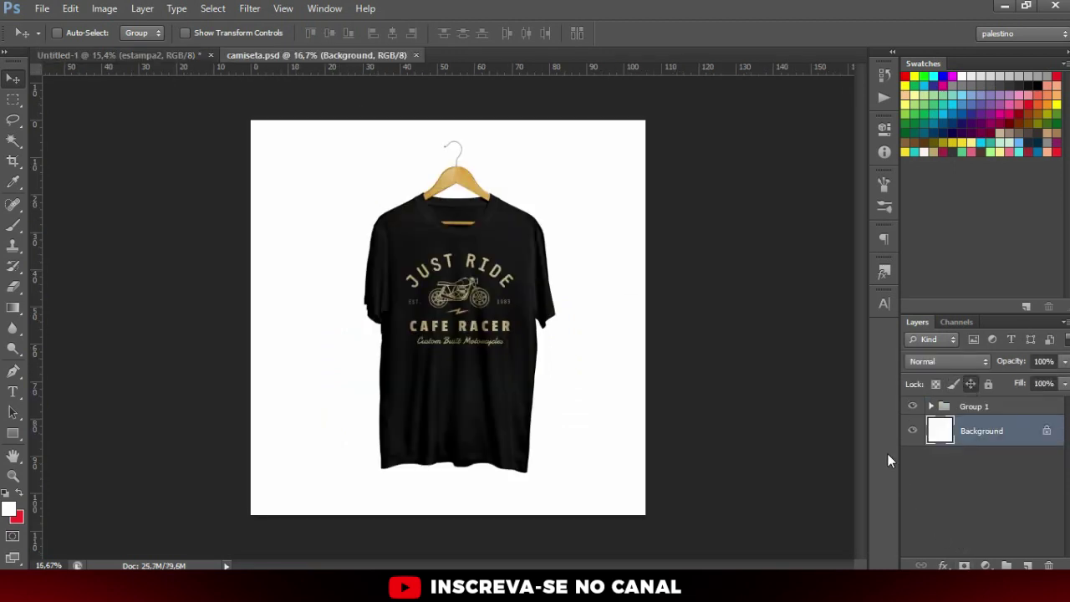
{"action": "left_click", "coordinate": [931, 407]}
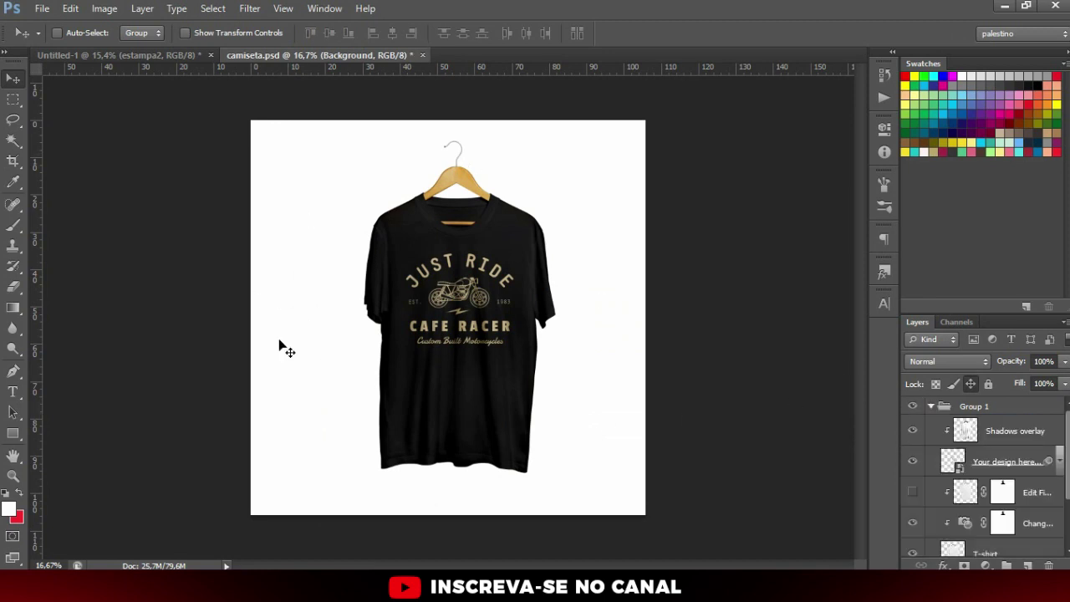
{"action": "scroll", "coordinate": [966, 506], "scroll_direction": "down", "scroll_amount": 2}
{"action": "left_click", "coordinate": [912, 541]}
{"action": "left_click", "coordinate": [912, 541]}
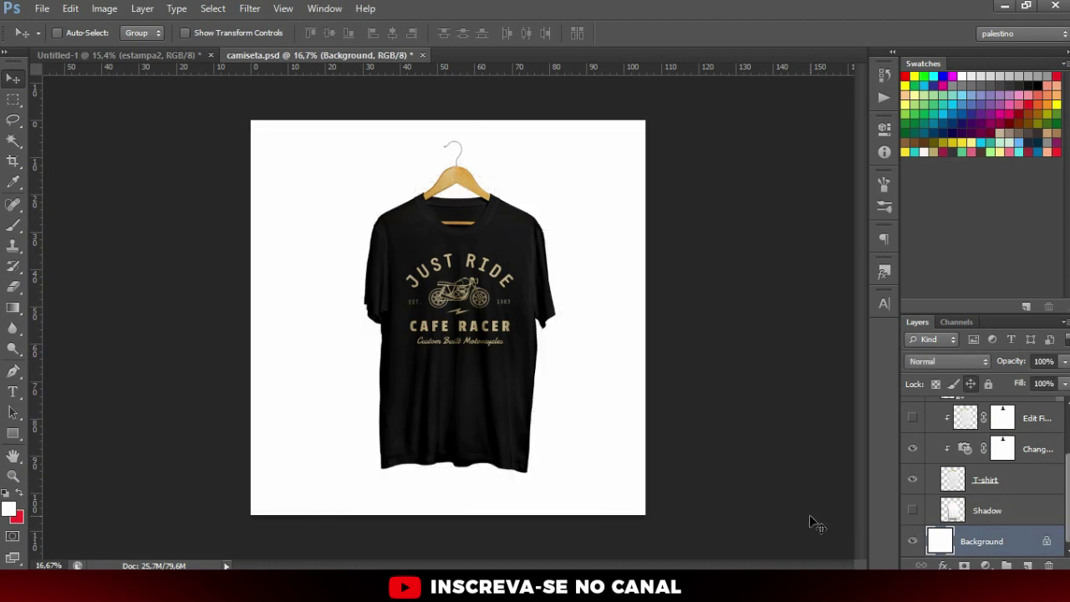
{"action": "scroll", "coordinate": [917, 519], "scroll_direction": "up", "scroll_amount": 2}
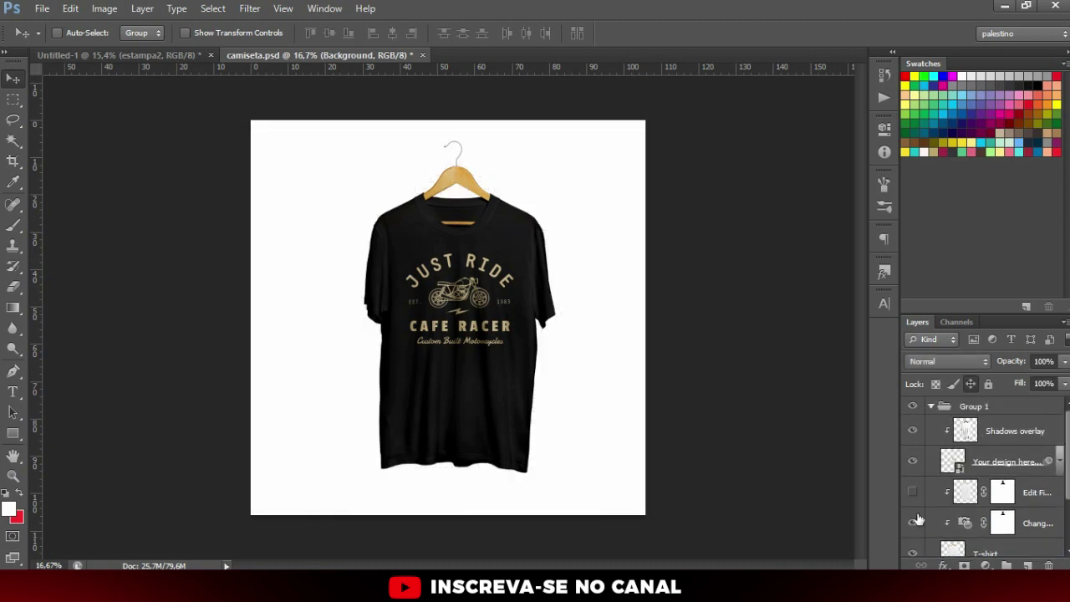
{"action": "left_click", "coordinate": [951, 461]}
{"action": "double_click", "coordinate": [953, 461]}
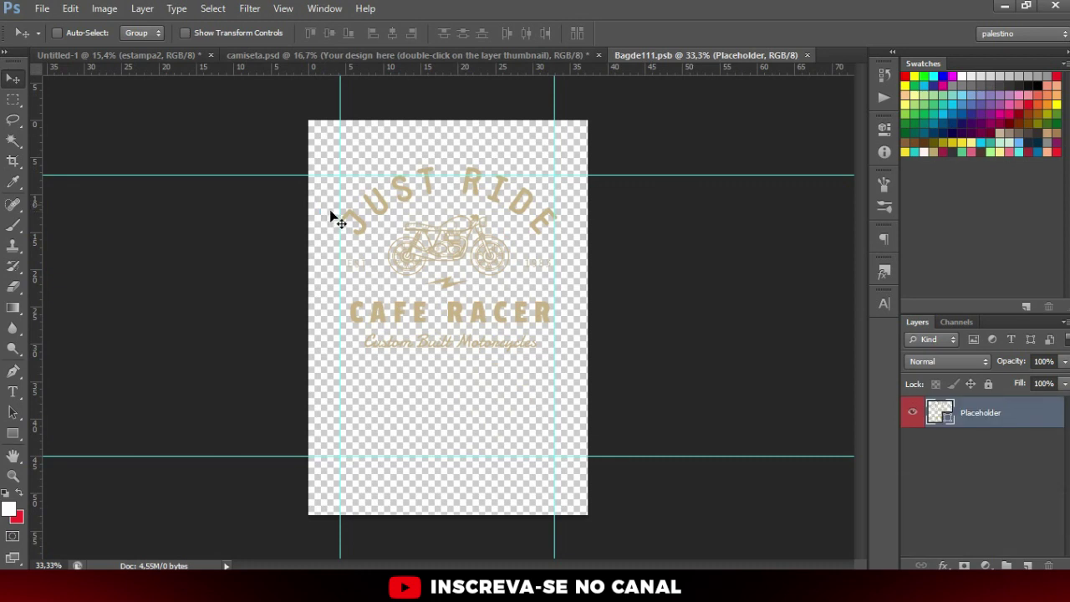
- Nudge the JUST RIDE badge down, then drag both poster groups from Untitled-1 into Bagde111.psb
{"action": "left_click_drag", "start_coordinate": [434, 220], "coordinate": [437, 254]}
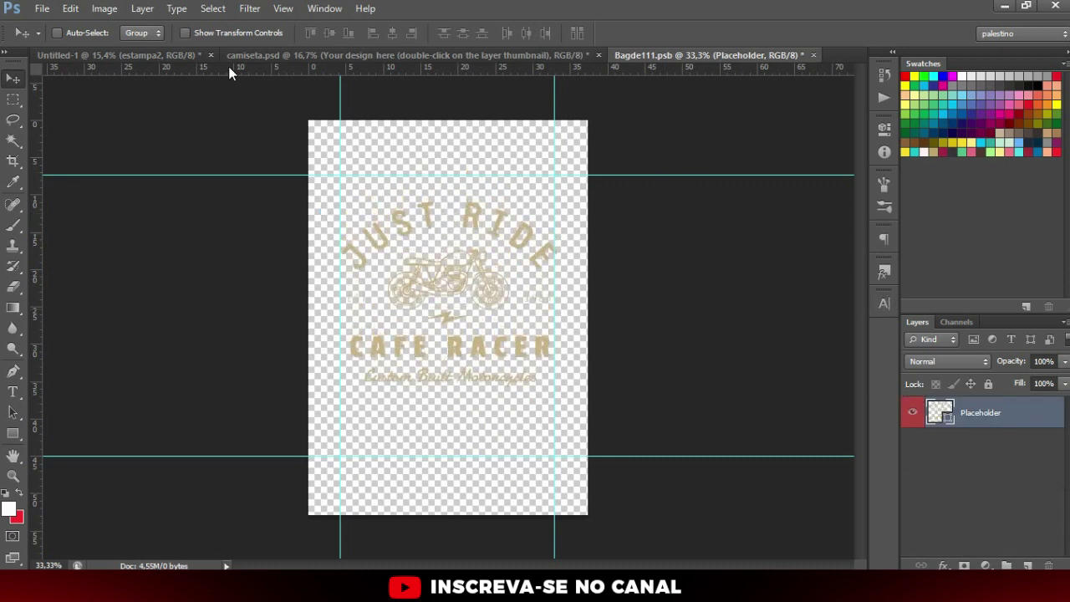
{"action": "left_click", "coordinate": [115, 55]}
{"action": "left_click", "coordinate": [968, 427]}
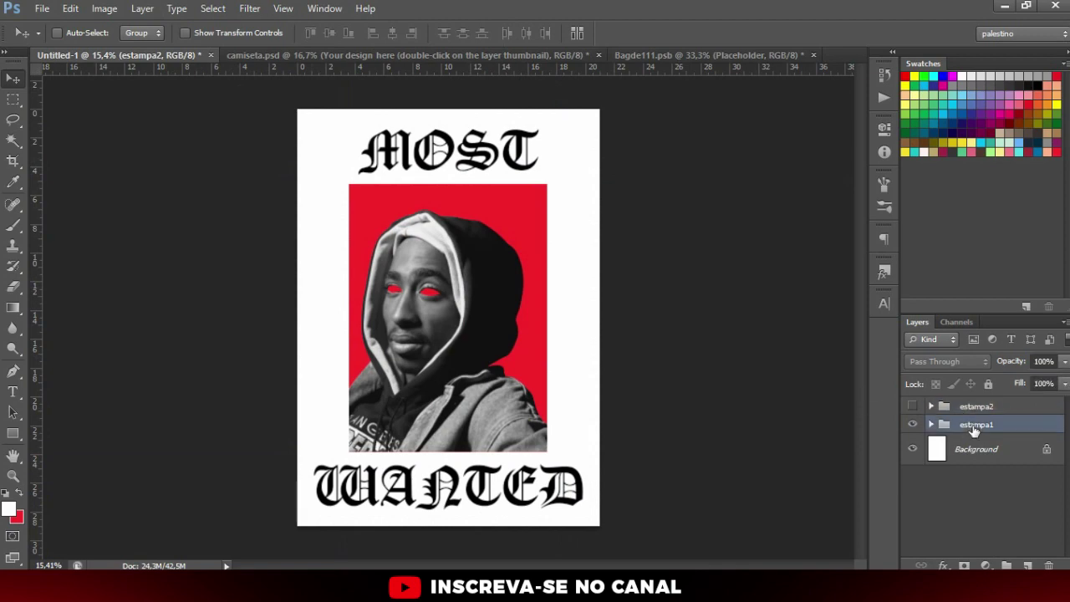
{"action": "left_click", "coordinate": [912, 406]}
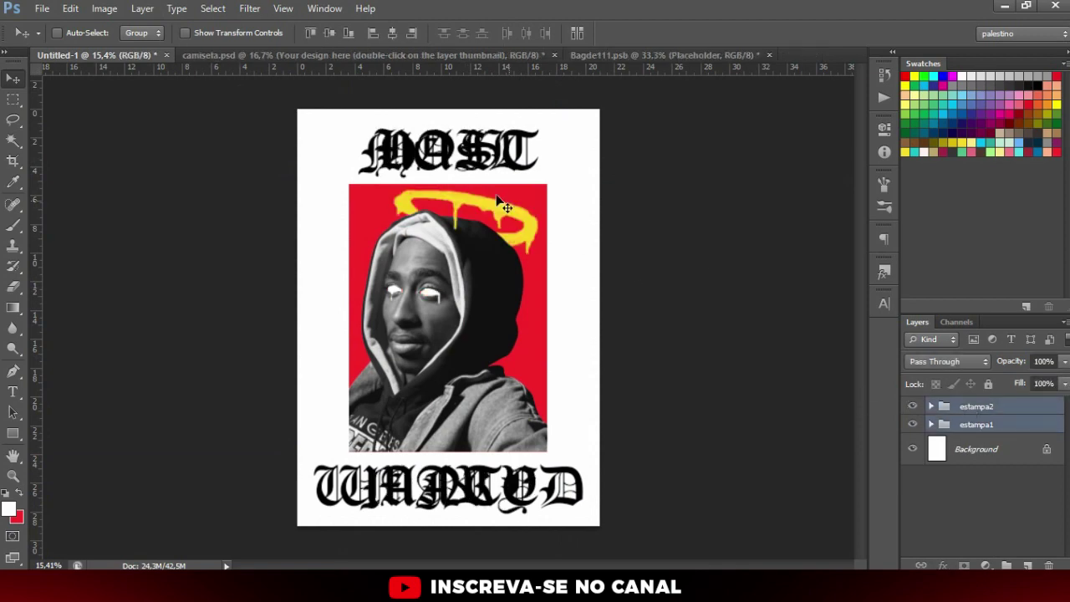
{"action": "left_click", "coordinate": [970, 407], "text": "shift"}
{"action": "left_click_drag", "start_coordinate": [531, 125], "coordinate": [657, 53]}
{"action": "left_click_drag", "start_coordinate": [607, 120], "coordinate": [477, 232]}
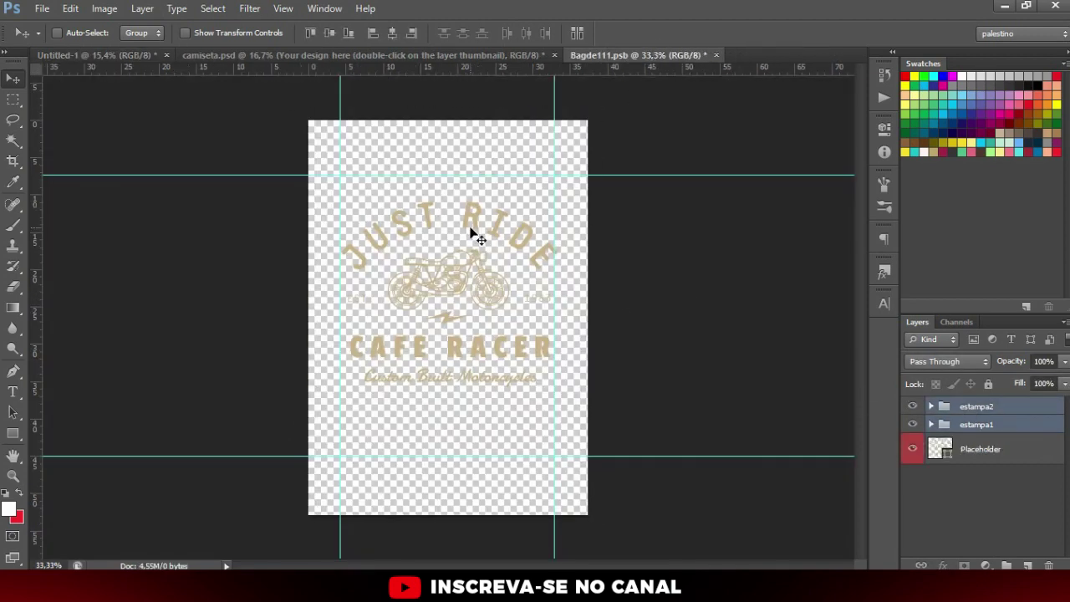
- Scale the placed poster to about 39% and position it within the badge guides
{"action": "scroll", "coordinate": [502, 223], "scroll_direction": "down", "scroll_amount": 2}
{"action": "left_click_drag", "start_coordinate": [617, 231], "coordinate": [504, 366]}
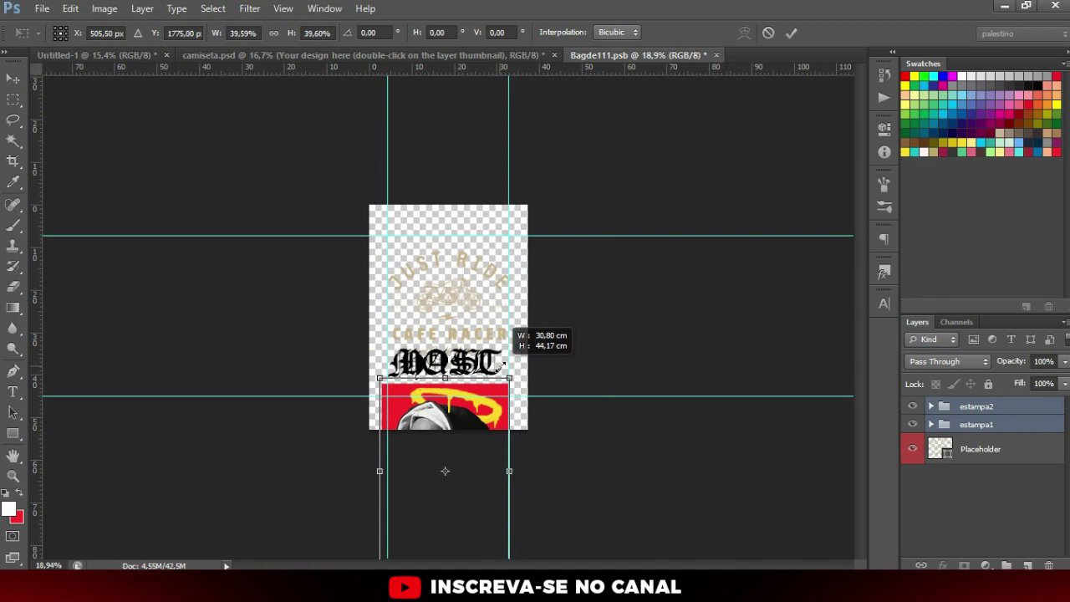
{"action": "left_click_drag", "start_coordinate": [504, 366], "coordinate": [500, 368]}
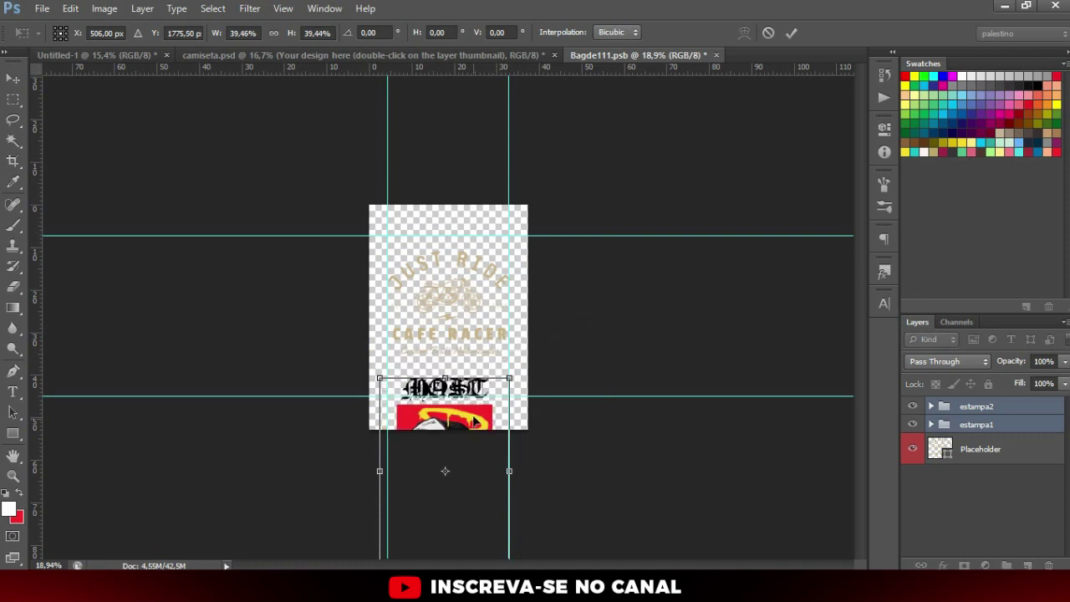
{"action": "left_click_drag", "start_coordinate": [468, 422], "coordinate": [468, 272]}
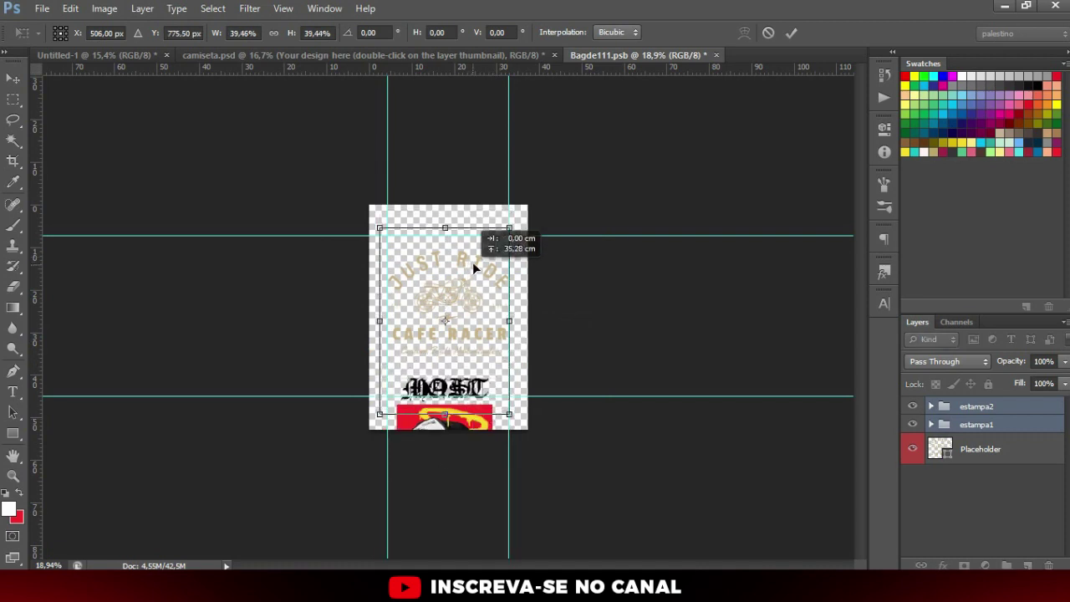
{"action": "scroll", "coordinate": [473, 267], "scroll_direction": "up", "scroll_amount": 3}
{"action": "scroll", "coordinate": [485, 269], "scroll_direction": "down", "scroll_amount": 1}
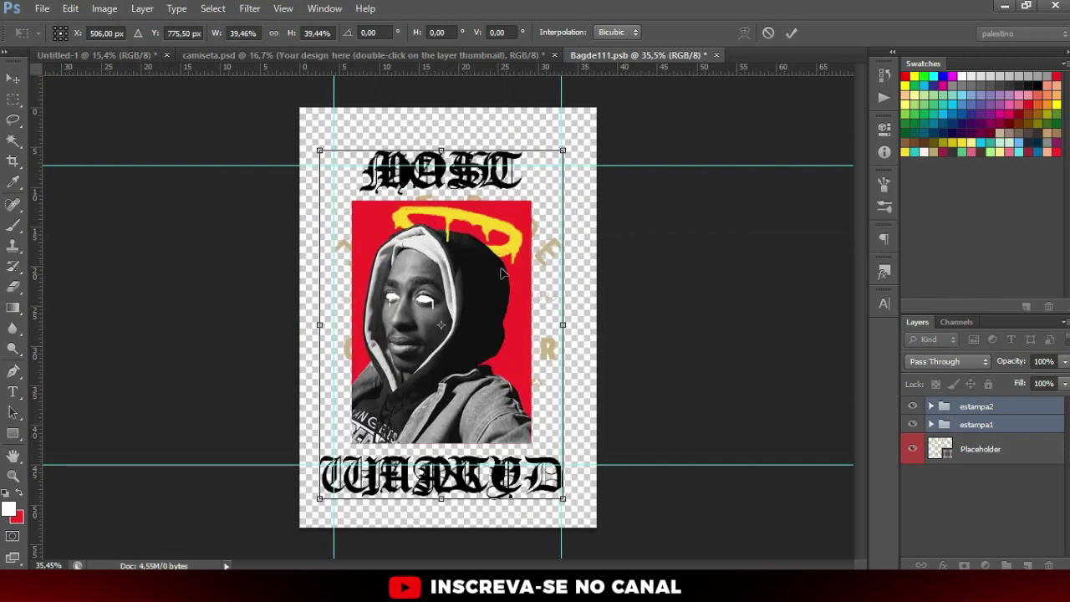
{"action": "left_click_drag", "start_coordinate": [568, 483], "coordinate": [544, 473]}
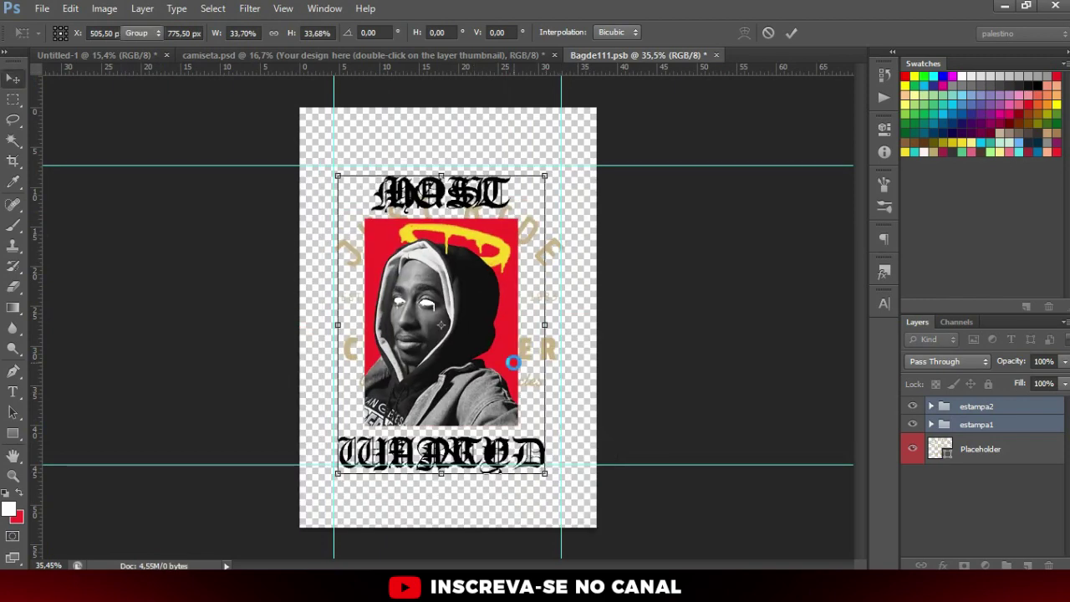
{"action": "scroll", "coordinate": [473, 341], "scroll_direction": "up", "scroll_amount": 1}
{"action": "left_click_drag", "start_coordinate": [471, 336], "coordinate": [471, 326]}
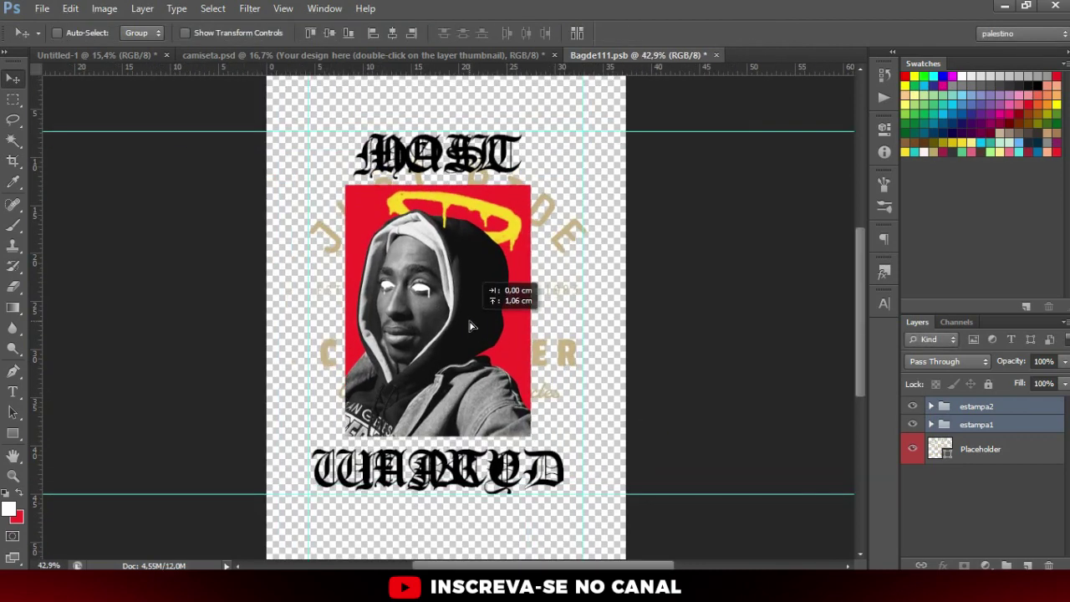
- Hide the HAIL MARY group and JUST RIDE placeholder, then save and close Bagde111.psb
{"action": "left_click", "coordinate": [912, 405]}
{"action": "left_click", "coordinate": [912, 449]}
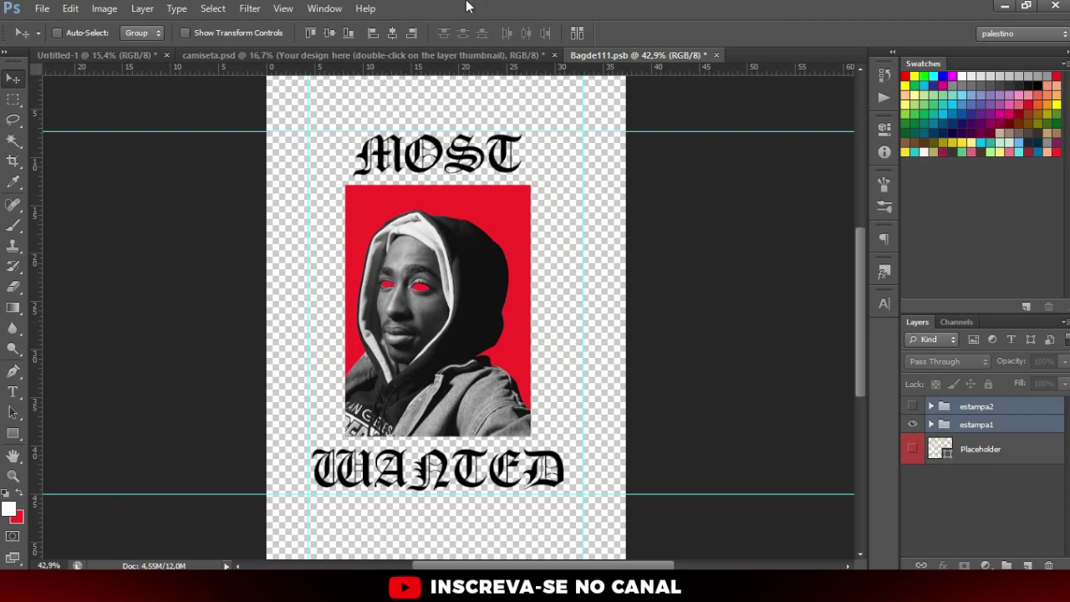
{"action": "left_click", "coordinate": [715, 54]}
{"action": "left_click", "coordinate": [466, 226]}
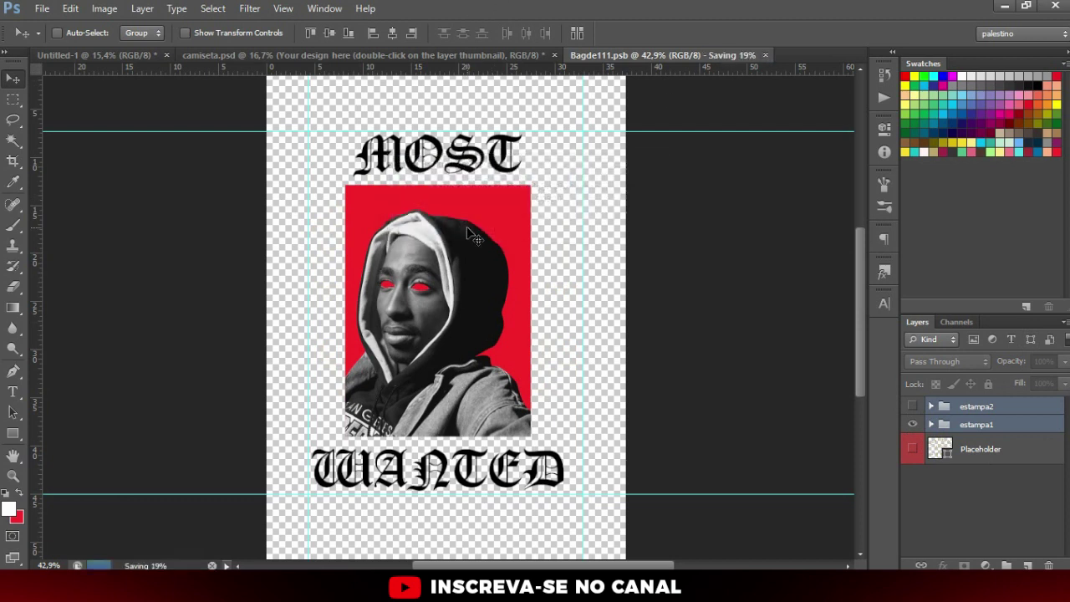
{"action": "left_click", "coordinate": [595, 198]}
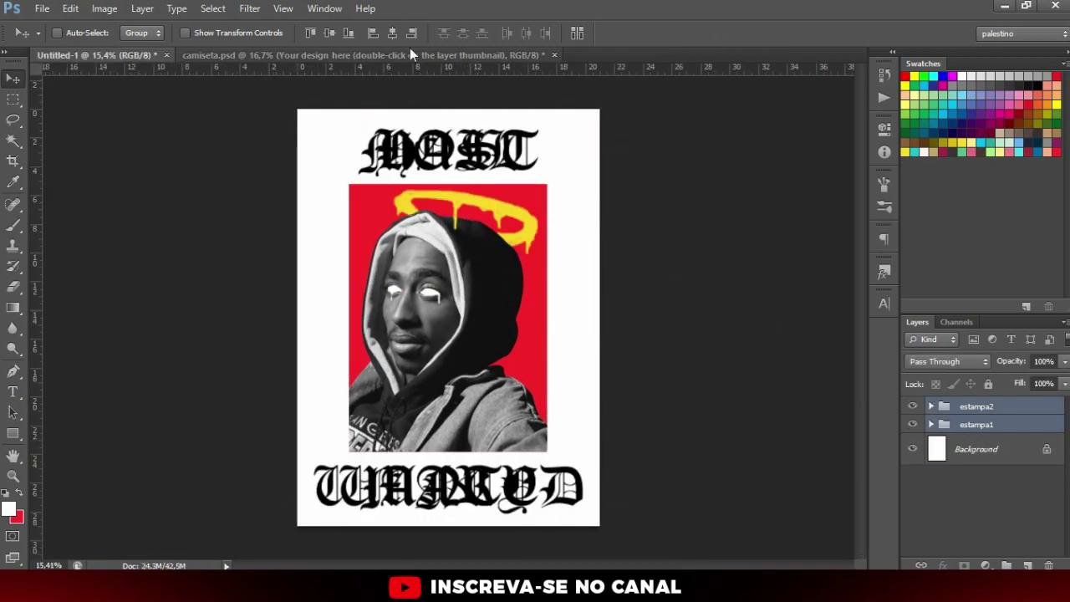
- In camiseta.psd, set the Change t-shirt color Photo Filter colour to light grey ebebeb
{"action": "left_click", "coordinate": [408, 55]}
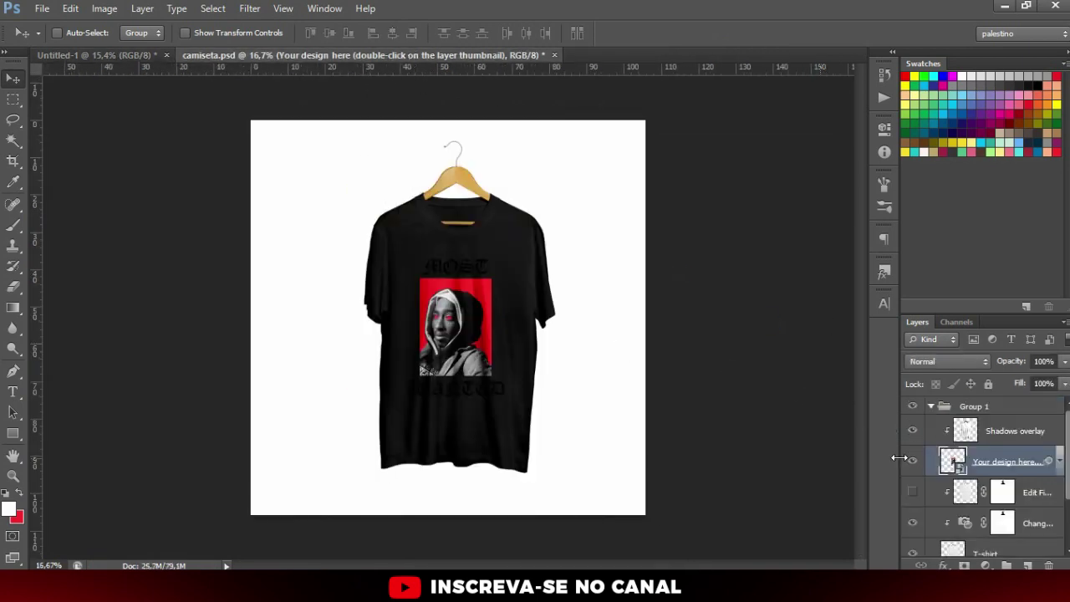
{"action": "scroll", "coordinate": [513, 300], "scroll_direction": "up", "scroll_amount": 1}
{"action": "double_click", "coordinate": [964, 523]}
{"action": "left_click", "coordinate": [756, 191]}
{"action": "left_click", "coordinate": [973, 76]}
{"action": "left_click_drag", "start_coordinate": [1023, 111], "coordinate": [1014, 183]}
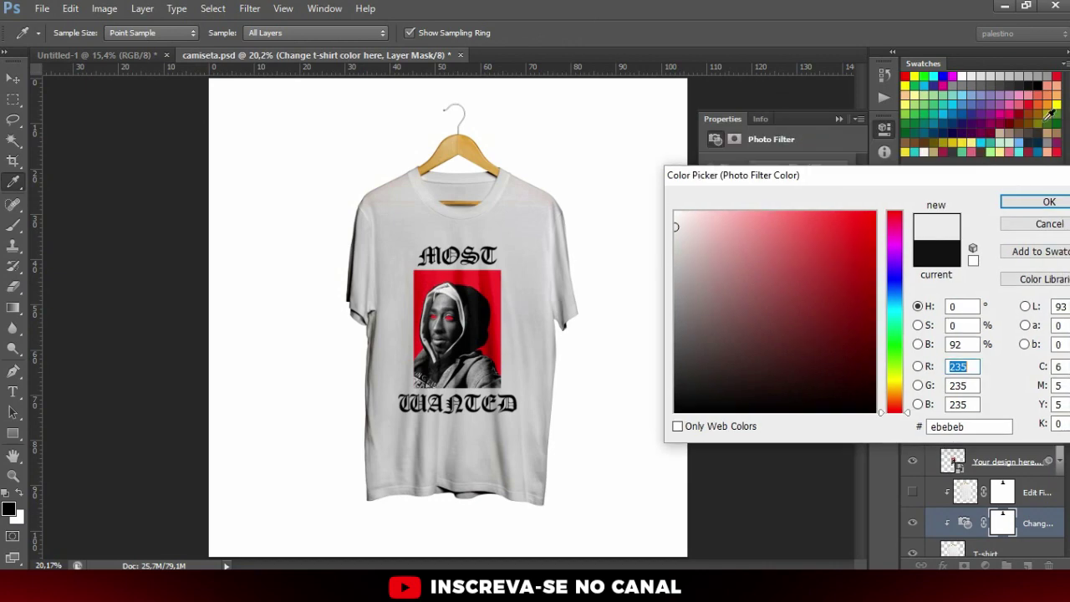
{"action": "left_click", "coordinate": [961, 139]}
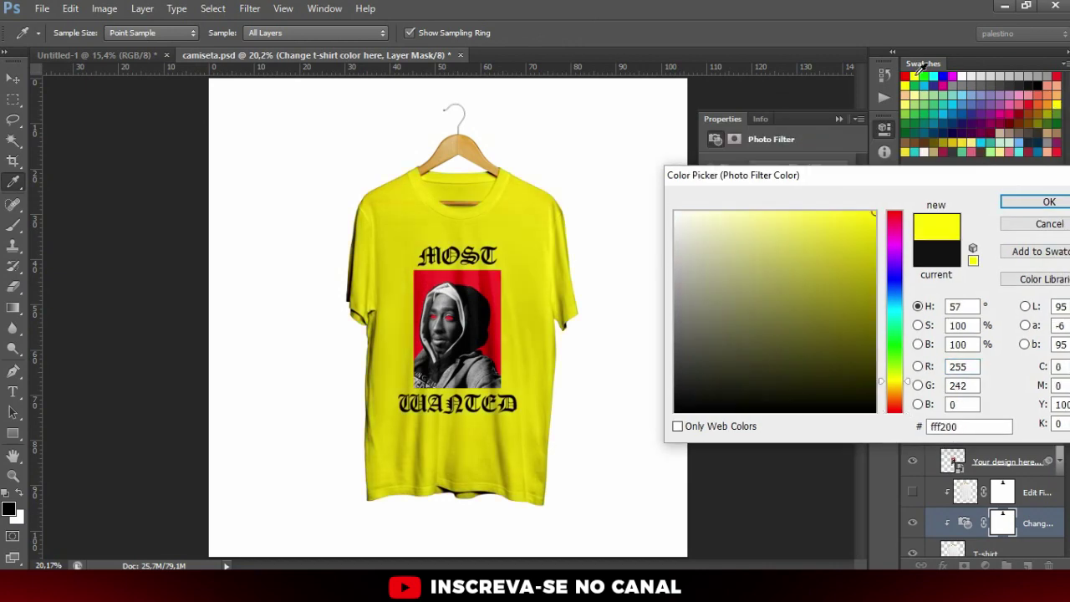
{"action": "left_click", "coordinate": [973, 76]}
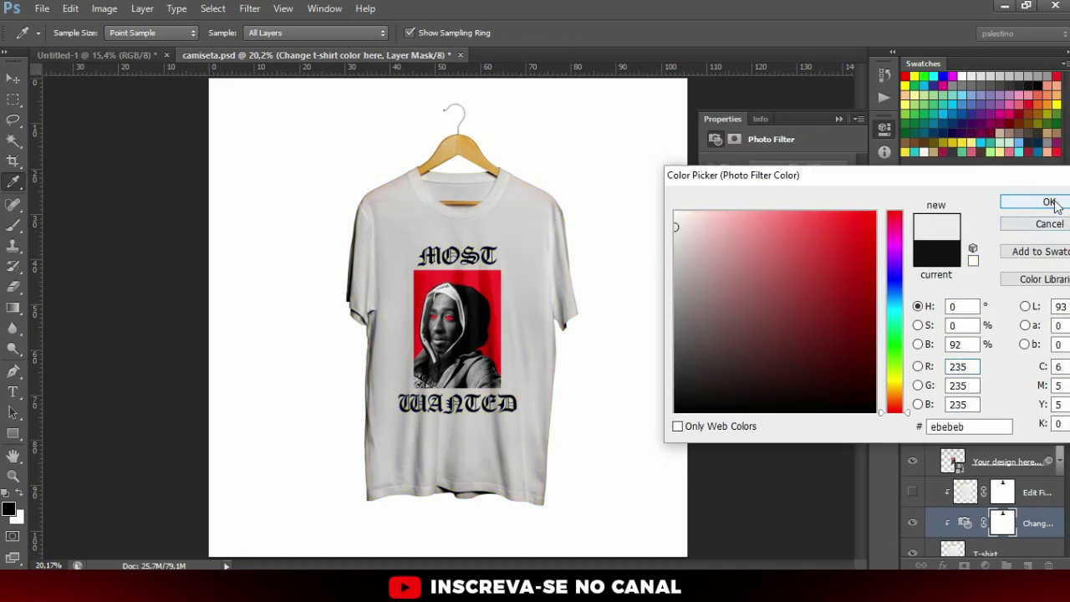
{"action": "left_click", "coordinate": [1047, 201]}
- With the Move tool, collapse Group 1 and select the Background layer
{"action": "key", "text": "v"}
{"action": "left_click", "coordinate": [933, 407]}
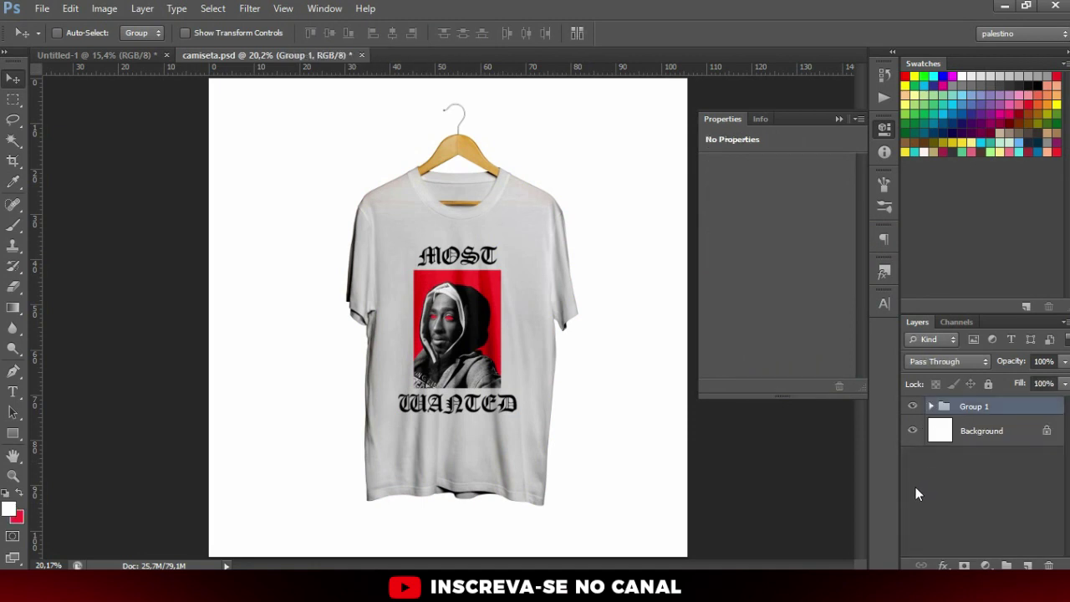
{"action": "left_click", "coordinate": [949, 433]}
- Duplicate the Background layer and fill the copy with dark grey
{"action": "key", "text": "ctrl+j"}
{"action": "key", "text": "d"}
{"action": "key", "text": "x"}
{"action": "key", "text": "ctrl+BackSpace"}
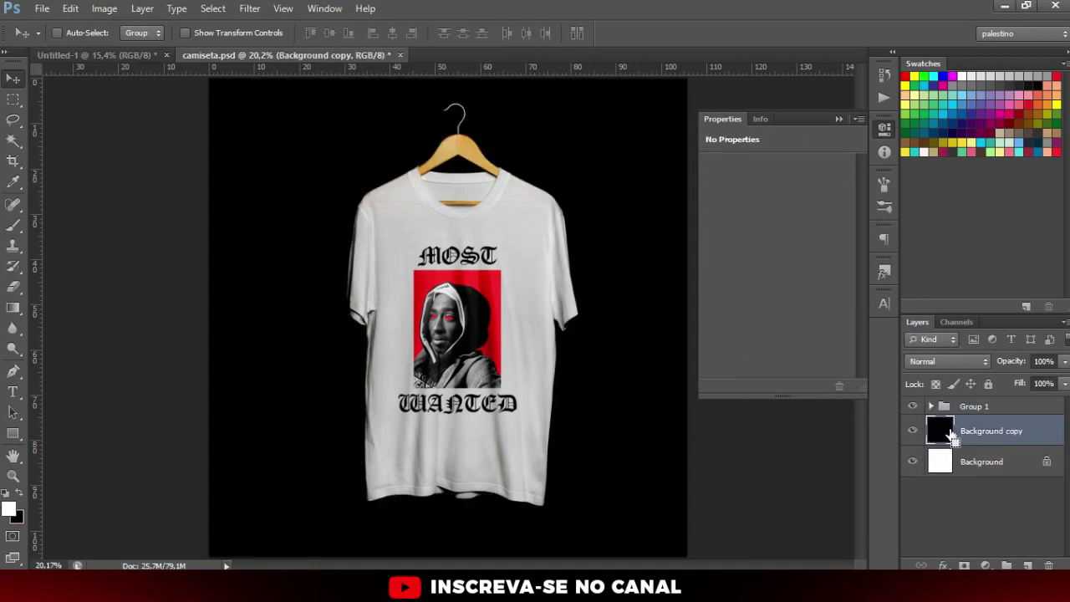
{"action": "scroll", "coordinate": [750, 307], "scroll_direction": "up", "scroll_amount": 1}
{"action": "left_click", "coordinate": [1028, 79]}
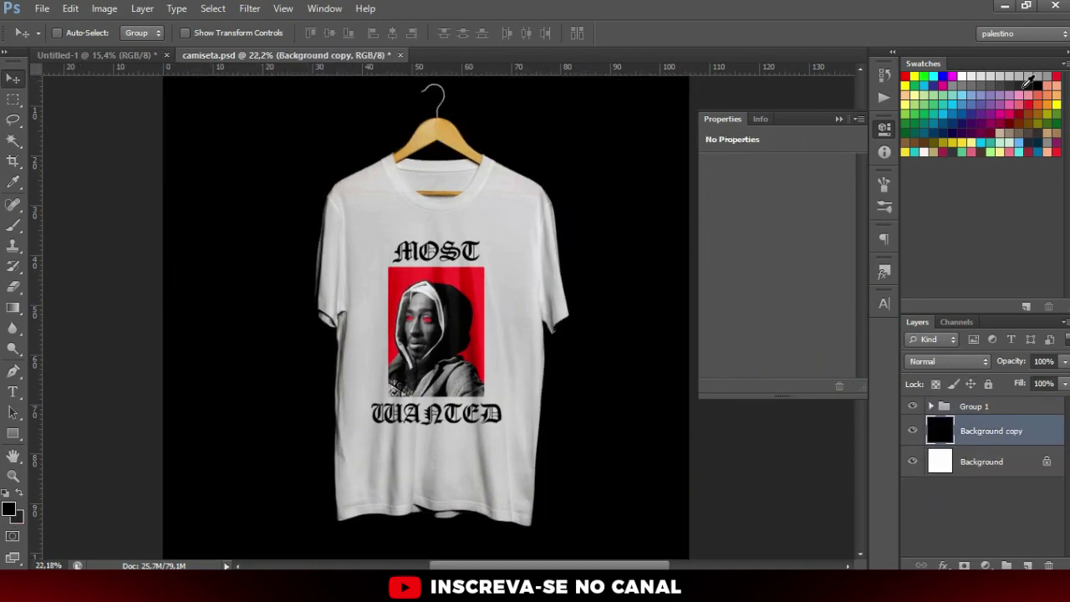
{"action": "key", "text": "alt+BackSpace"}
{"action": "scroll", "coordinate": [414, 310], "scroll_direction": "up", "scroll_amount": 2}
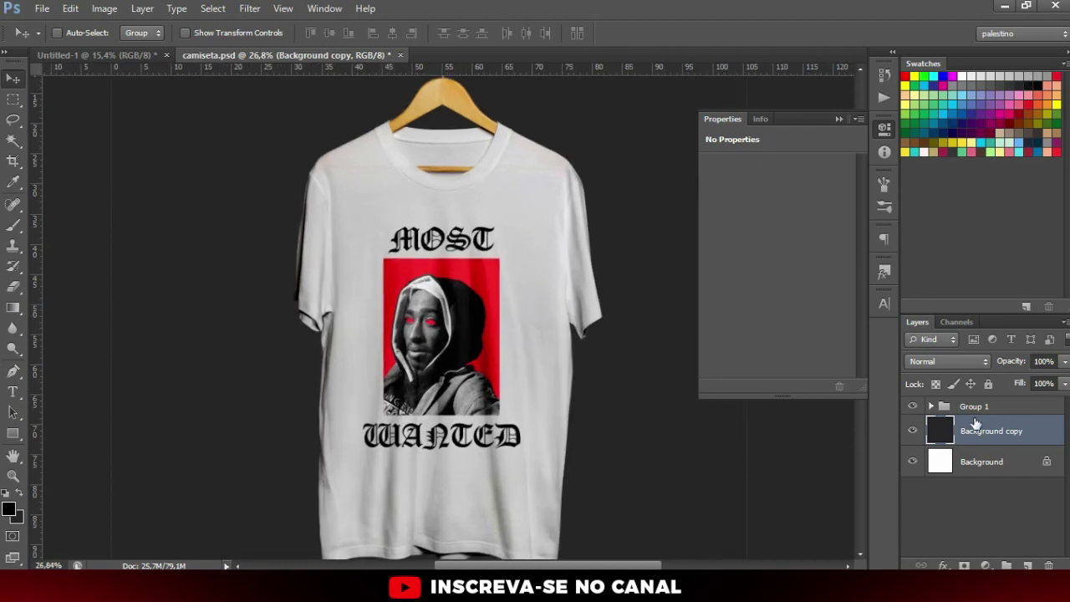
- Stamp visible layers into Layer 1, hide it, and show and expand Group 1 again
{"action": "left_click", "coordinate": [986, 412]}
{"action": "left_click", "coordinate": [911, 461]}
{"action": "key", "text": "ctrl+shift+alt+e"}
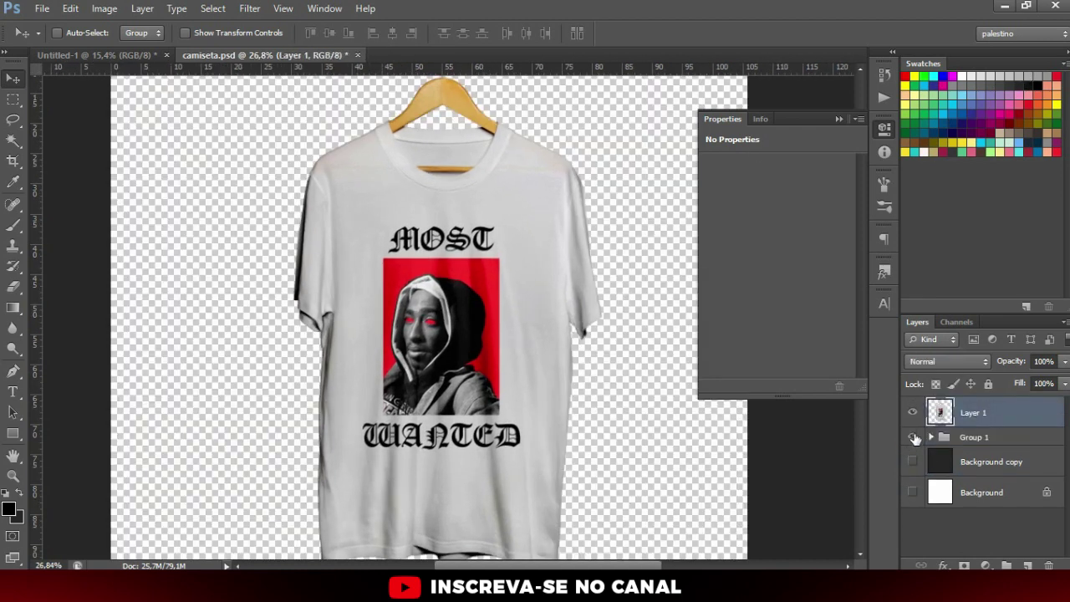
{"action": "left_click", "coordinate": [912, 413]}
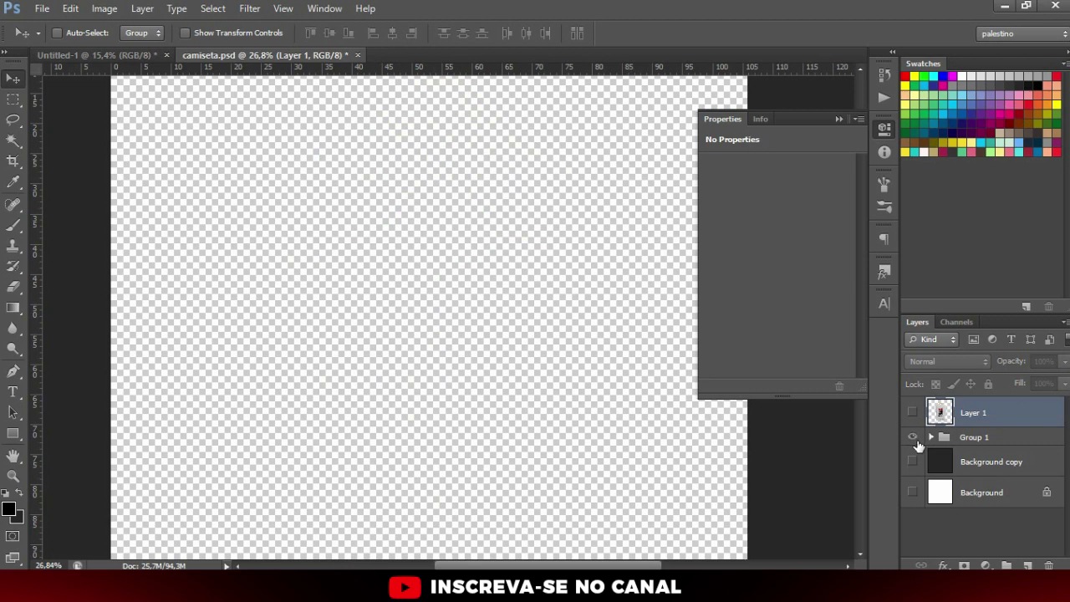
{"action": "left_click", "coordinate": [912, 436]}
{"action": "left_click", "coordinate": [930, 436]}
{"action": "double_click", "coordinate": [952, 489]}
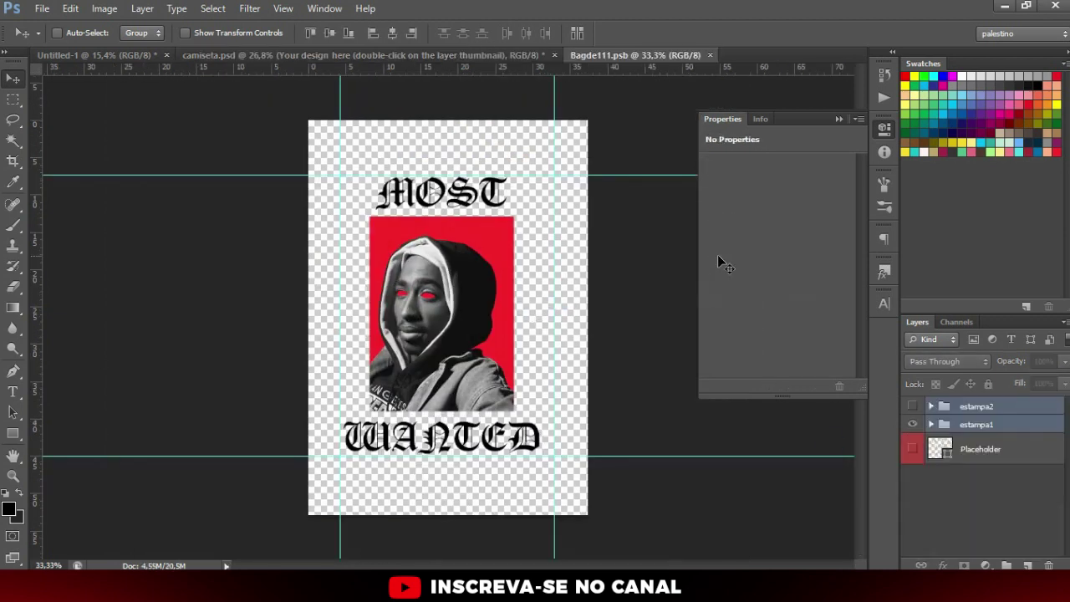
- Show estampa2 (HAIL MARY), hide estampa1 (MOST WANTED), and save and close the design file
{"action": "left_click", "coordinate": [912, 406]}
{"action": "left_click", "coordinate": [912, 424]}
{"action": "left_click", "coordinate": [716, 55]}
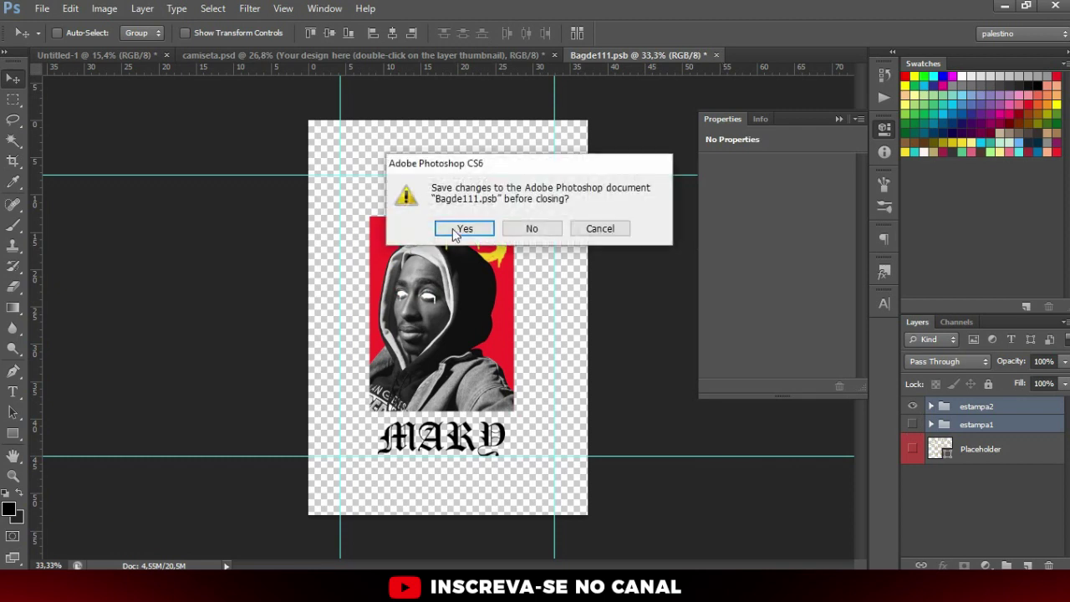
{"action": "left_click", "coordinate": [466, 229]}
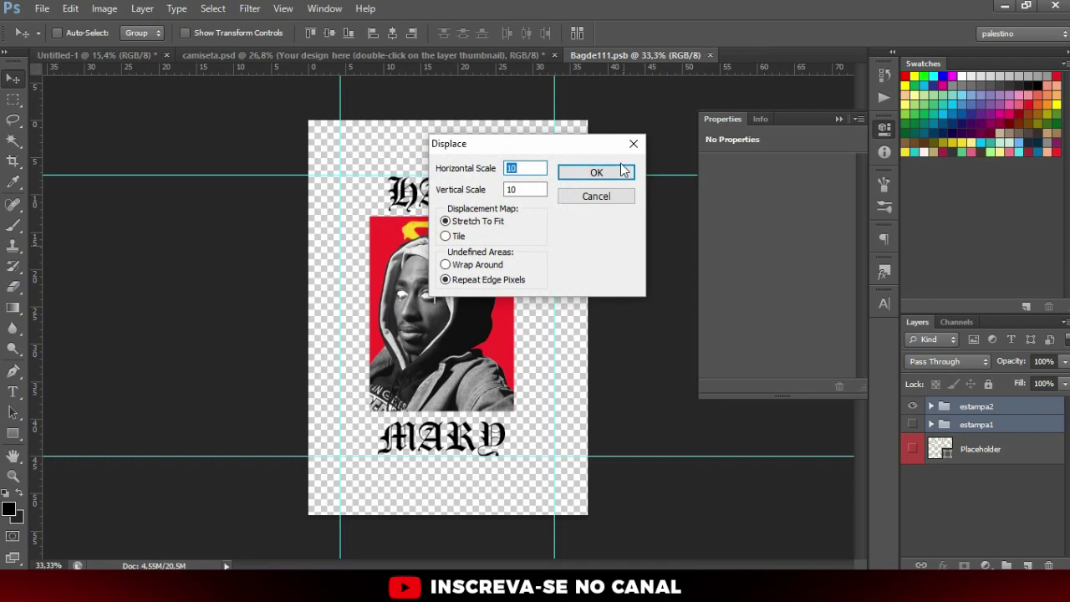
{"action": "left_click", "coordinate": [605, 199]}
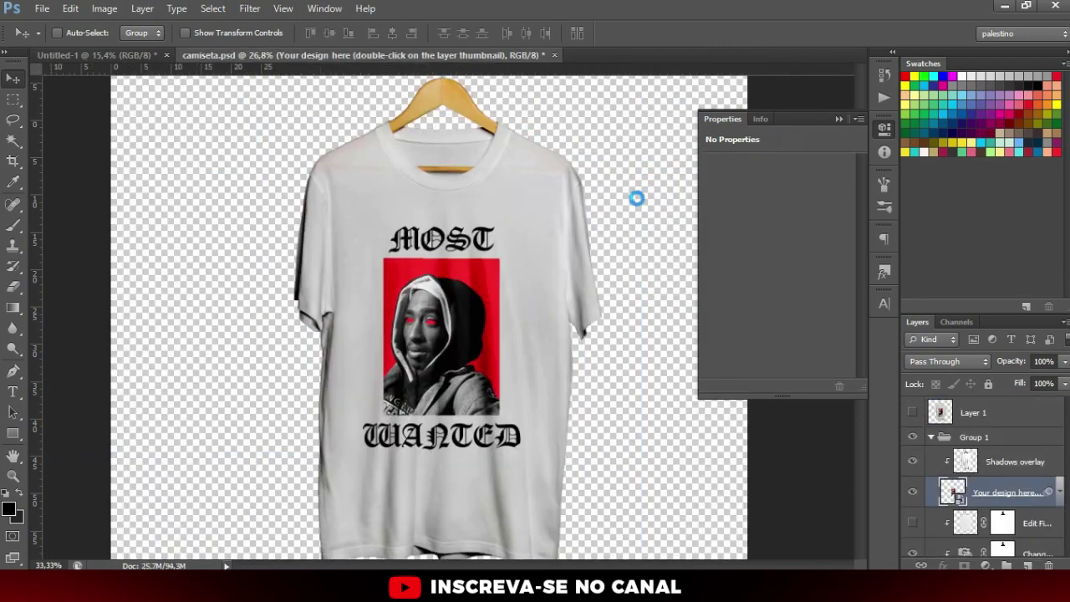
{"action": "left_click", "coordinate": [839, 118]}
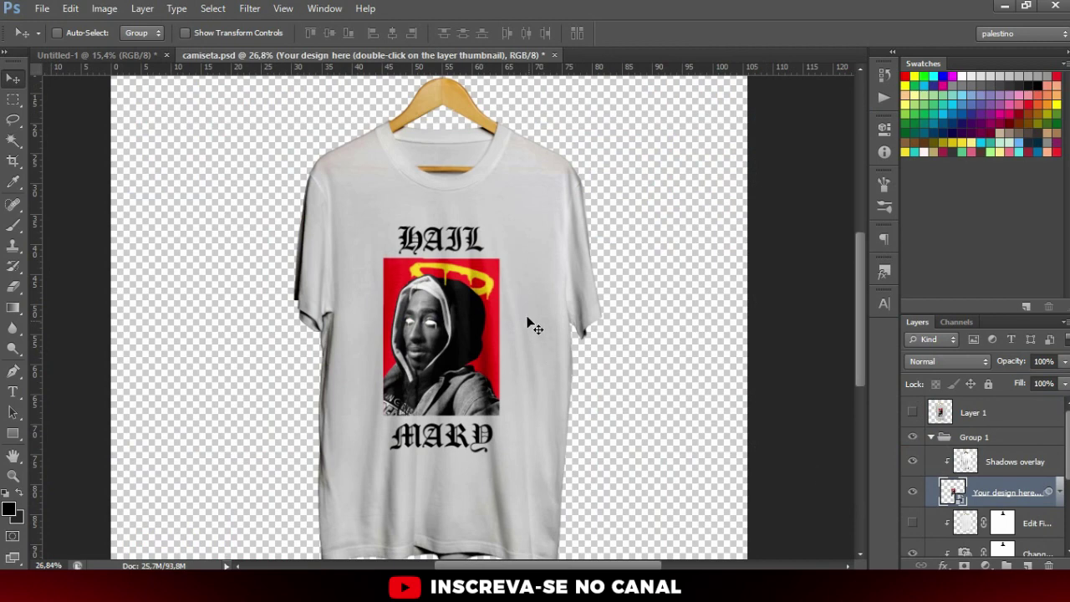
- Stamp the HAIL MARY shirt into Layer 2 and show the dark background and MOST WANTED layers
{"action": "scroll", "coordinate": [533, 331], "scroll_direction": "down", "scroll_amount": 2}
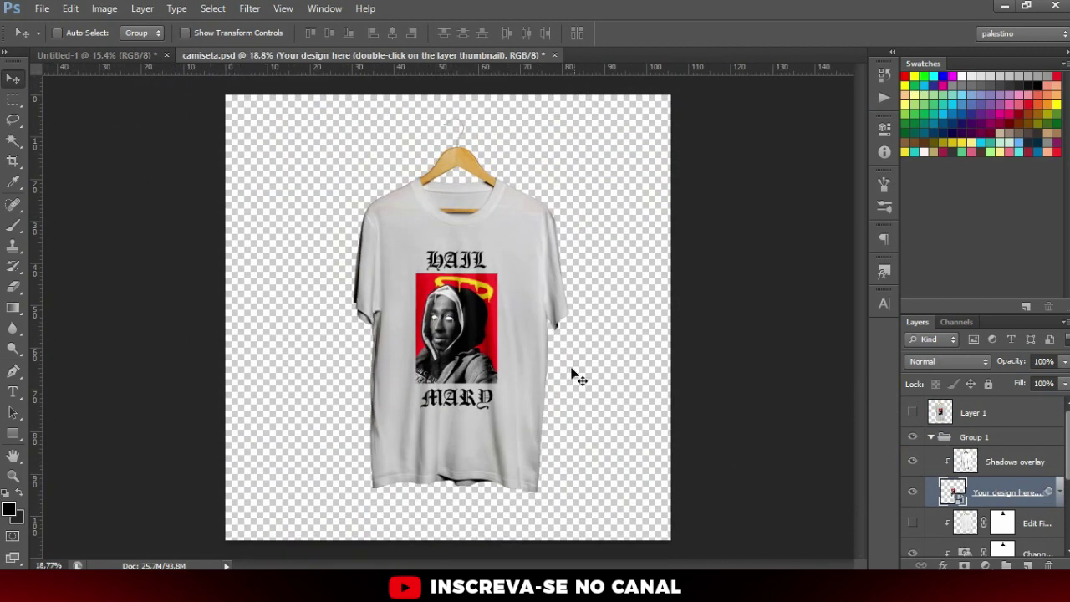
{"action": "left_click", "coordinate": [931, 437]}
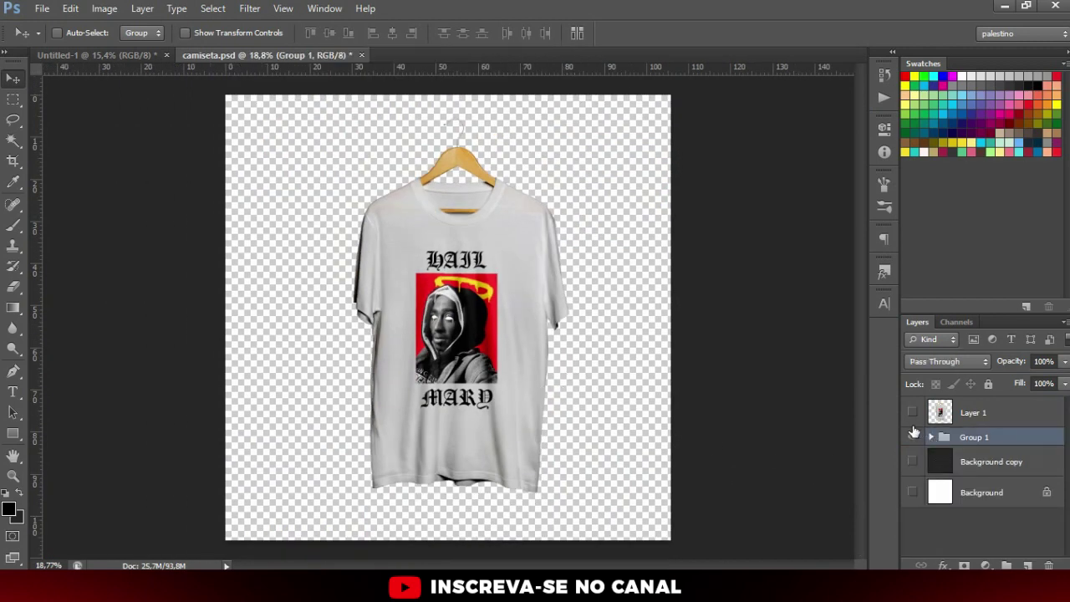
{"action": "key", "text": "ctrl+alt+shift+e"}
{"action": "left_click", "coordinate": [912, 492]}
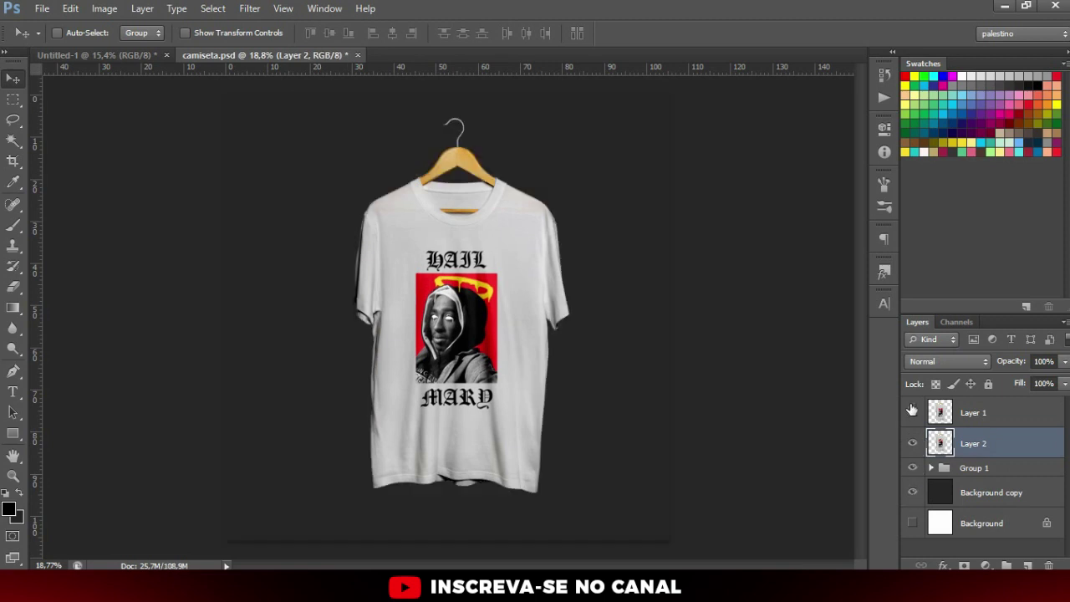
{"action": "left_click", "coordinate": [912, 412]}
{"action": "left_click", "coordinate": [978, 413]}
- Hide Group 1 and move the two shirts apart, evenly spaced side by side
{"action": "mouse_move", "coordinate": [507, 273]}
{"action": "left_mouse_down"}
{"action": "mouse_move", "coordinate": [386, 273]}
{"action": "mouse_move", "coordinate": [597, 287]}
{"action": "left_mouse_up"}
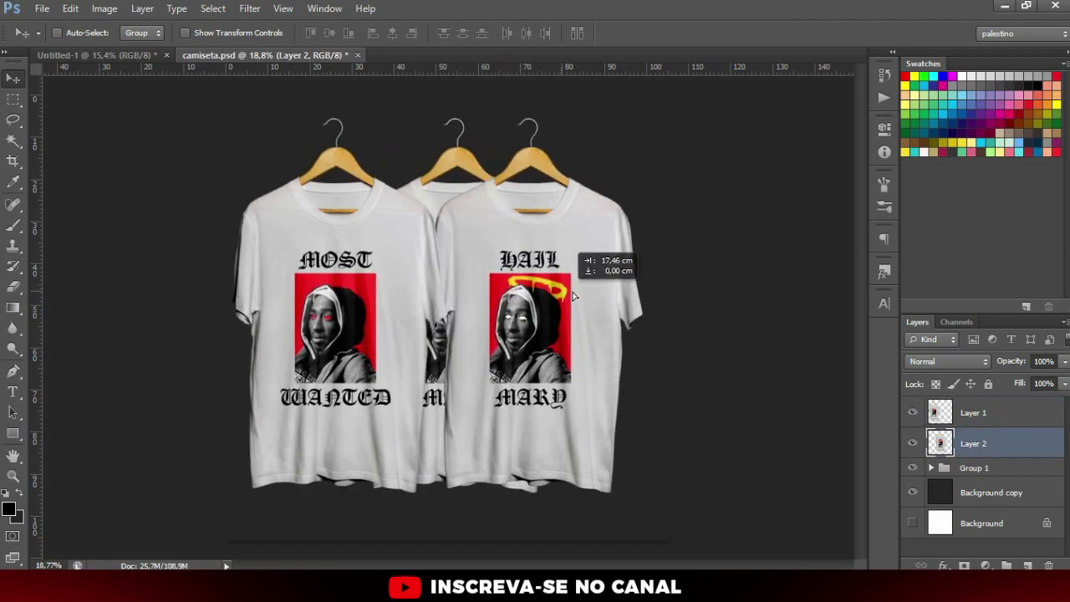
{"action": "left_click", "coordinate": [912, 467]}
{"action": "left_click", "coordinate": [330, 294], "text": "ctrl"}
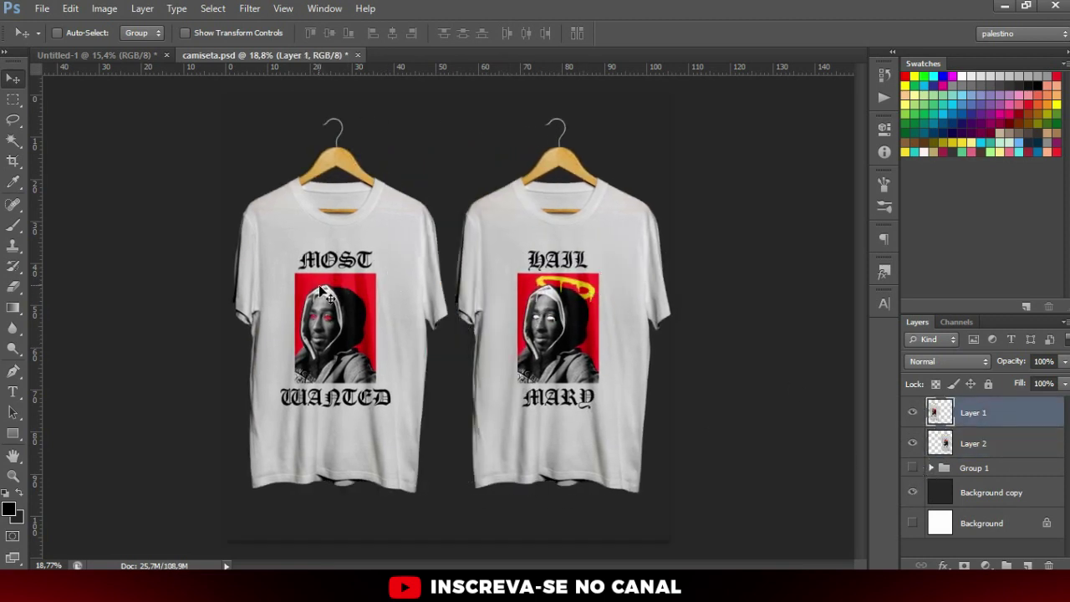
{"action": "left_click_drag", "start_coordinate": [330, 295], "coordinate": [348, 295]}
{"action": "scroll", "coordinate": [380, 294], "scroll_direction": "up", "scroll_amount": 1}
{"action": "scroll", "coordinate": [520, 299], "scroll_direction": "down", "scroll_amount": 1}
{"action": "scroll", "coordinate": [377, 275], "scroll_direction": "up", "scroll_amount": 1}
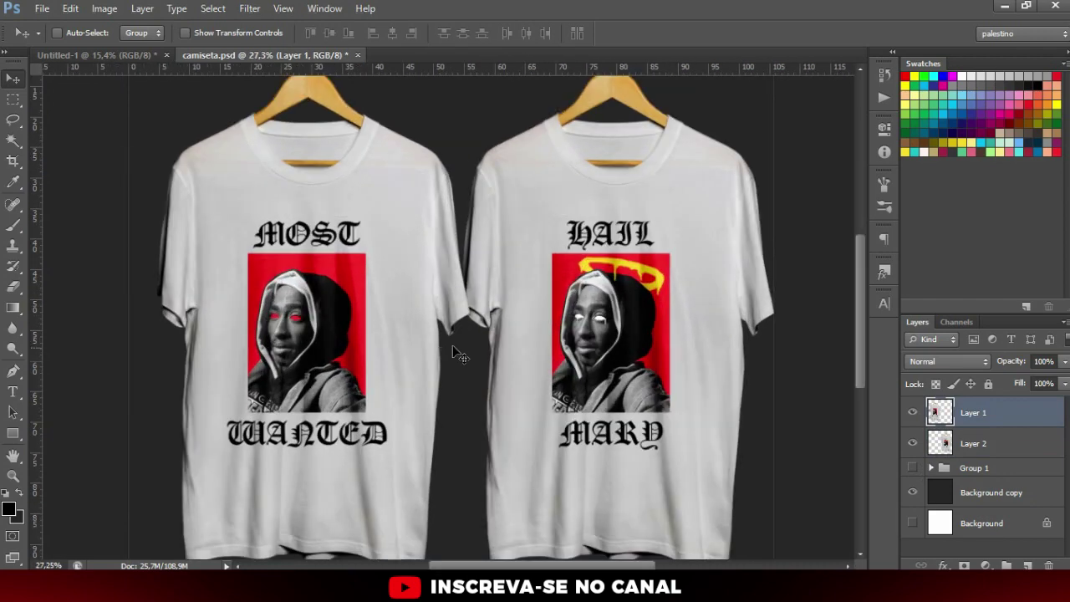
{"action": "scroll", "coordinate": [301, 252], "scroll_direction": "up", "scroll_amount": 2}
{"action": "scroll", "coordinate": [306, 255], "scroll_direction": "up", "scroll_amount": 1}
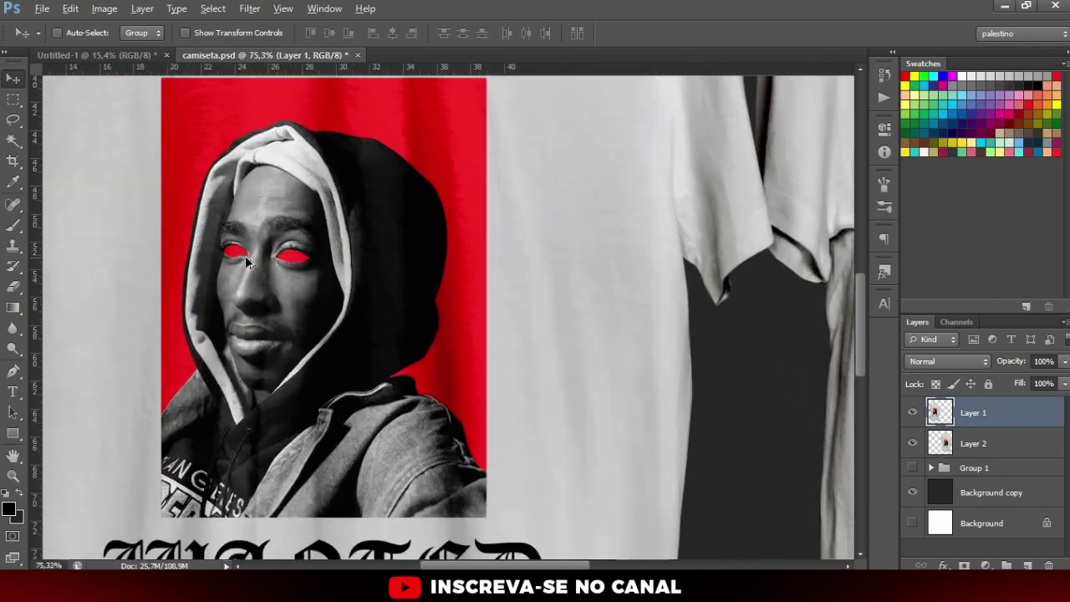
{"action": "scroll", "coordinate": [332, 277], "scroll_direction": "down", "scroll_amount": 1}
{"action": "scroll", "coordinate": [335, 274], "scroll_direction": "down", "scroll_amount": 1}
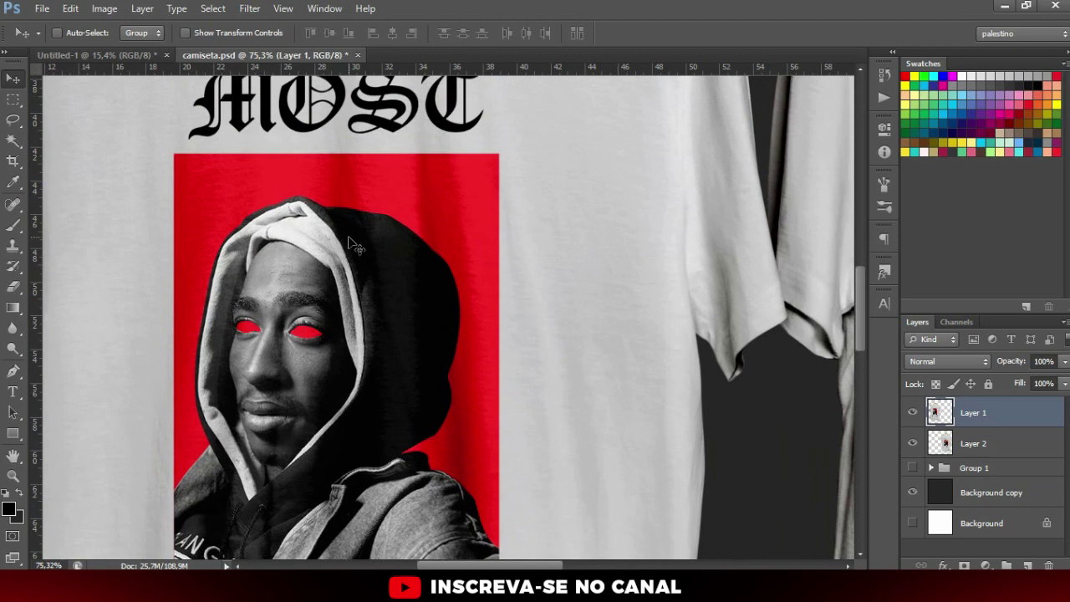
{"action": "scroll", "coordinate": [351, 251], "scroll_direction": "down", "scroll_amount": 2}
{"action": "scroll", "coordinate": [762, 188], "scroll_direction": "up", "scroll_amount": 1}
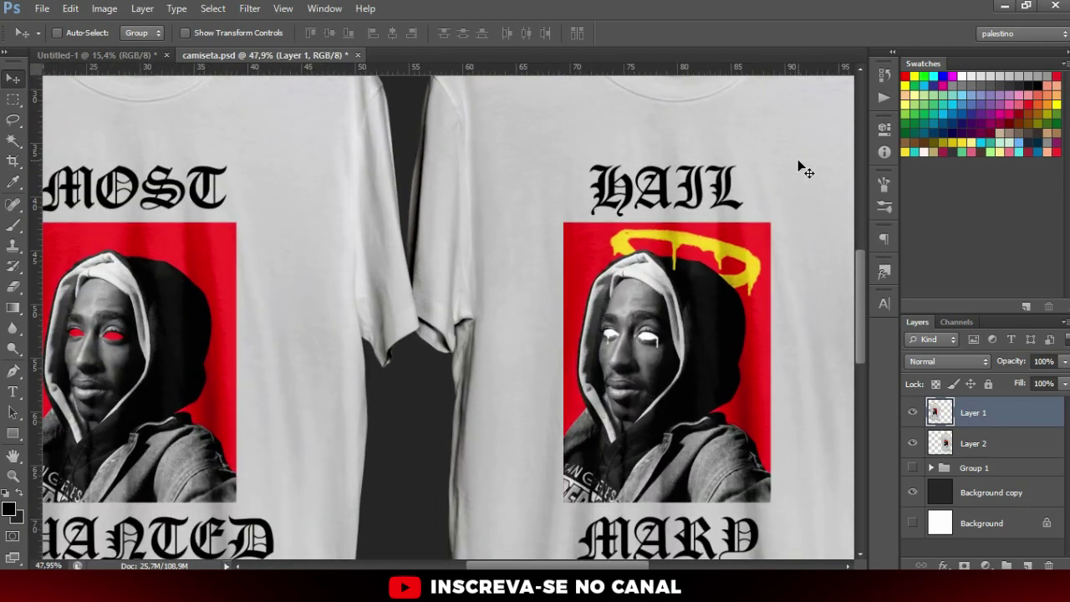
{"action": "scroll", "coordinate": [566, 342], "scroll_direction": "up", "scroll_amount": 1}
{"action": "scroll", "coordinate": [661, 242], "scroll_direction": "up", "scroll_amount": 1}
{"action": "scroll", "coordinate": [666, 241], "scroll_direction": "up", "scroll_amount": 1}
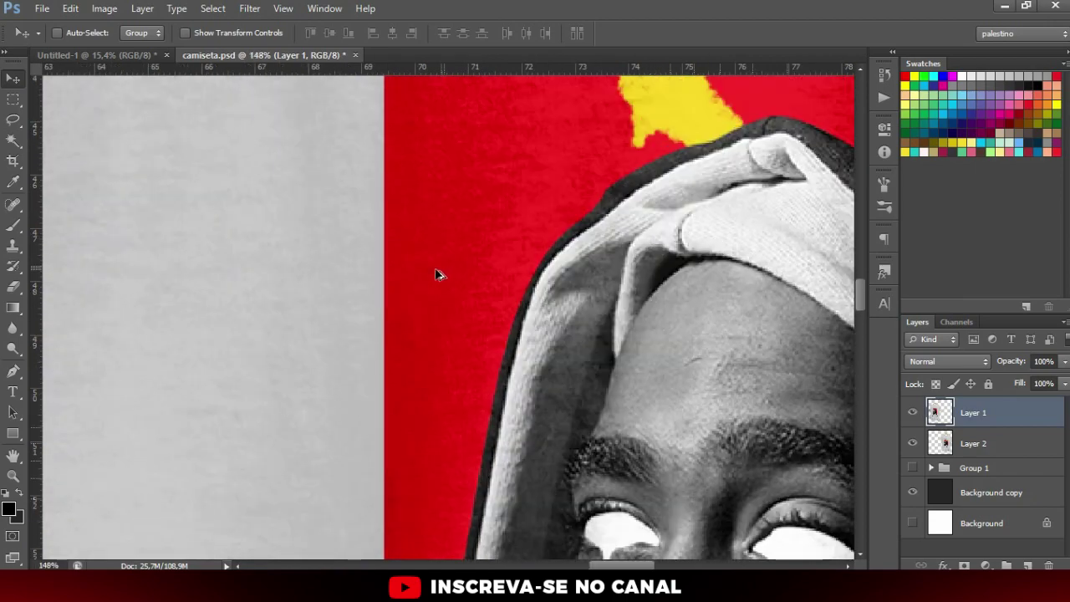
{"action": "scroll", "coordinate": [468, 268], "scroll_direction": "down", "scroll_amount": 1}
{"action": "scroll", "coordinate": [652, 267], "scroll_direction": "down", "scroll_amount": 2}
{"action": "scroll", "coordinate": [619, 301], "scroll_direction": "down", "scroll_amount": 1}
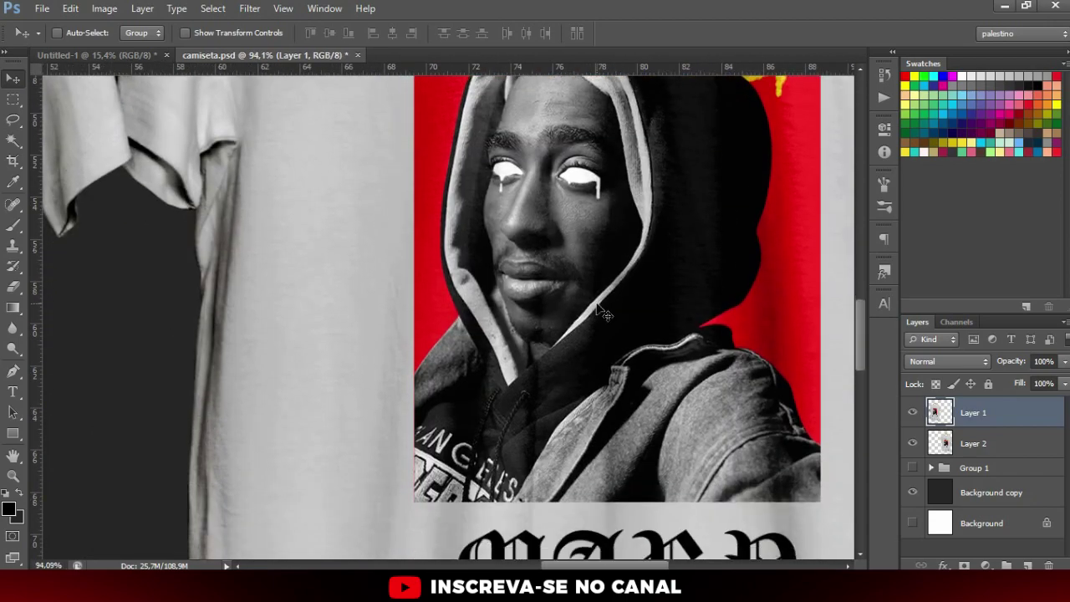
{"action": "scroll", "coordinate": [585, 322], "scroll_direction": "down", "scroll_amount": 1}
{"action": "scroll", "coordinate": [577, 317], "scroll_direction": "up", "scroll_amount": 2}
{"action": "scroll", "coordinate": [535, 301], "scroll_direction": "up", "scroll_amount": 2}
{"action": "scroll", "coordinate": [497, 352], "scroll_direction": "down", "scroll_amount": 2}
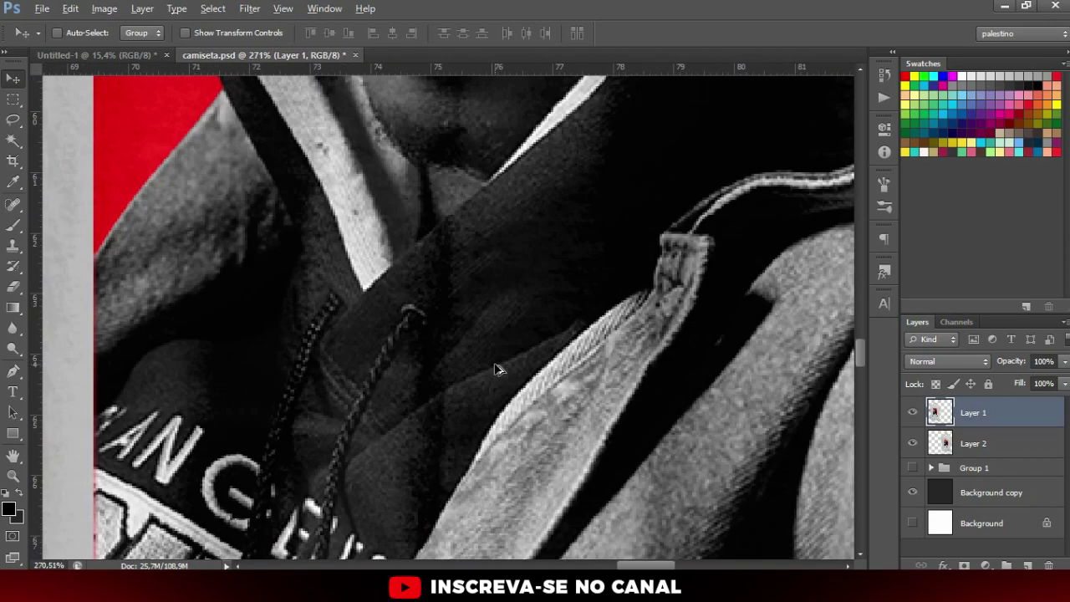
{"action": "scroll", "coordinate": [497, 368], "scroll_direction": "down", "scroll_amount": 3}
{"action": "scroll", "coordinate": [498, 359], "scroll_direction": "down", "scroll_amount": 2}
{"action": "scroll", "coordinate": [477, 351], "scroll_direction": "down", "scroll_amount": 2}
{"action": "scroll", "coordinate": [235, 332], "scroll_direction": "up", "scroll_amount": 1}
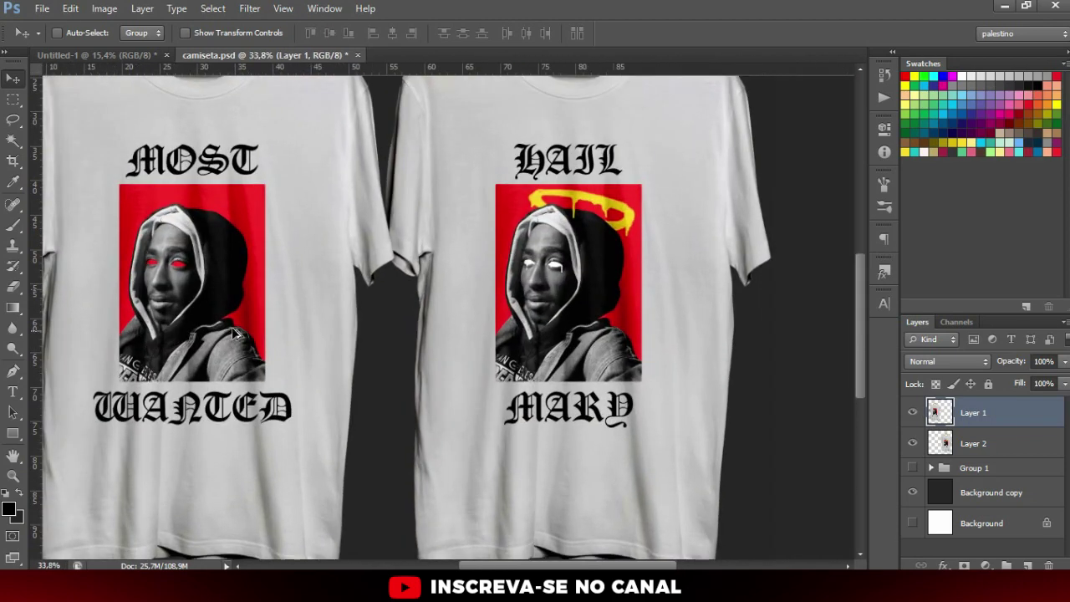
{"action": "scroll", "coordinate": [451, 328], "scroll_direction": "down", "scroll_amount": 1}
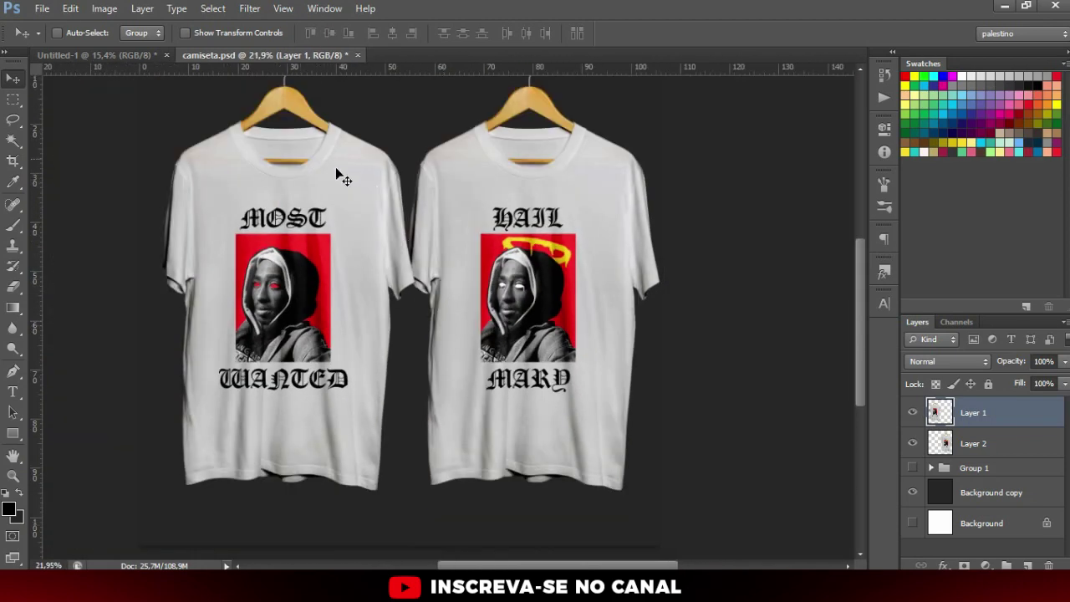
{"action": "scroll", "coordinate": [248, 195], "scroll_direction": "up", "scroll_amount": 1}
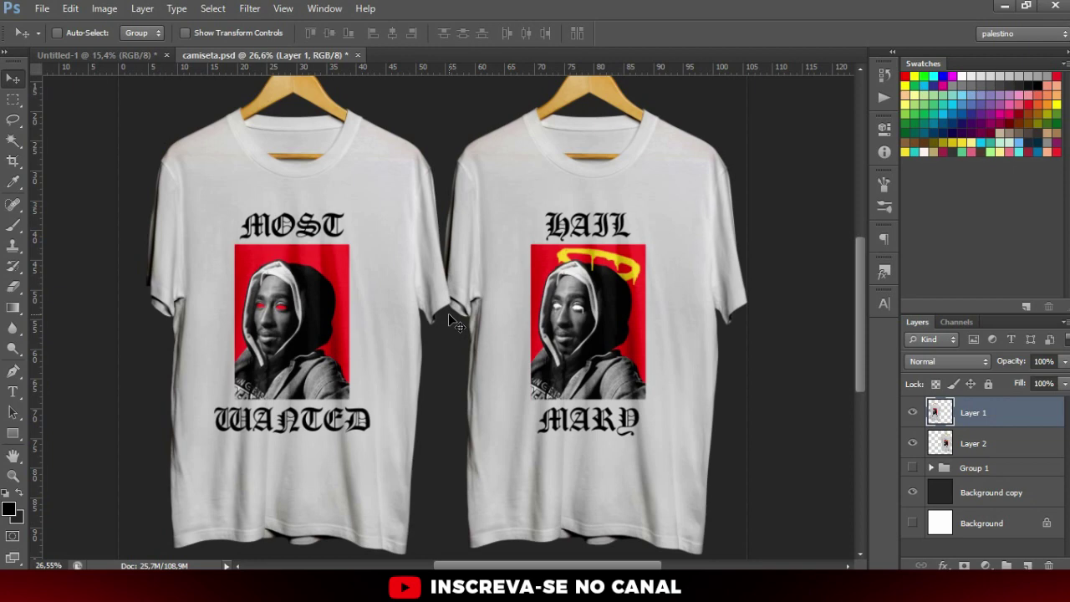
{"action": "scroll", "coordinate": [377, 306], "scroll_direction": "up", "scroll_amount": 1}
{"action": "left_click_drag", "start_coordinate": [377, 306], "coordinate": [470, 245]}
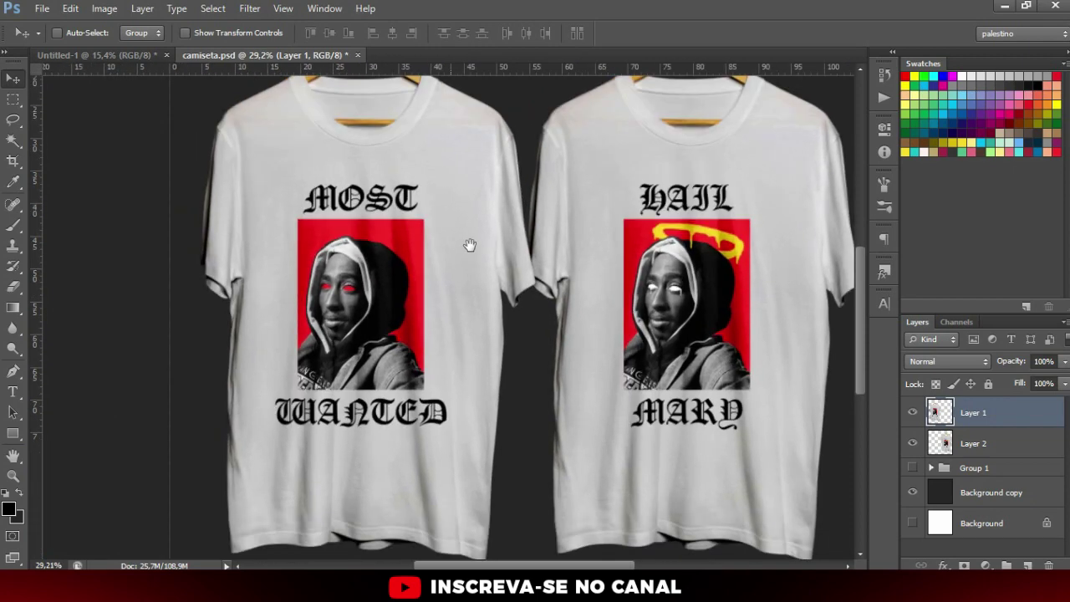
{"action": "scroll", "coordinate": [313, 307], "scroll_direction": "up", "scroll_amount": 3}
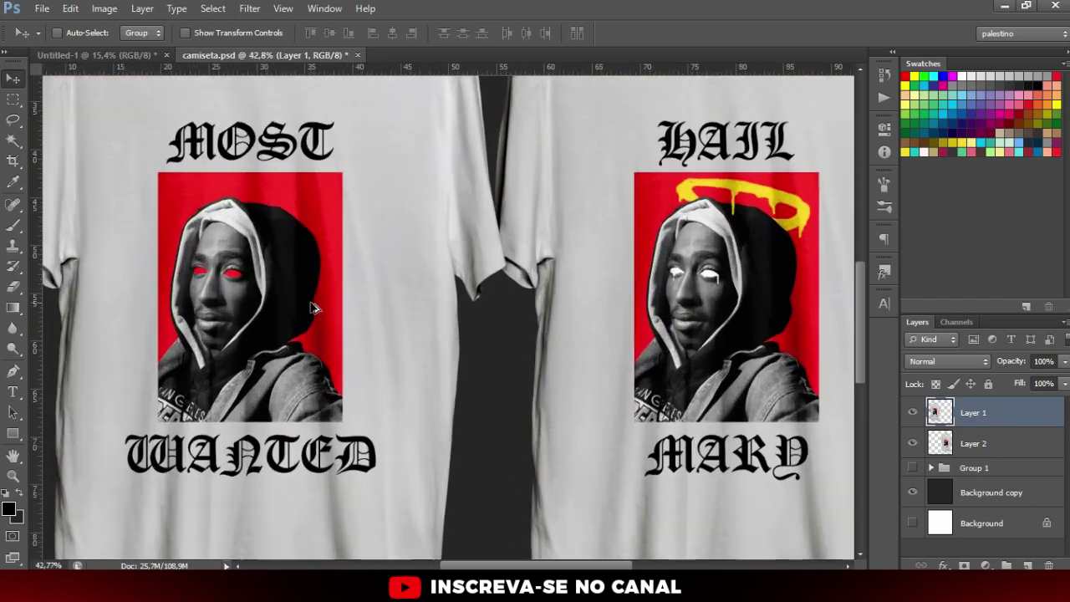